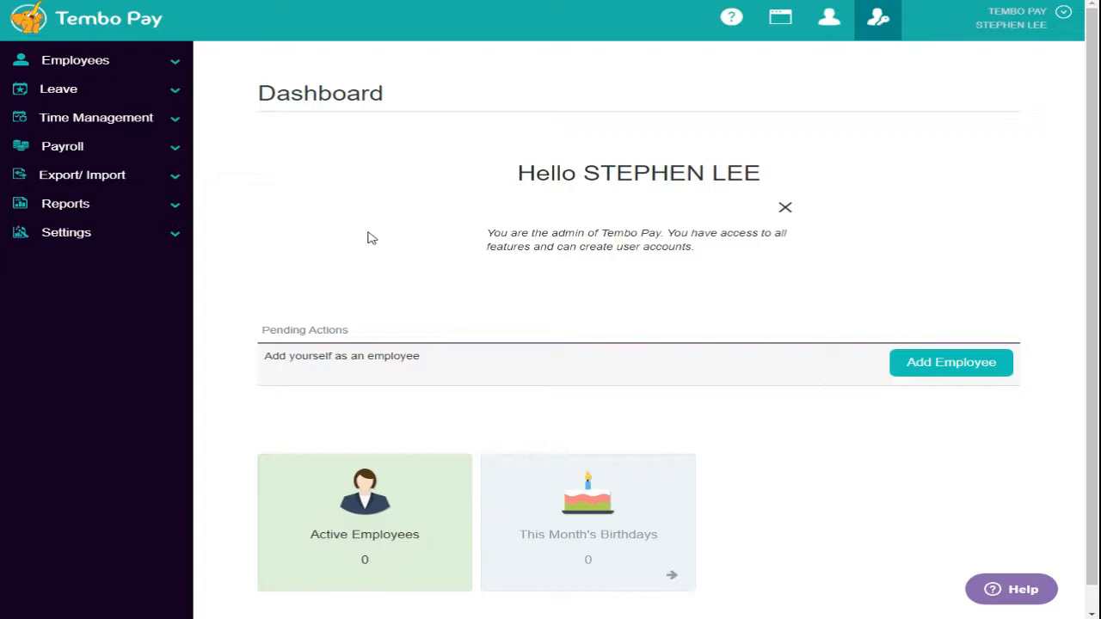
# - Open Company Setup from Settings and leave the Data Language on English
pyautogui.click(69, 244)
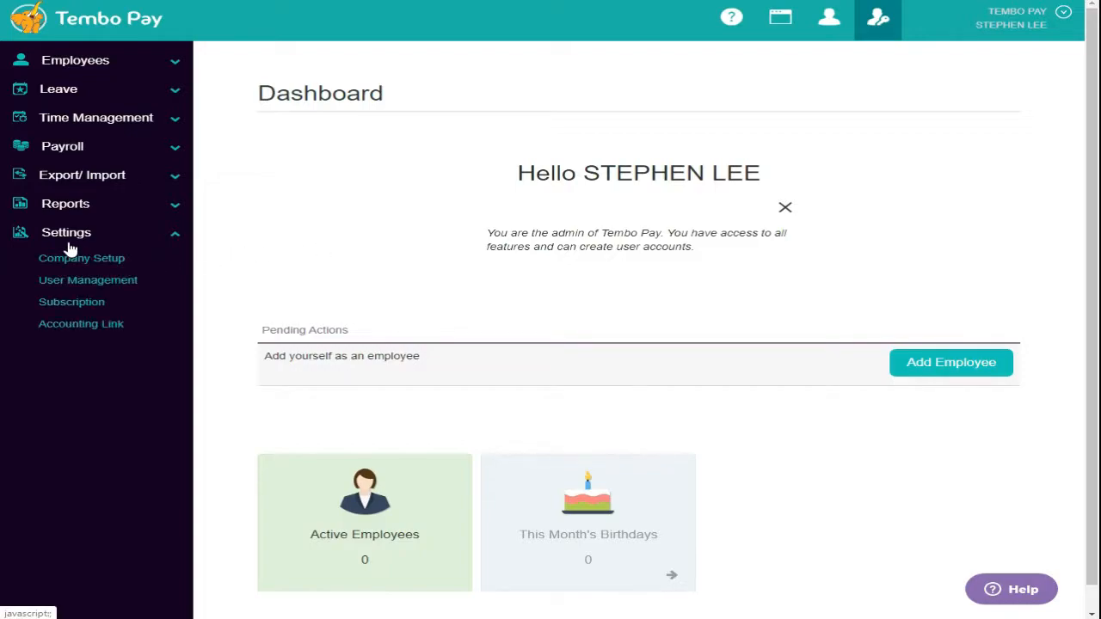
pyautogui.click(99, 265)
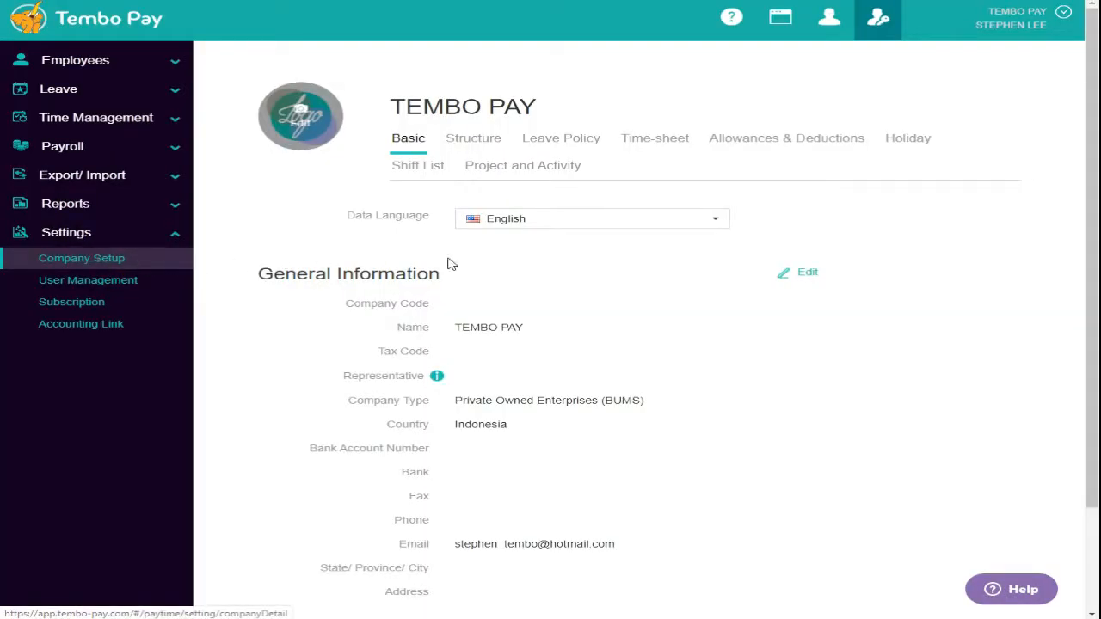
pyautogui.click(651, 219)
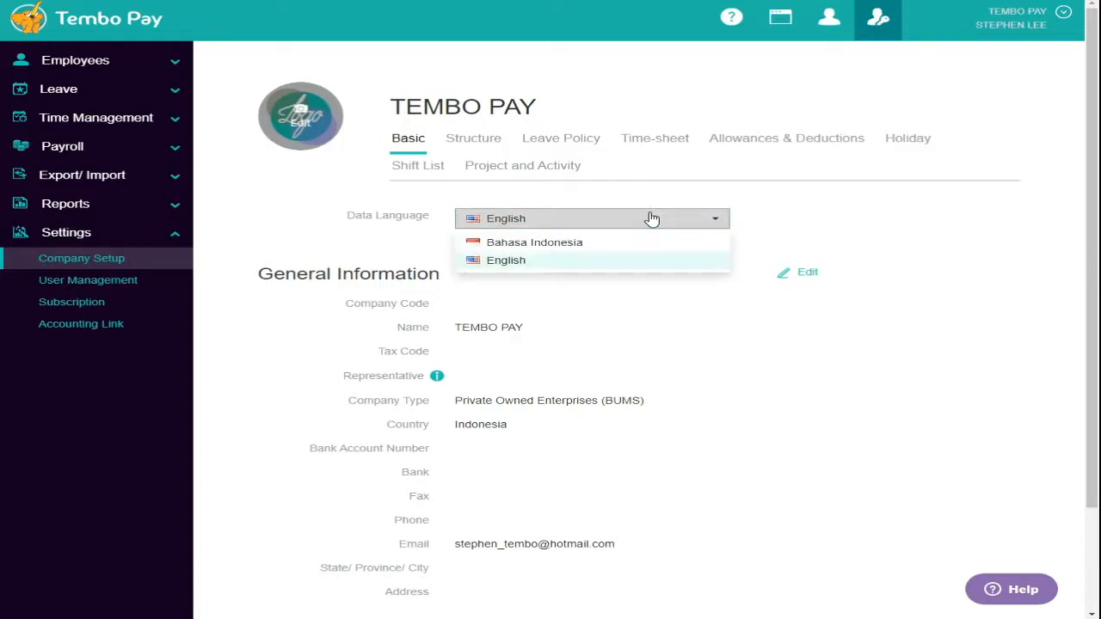
pyautogui.click(651, 269)
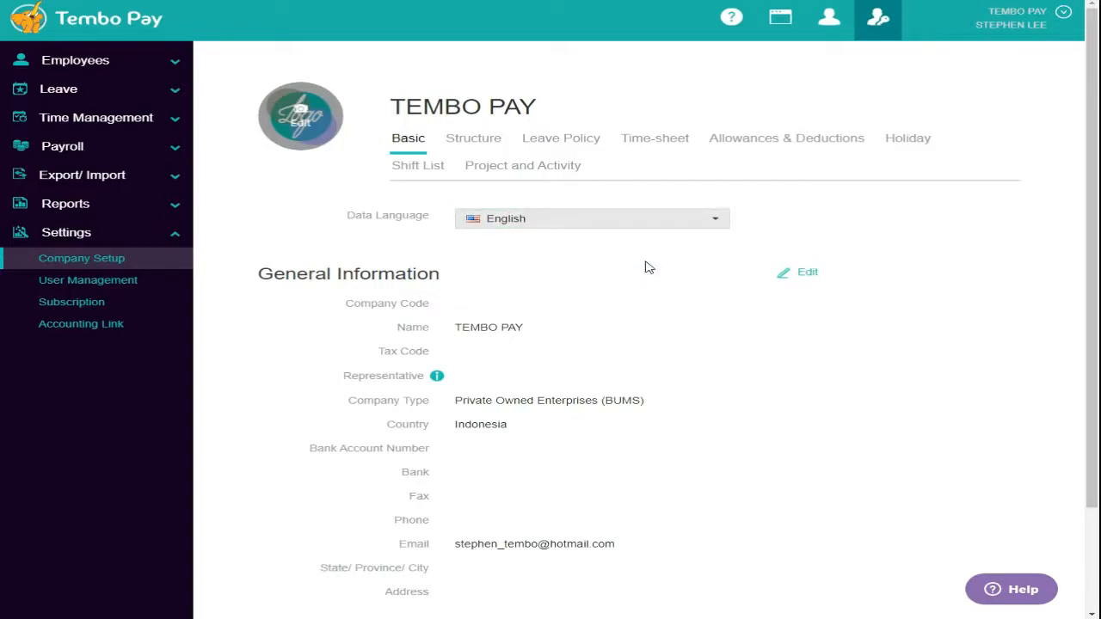
# - Enter company code 45132299 in General Information and save the details
pyautogui.click(813, 275)
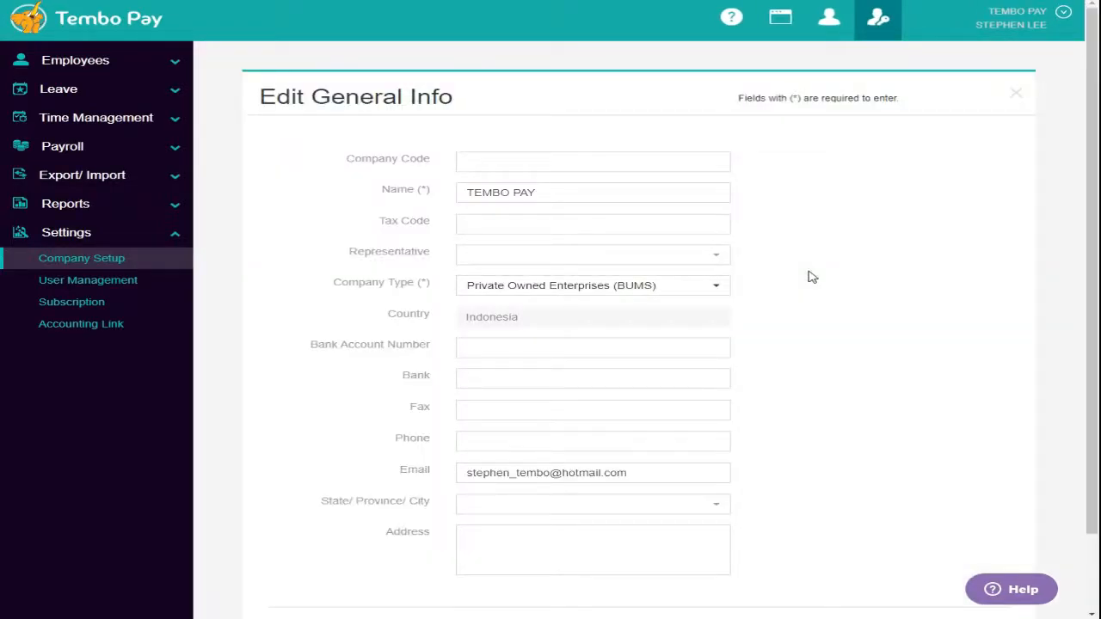
pyautogui.click(600, 168)
pyautogui.write('45132299')
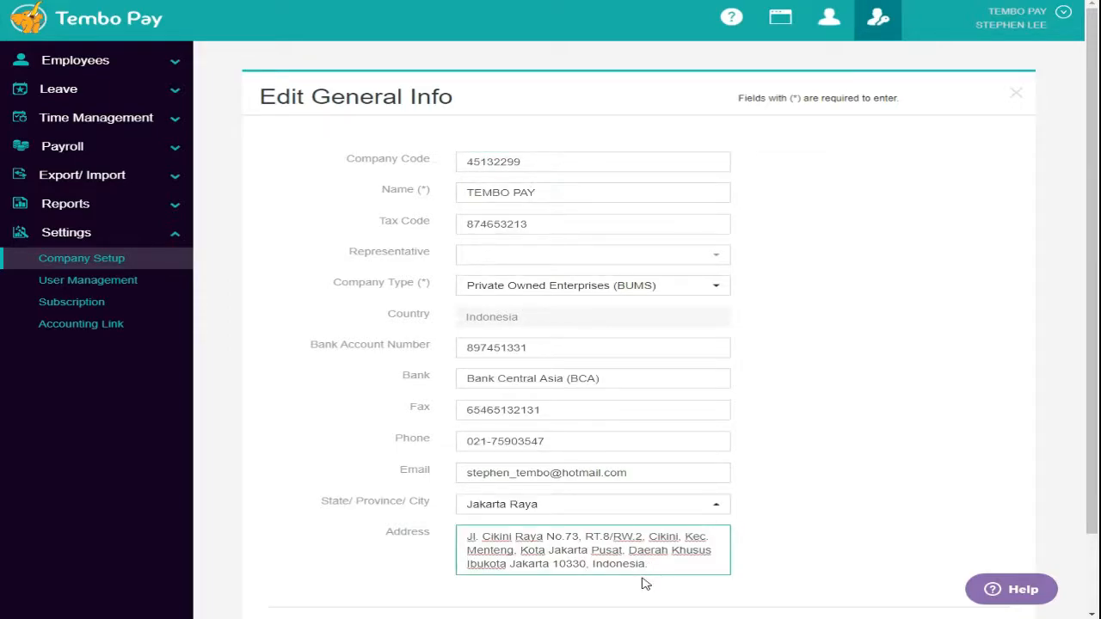
pyautogui.scroll(-1, 703, 410)
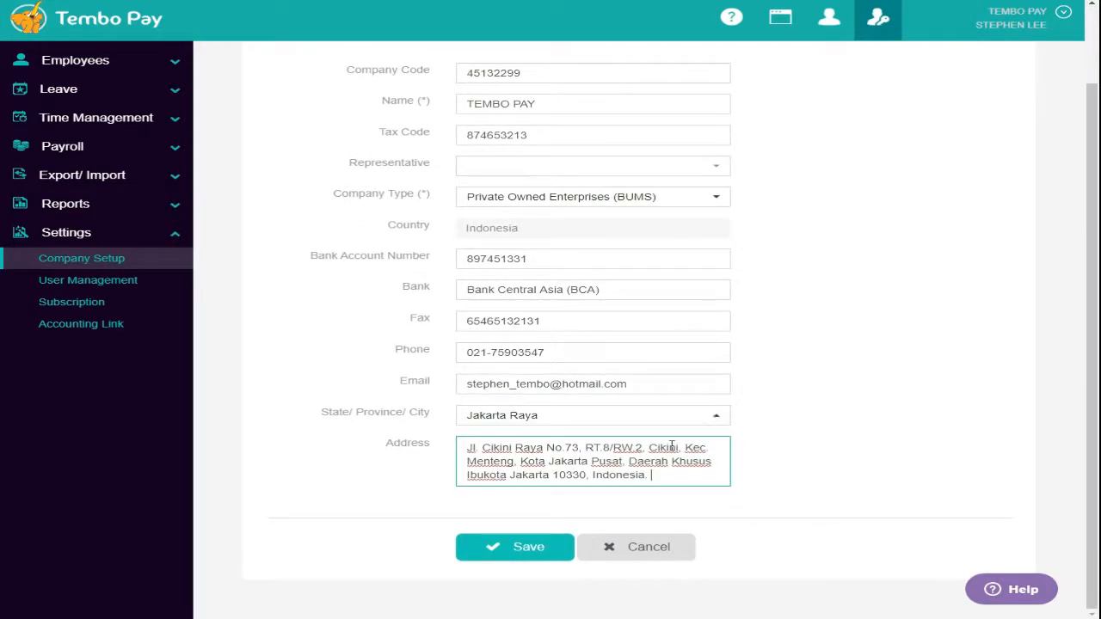
pyautogui.click(526, 559)
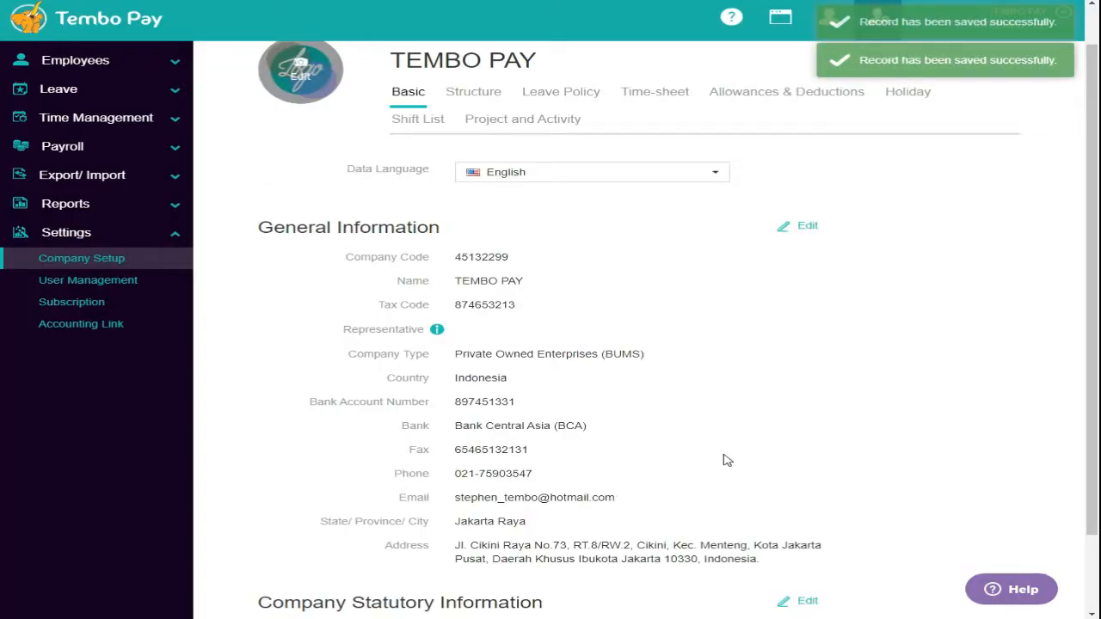
pyautogui.scroll(-1, 729, 460)
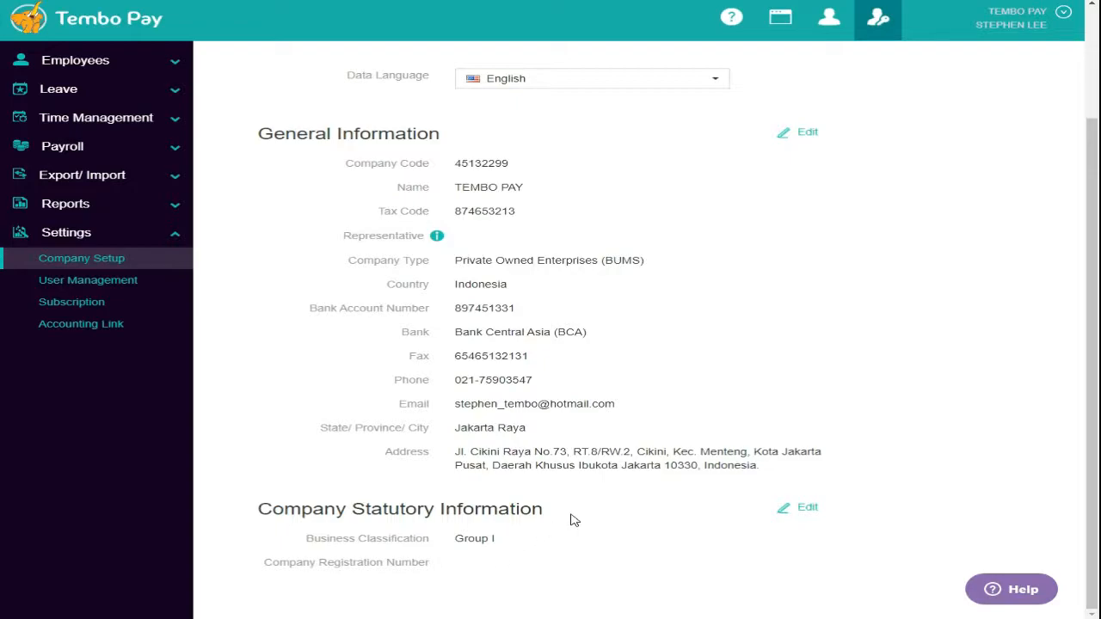
pyautogui.scroll(3, 574, 520)
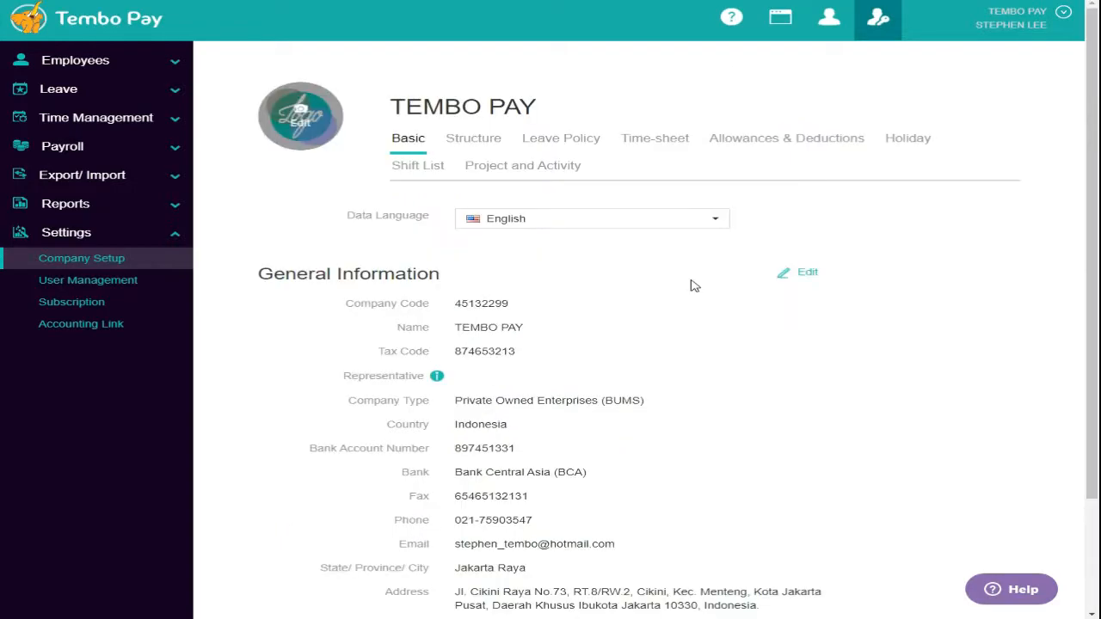
# - On the Structure tab, add department HR DEPARTMENT with remark 1ST FLOOR
pyautogui.click(484, 144)
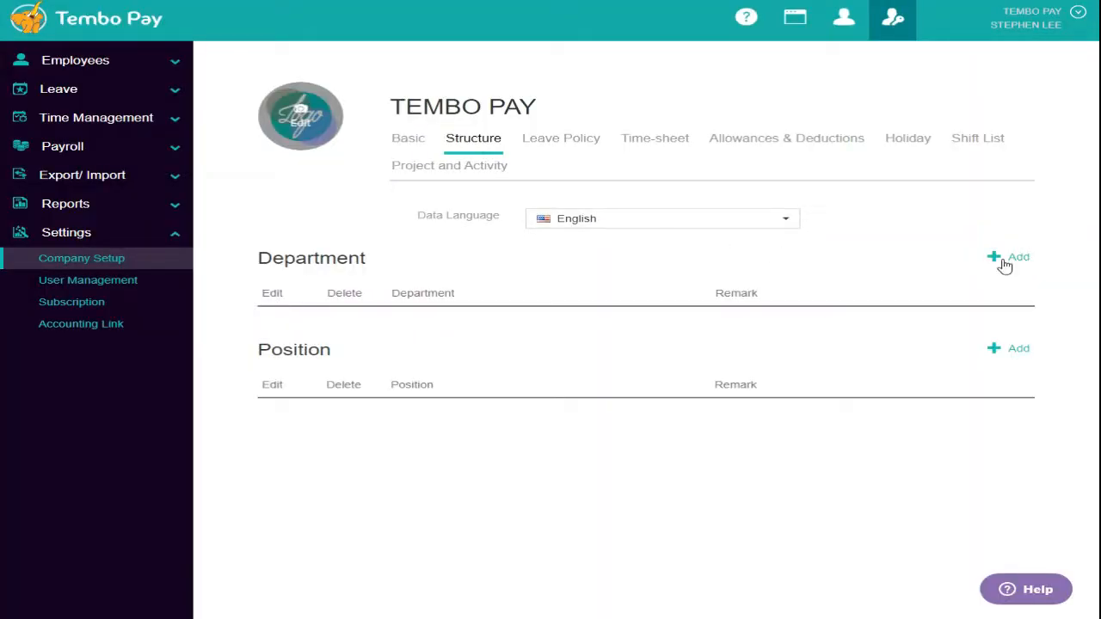
pyautogui.click(1002, 262)
pyautogui.click(597, 163)
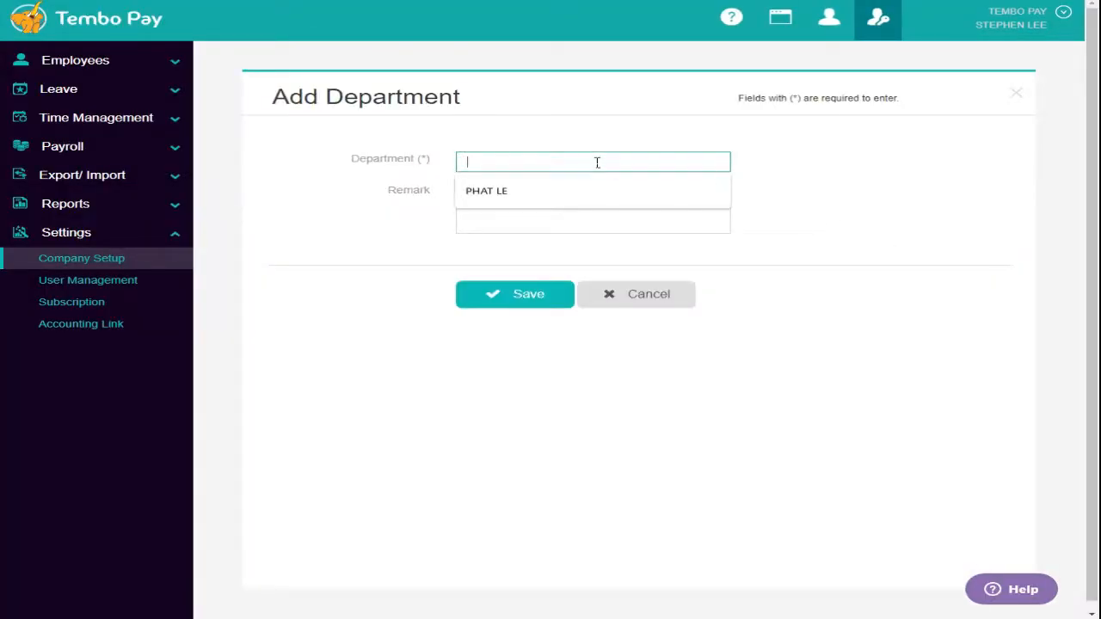
pyautogui.write('HR DEPAR')
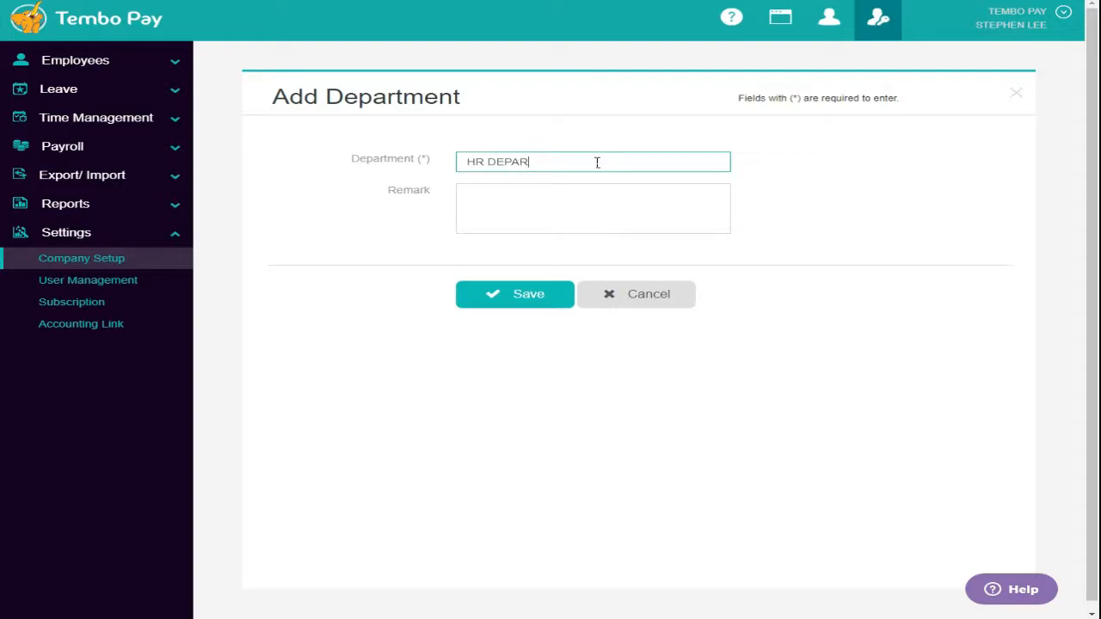
pyautogui.write('TMENT')
pyautogui.press('Tab')
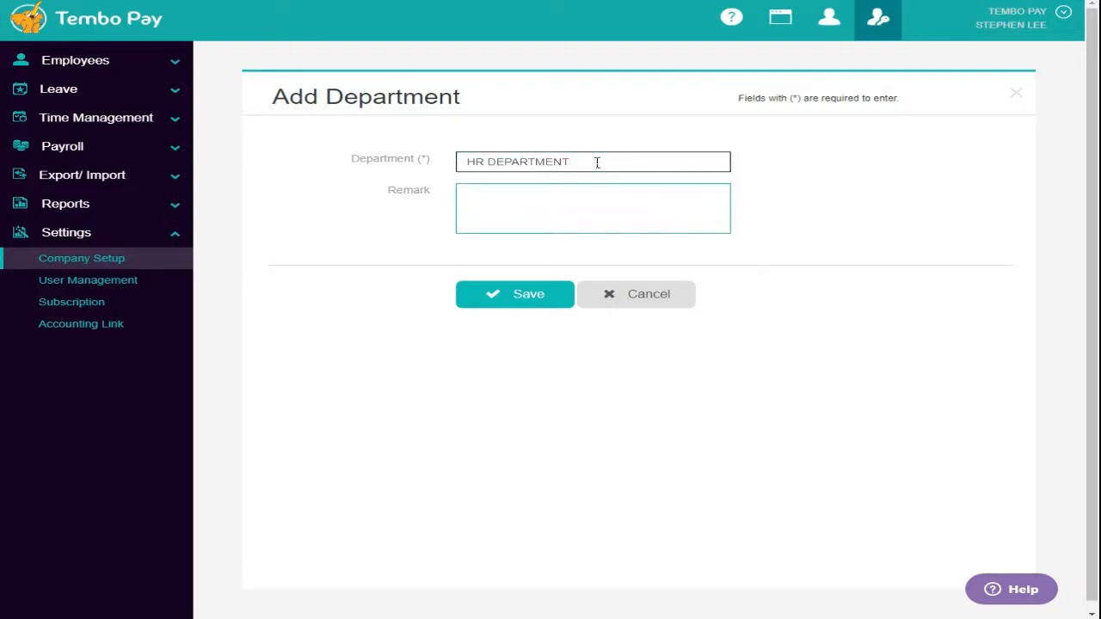
pyautogui.write('1ST FLOOR')
pyautogui.click(551, 295)
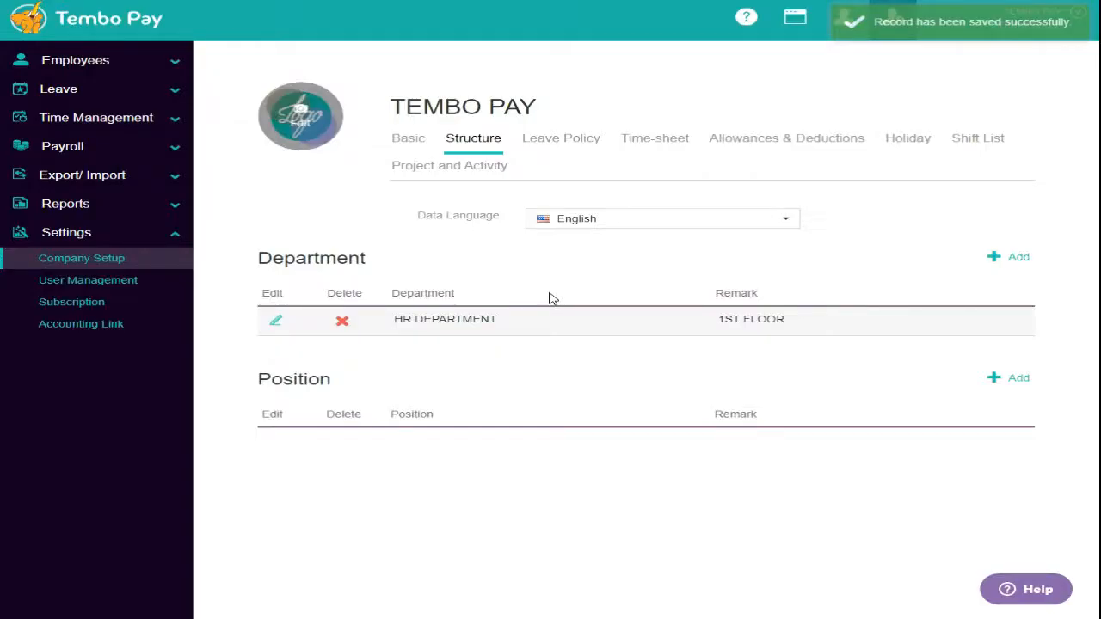
# - Add position HR MANAGER with remark ROOM 02
pyautogui.click(1008, 379)
pyautogui.click(559, 167)
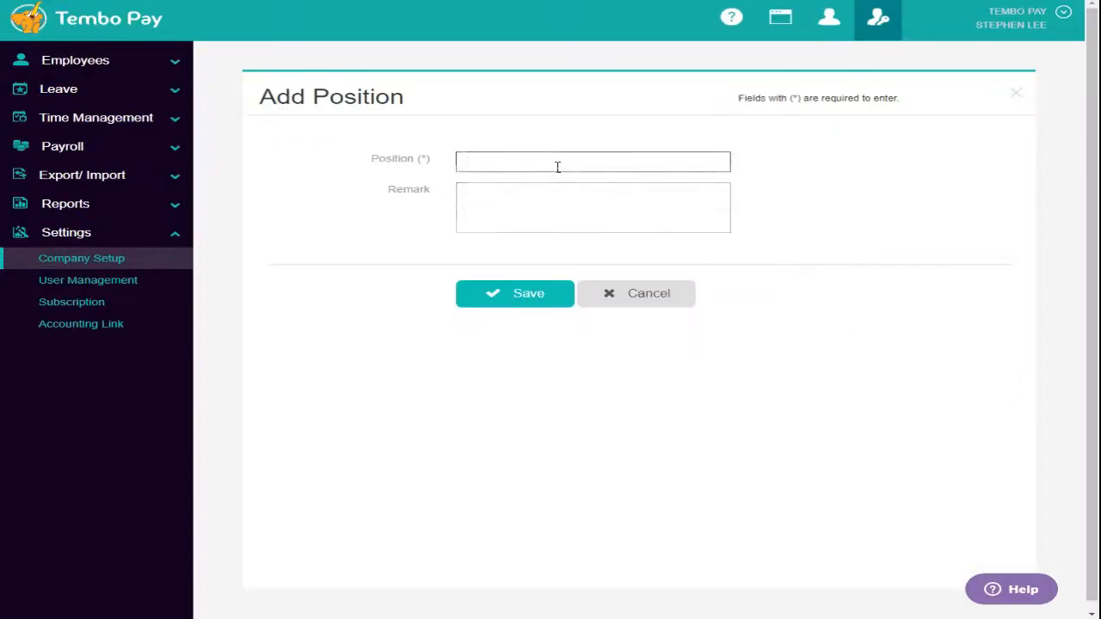
pyautogui.write('HR MANAGER')
pyautogui.press('Tab')
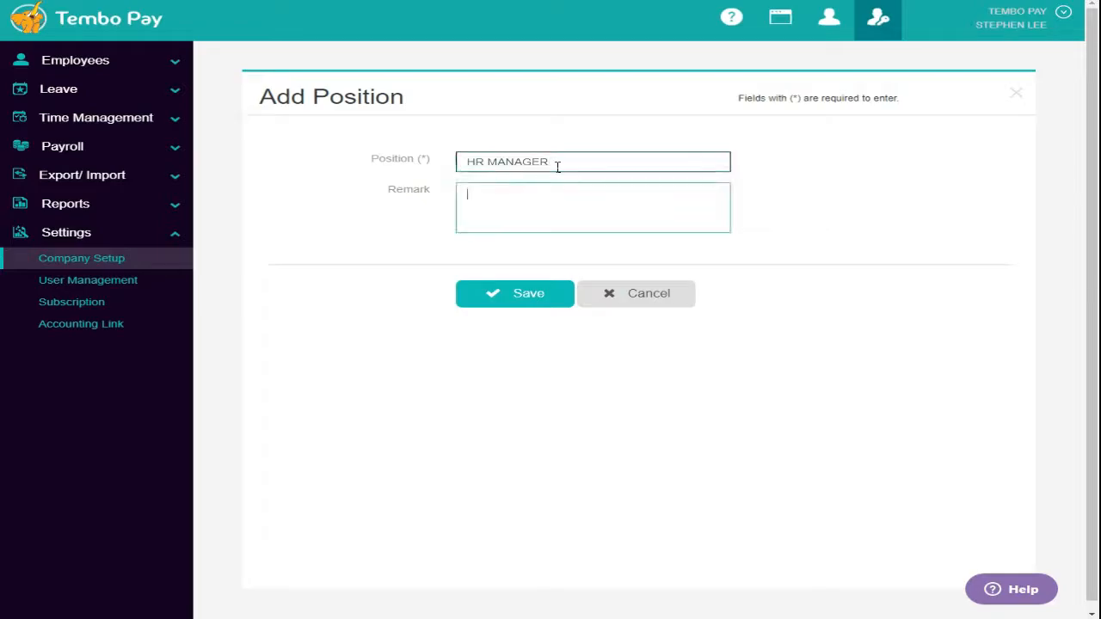
pyautogui.write('ROOM 02')
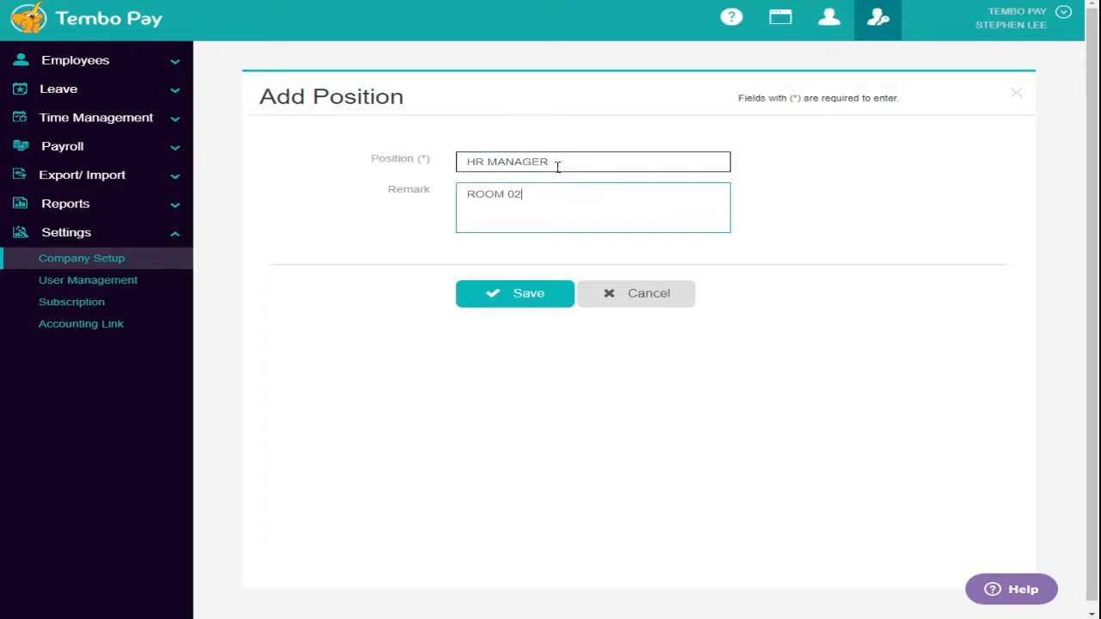
pyautogui.click(528, 294)
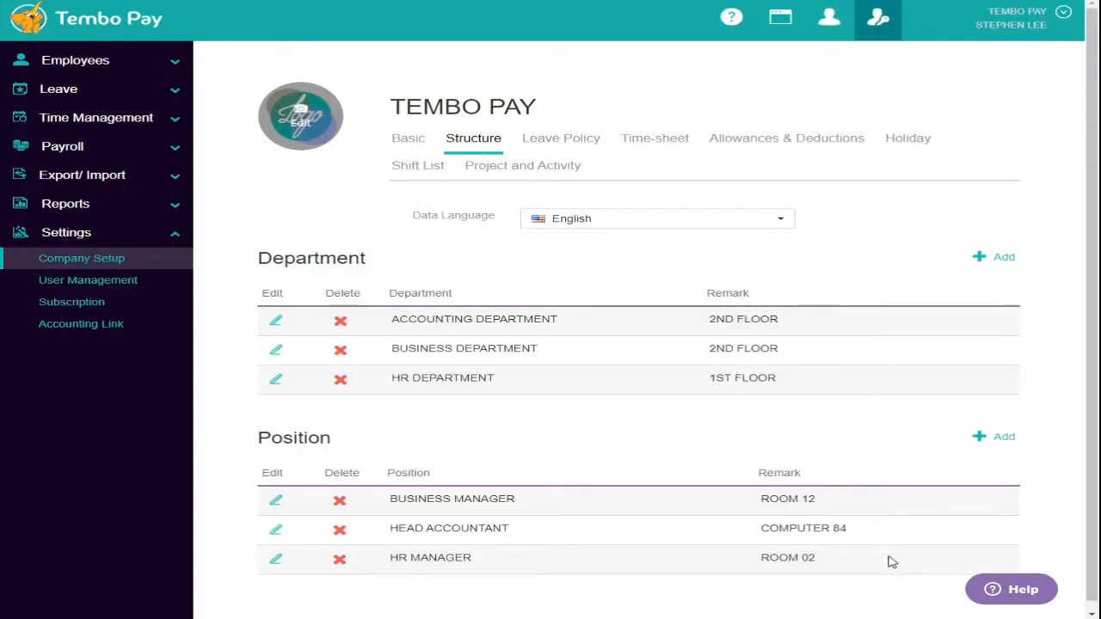
# - On the Leave Policy tab, set the annual leave period to end at End of the Year
pyautogui.click(565, 146)
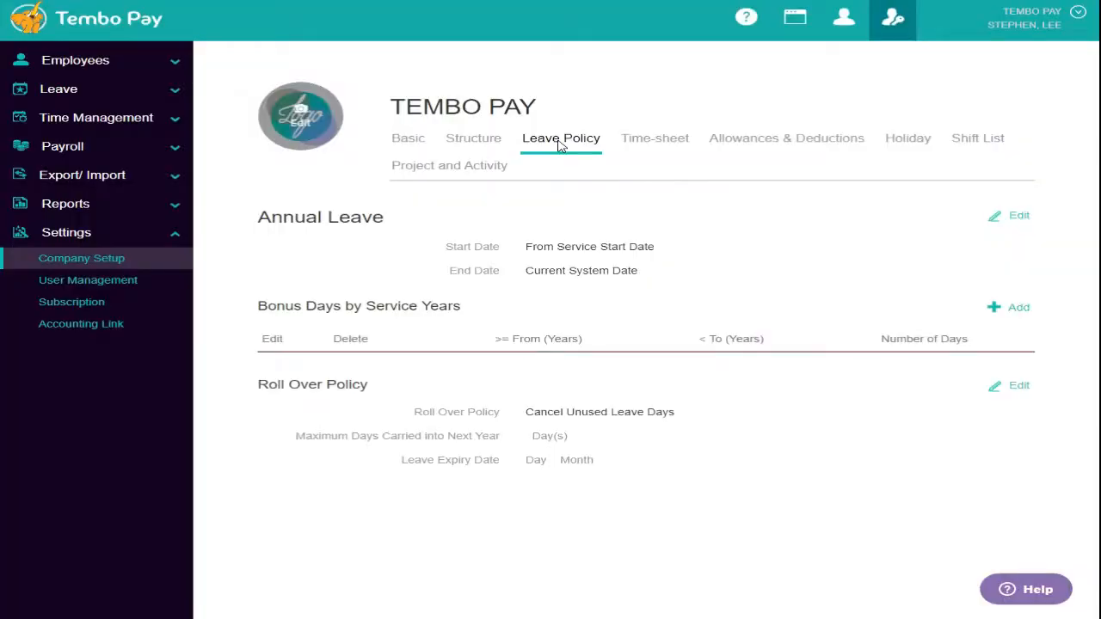
pyautogui.click(1015, 225)
pyautogui.click(663, 172)
pyautogui.click(664, 185)
pyautogui.click(686, 202)
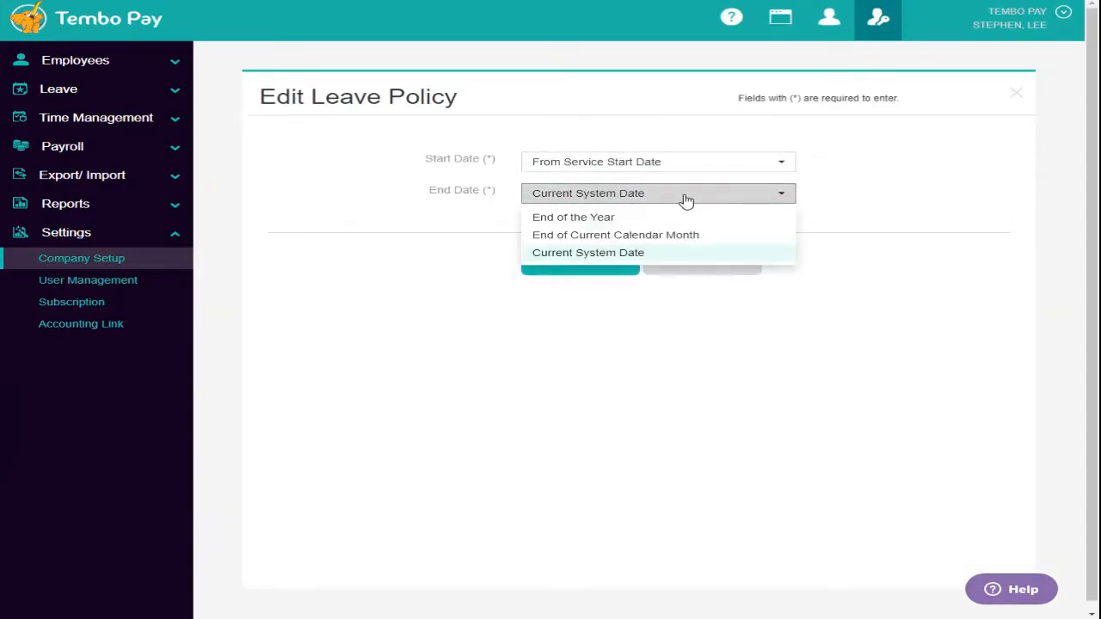
pyautogui.click(602, 216)
pyautogui.click(592, 271)
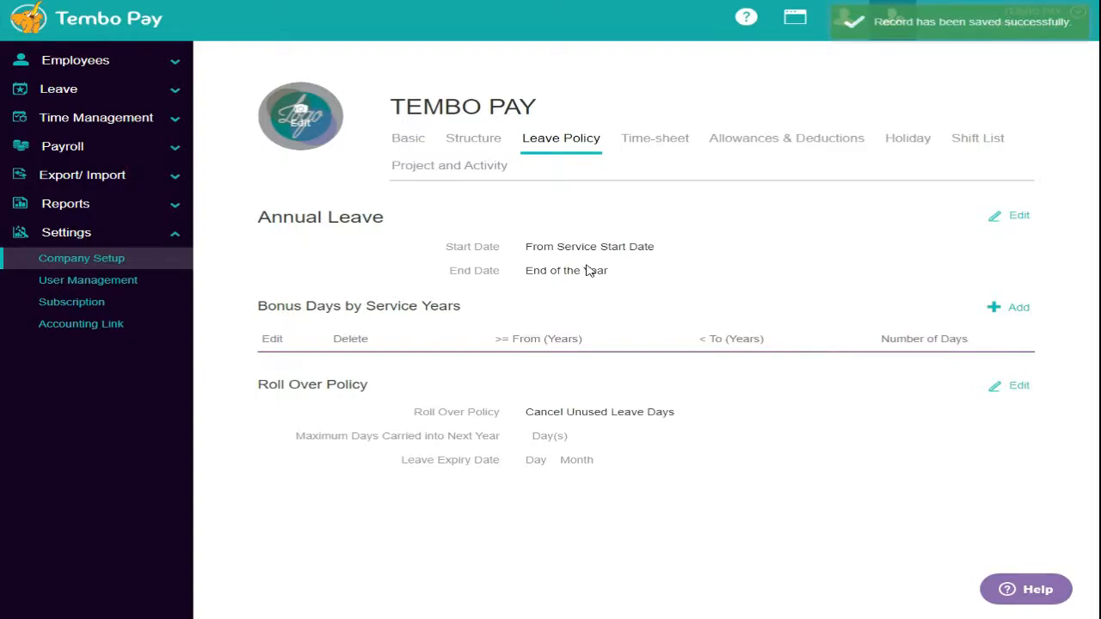
# - Add a bonus rule giving 2 extra leave days for 2 to 3 service years
pyautogui.click(1003, 307)
pyautogui.click(691, 167)
pyautogui.write('2')
pyautogui.click(674, 193)
pyautogui.write('3')
pyautogui.click(629, 233)
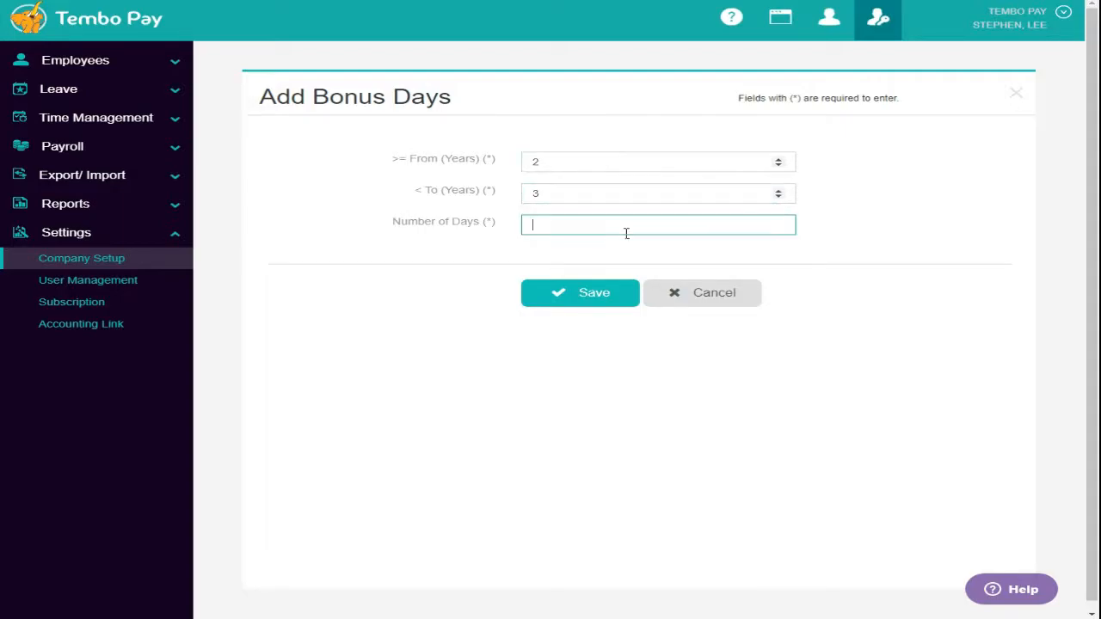
pyautogui.write('2')
pyautogui.click(610, 301)
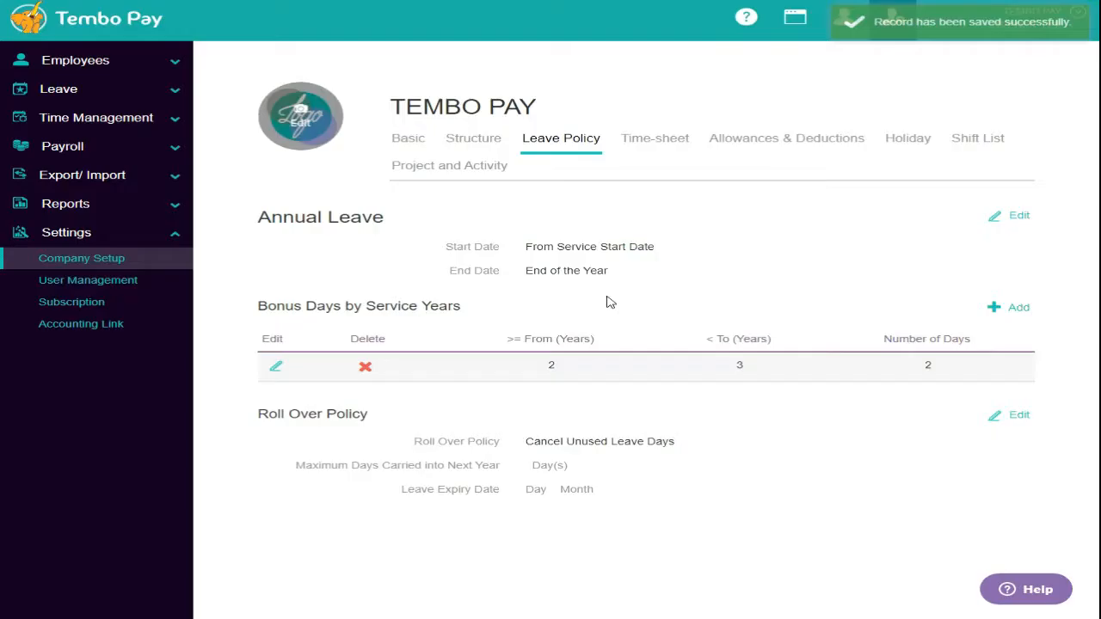
# - Make unused leave roll over into next year, with carry-over limit and expiry day/month filled in
pyautogui.click(1016, 419)
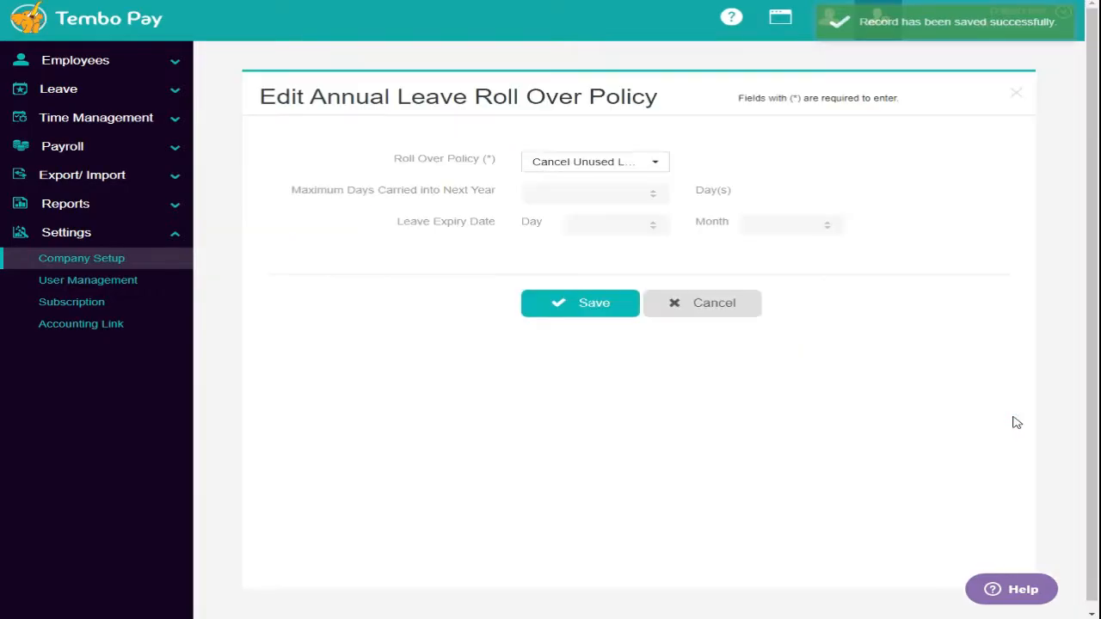
pyautogui.click(577, 162)
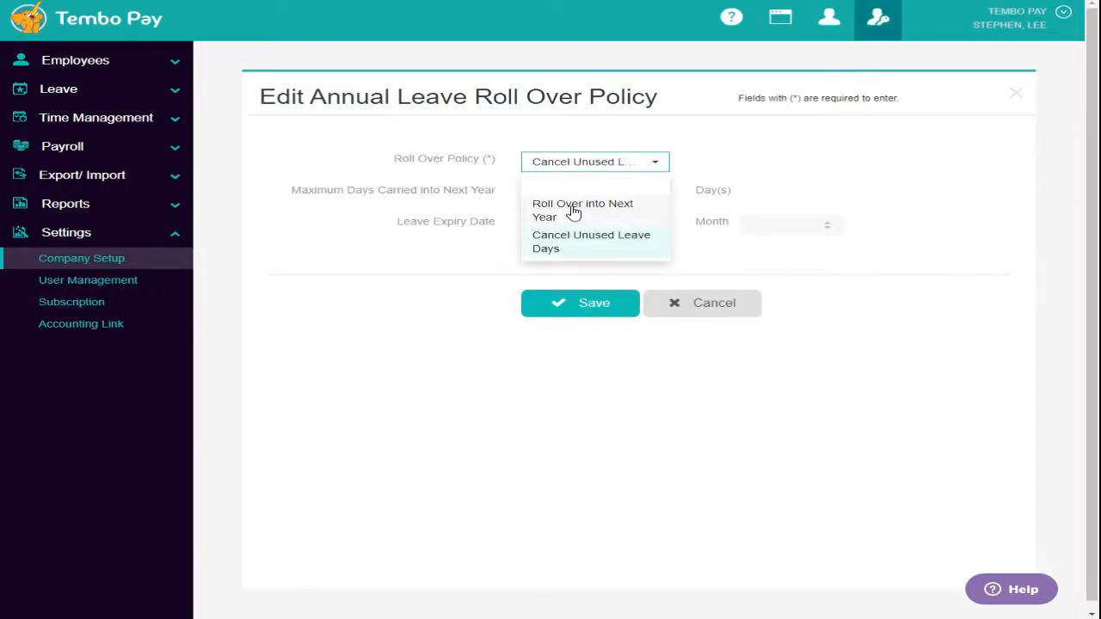
pyautogui.click(570, 210)
pyautogui.click(563, 194)
pyautogui.write('2')
pyautogui.click(615, 227)
pyautogui.write('3')
pyautogui.click(796, 232)
pyautogui.write('6')
pyautogui.click(720, 258)
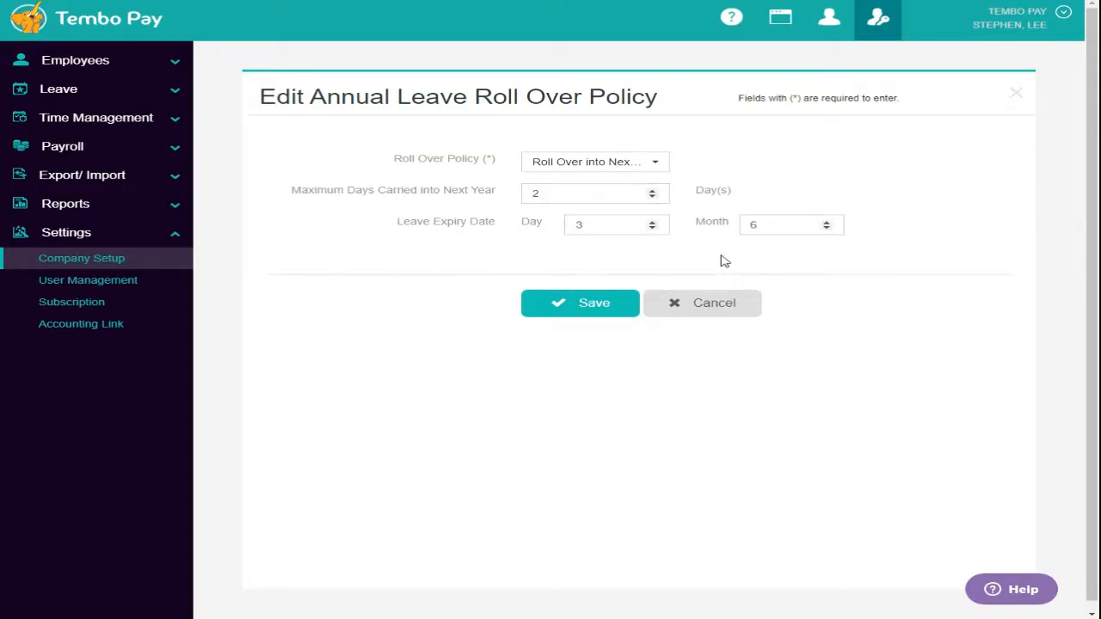
pyautogui.click(584, 316)
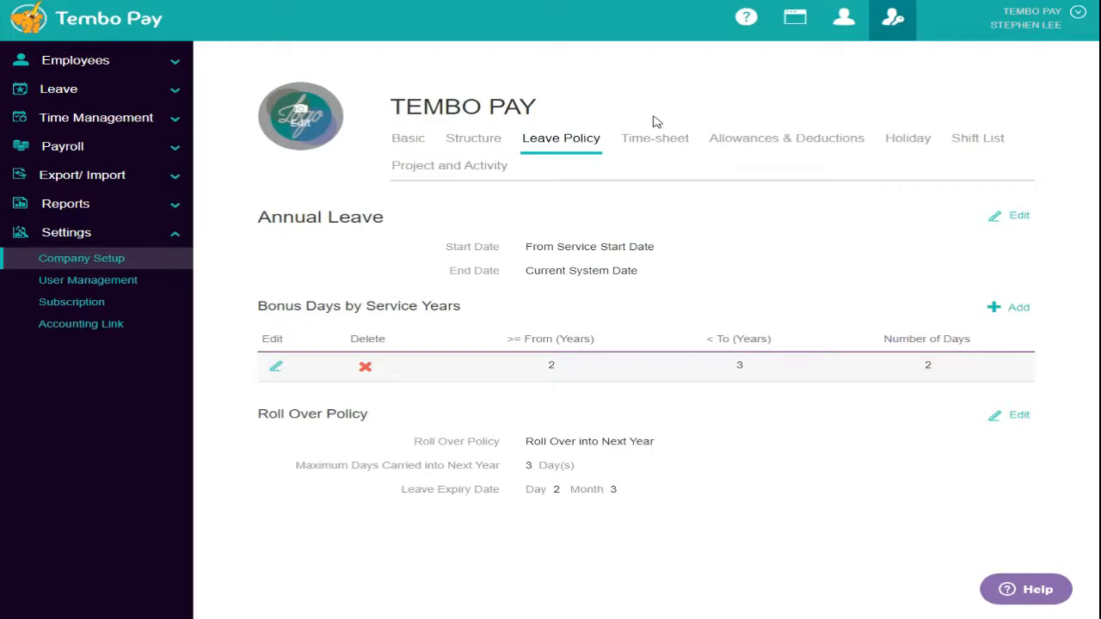
# - Choose Schedule Time-sheet as the time-sheet policy and view the Shift List
pyautogui.click(649, 143)
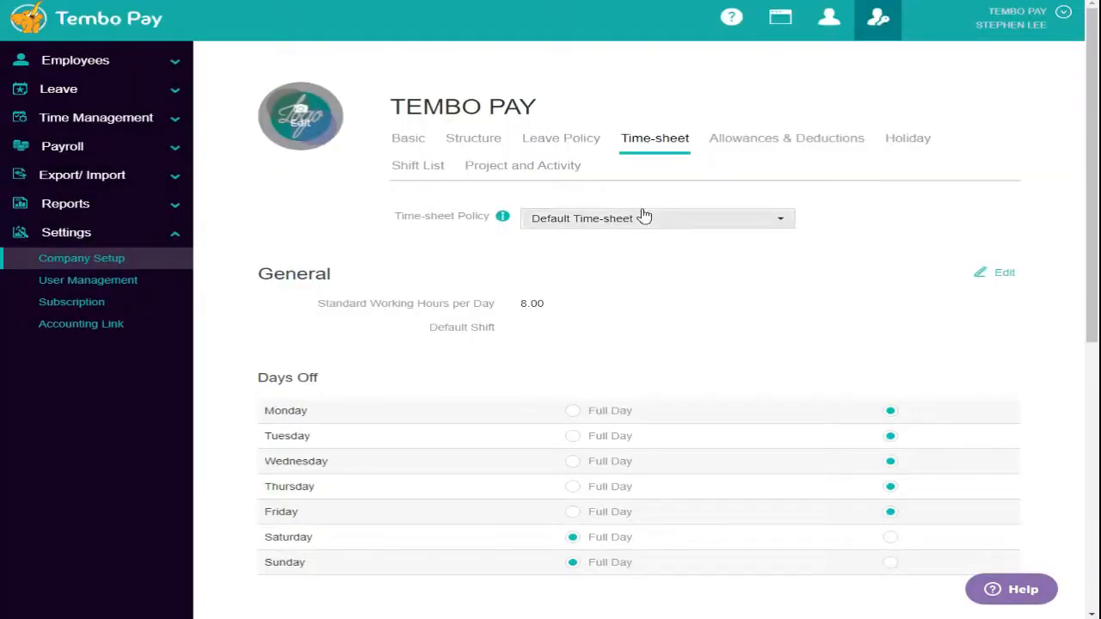
pyautogui.click(647, 220)
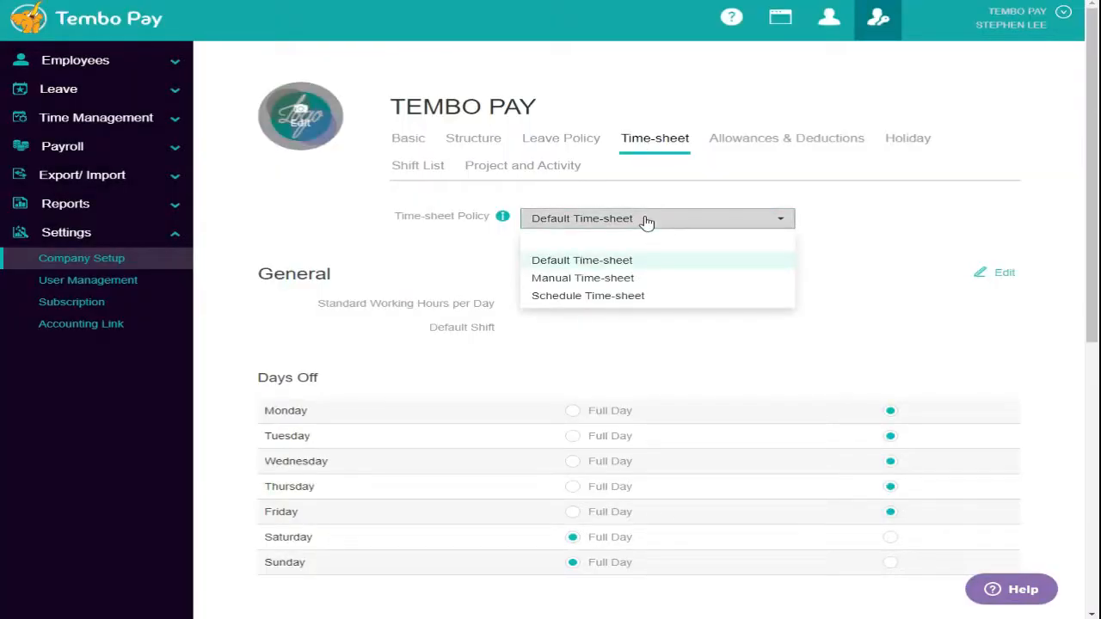
pyautogui.click(667, 298)
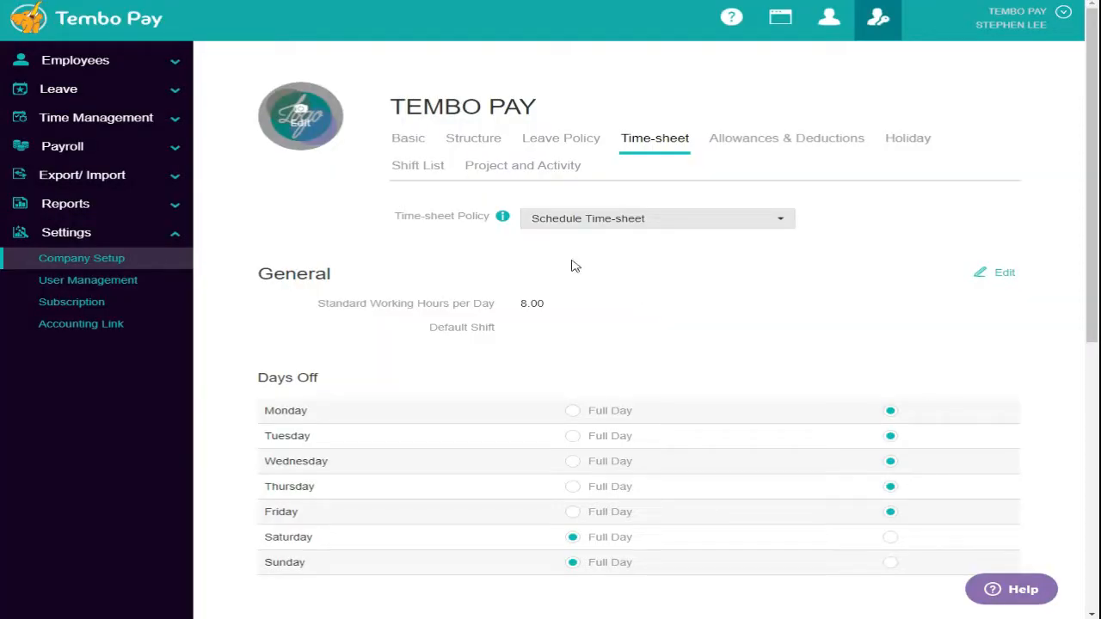
pyautogui.click(413, 171)
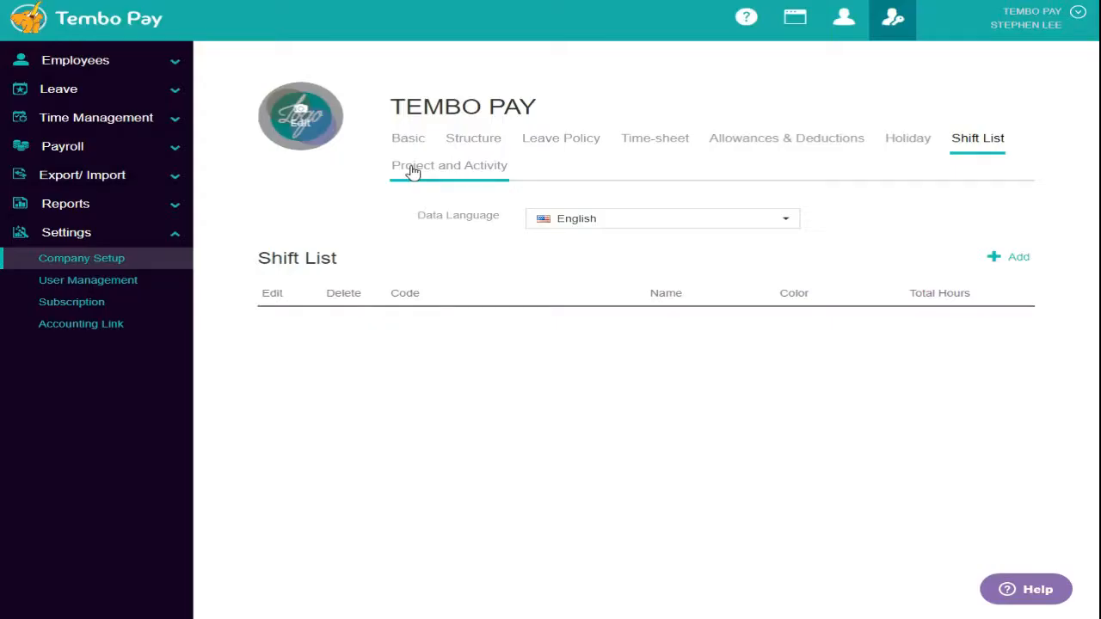
# - Create the purple SS52 shift named IT with remark 15 STAFFS, then scroll to allowances and deductions
pyautogui.click(1005, 259)
pyautogui.click(647, 167)
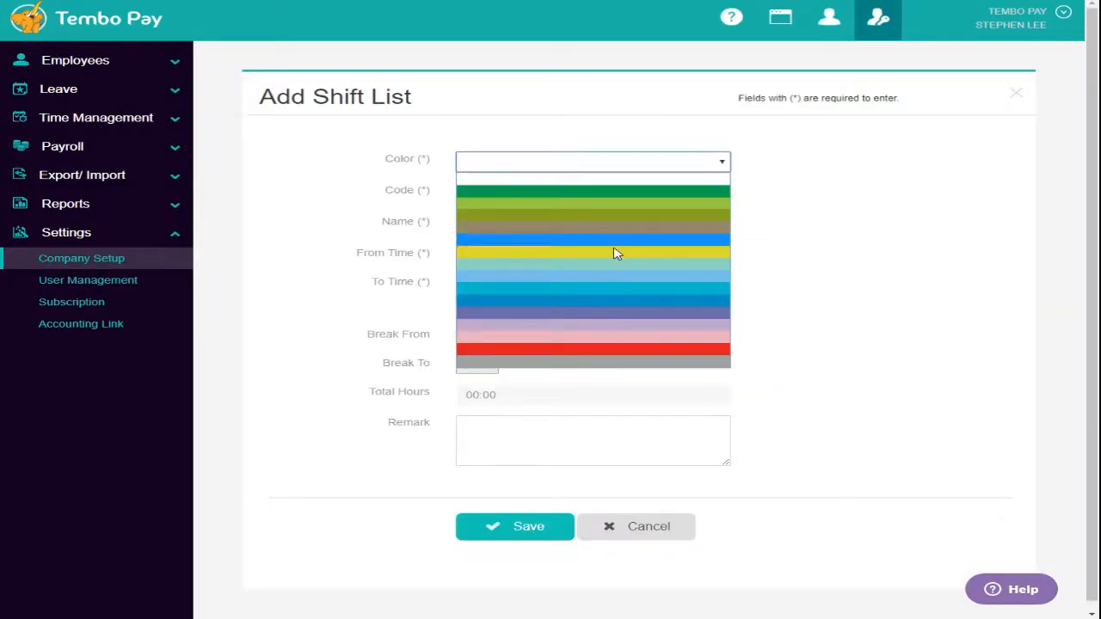
pyautogui.click(615, 316)
pyautogui.click(497, 197)
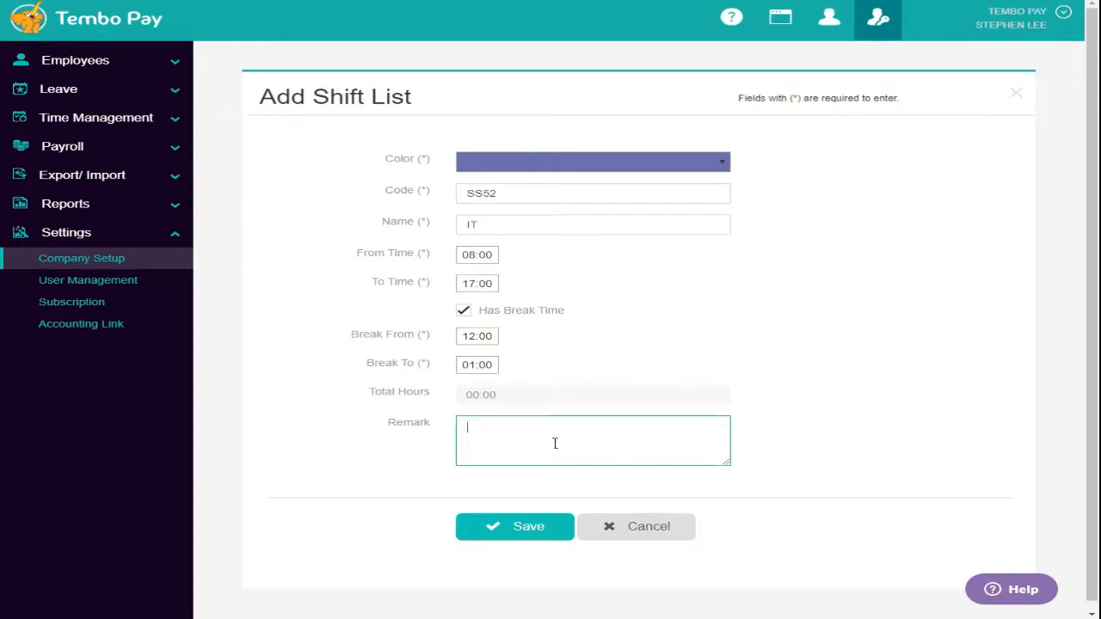
pyautogui.write('15 STAFFS')
pyautogui.click(544, 535)
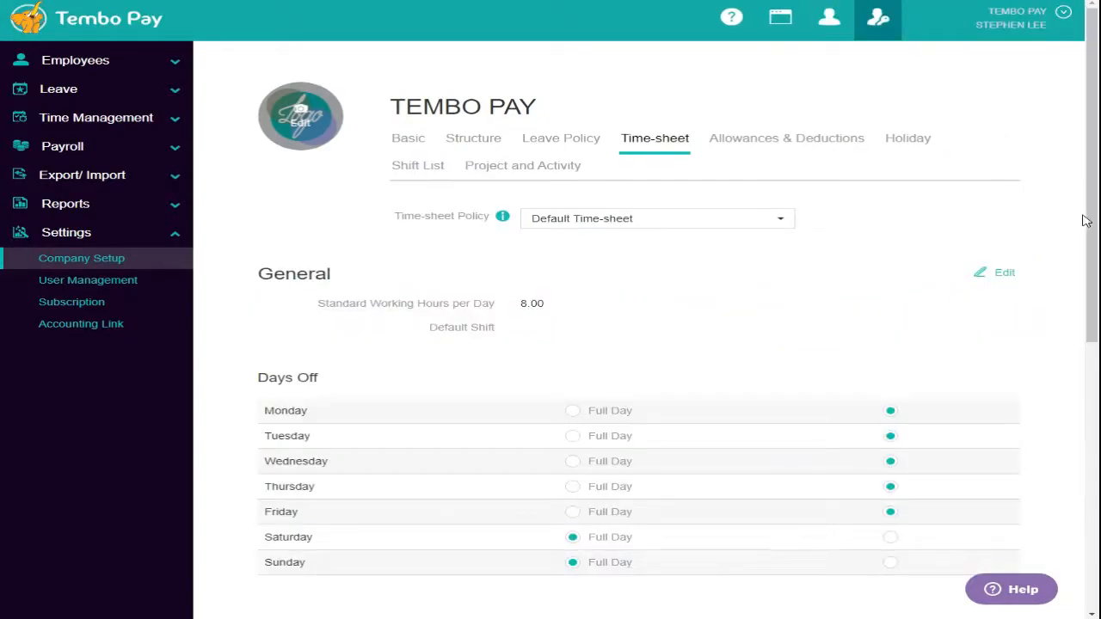
pyautogui.moveTo(1086, 218); pyautogui.dragTo(1081, 452)
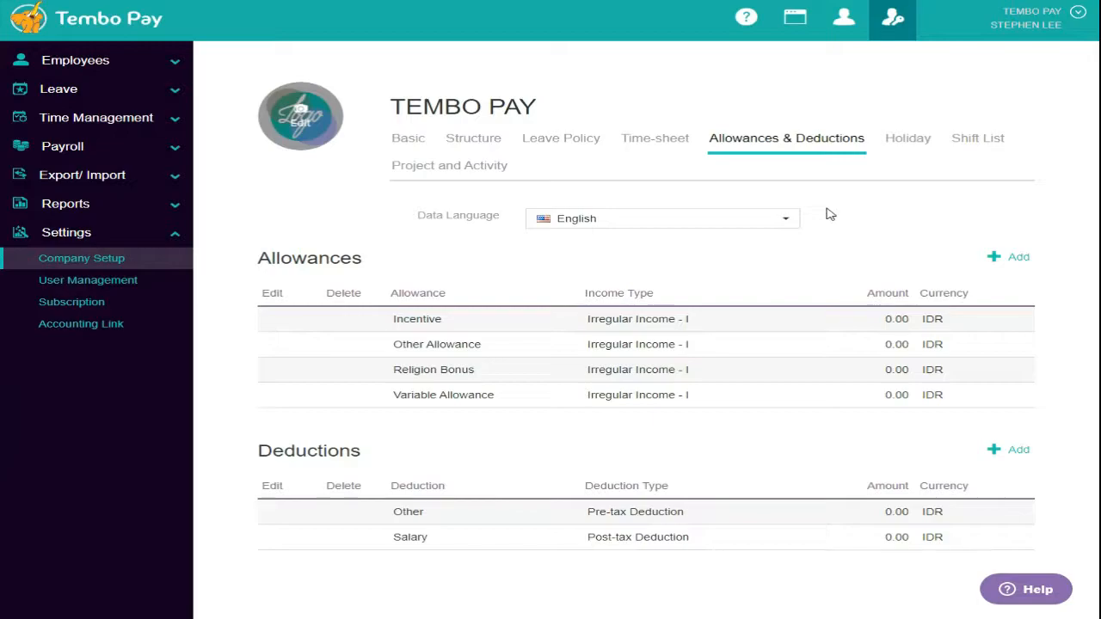
# - Create a TRAVEL allowance of 1,500,000 IDR with income type Regular Income - R
pyautogui.click(1029, 266)
pyautogui.click(738, 166)
pyautogui.write('tra')
pyautogui.press('BackSpace')
pyautogui.press('BackSpace')
pyautogui.press('BackSpace')
pyautogui.write('TRAVEL')
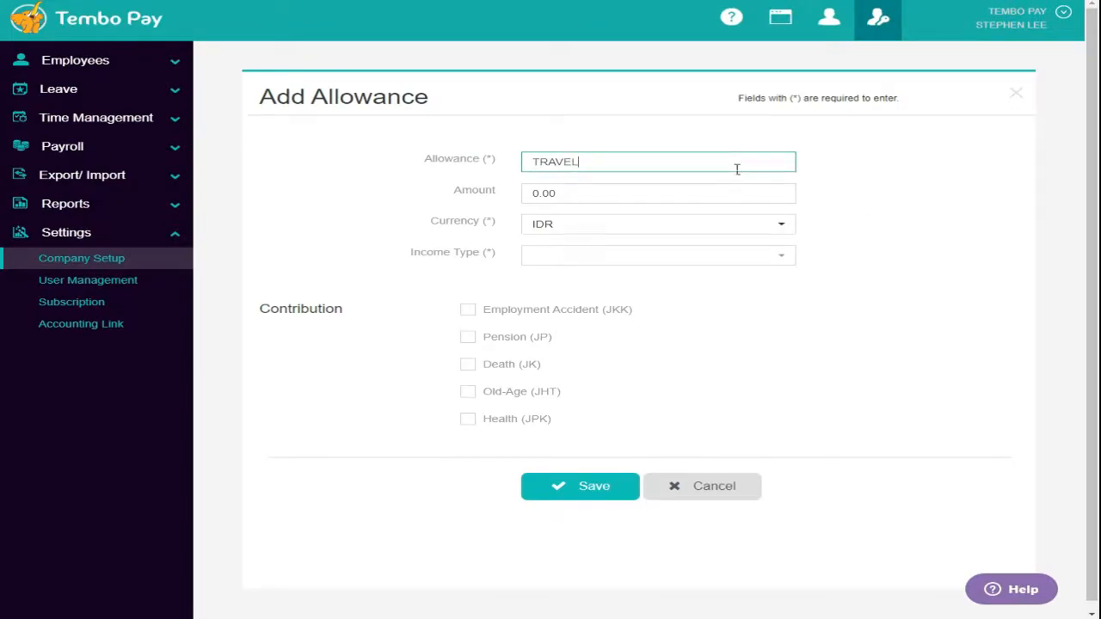
pyautogui.press('Tab')
pyautogui.write('150000')
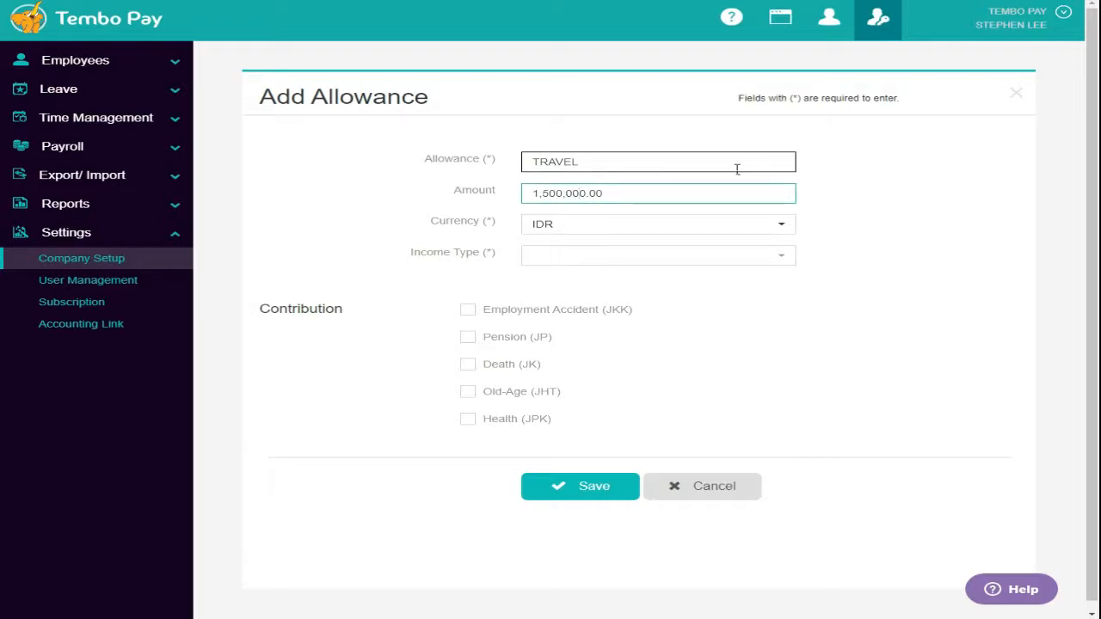
pyautogui.click(698, 262)
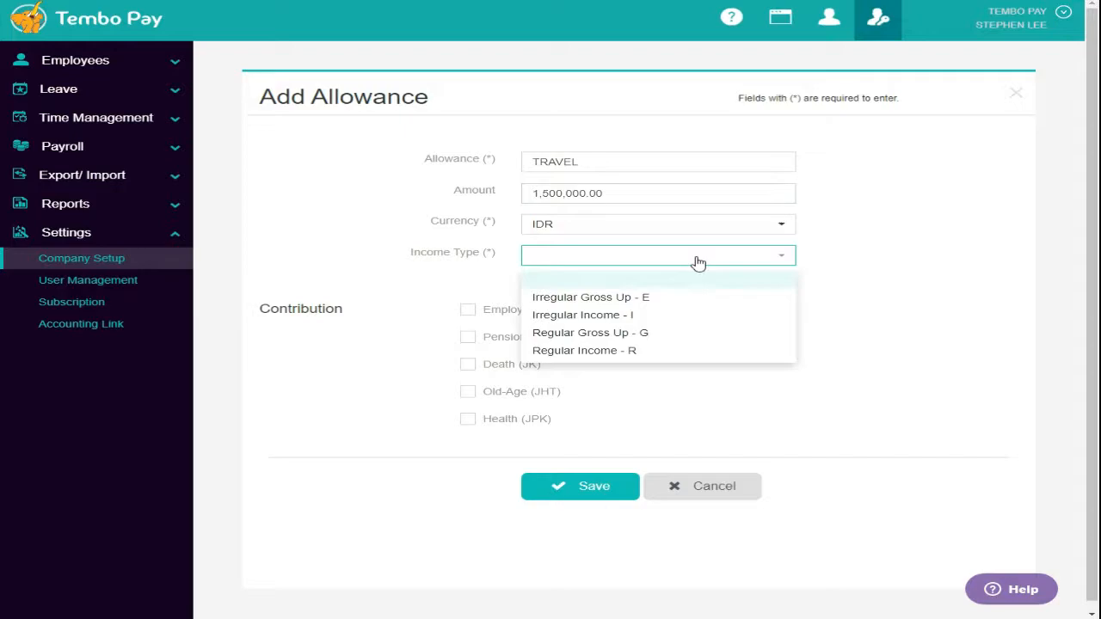
pyautogui.click(653, 349)
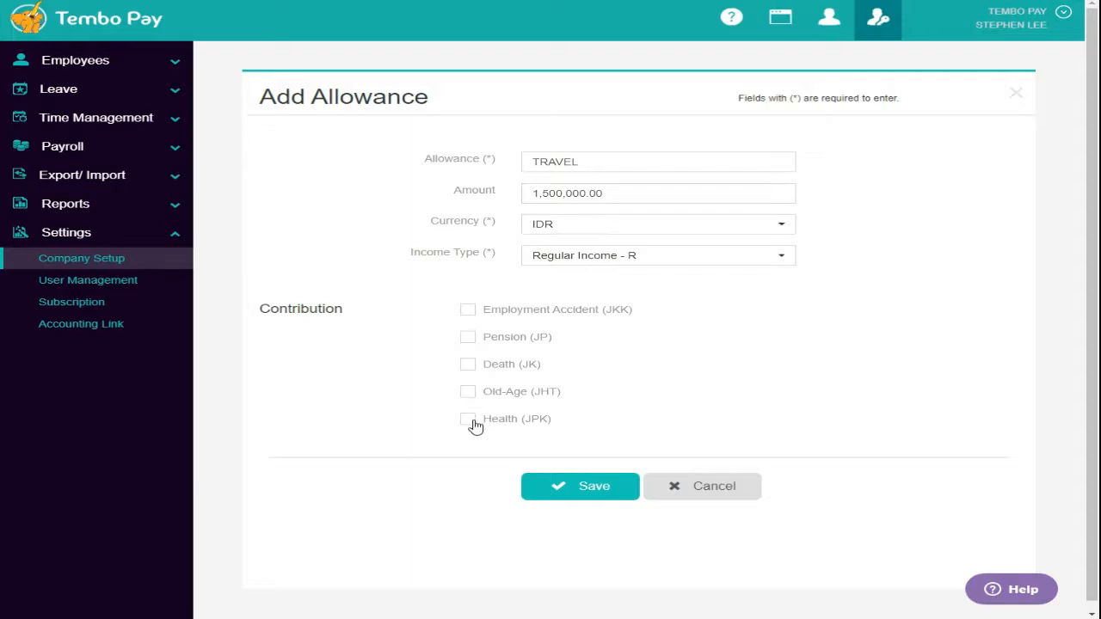
pyautogui.click(600, 487)
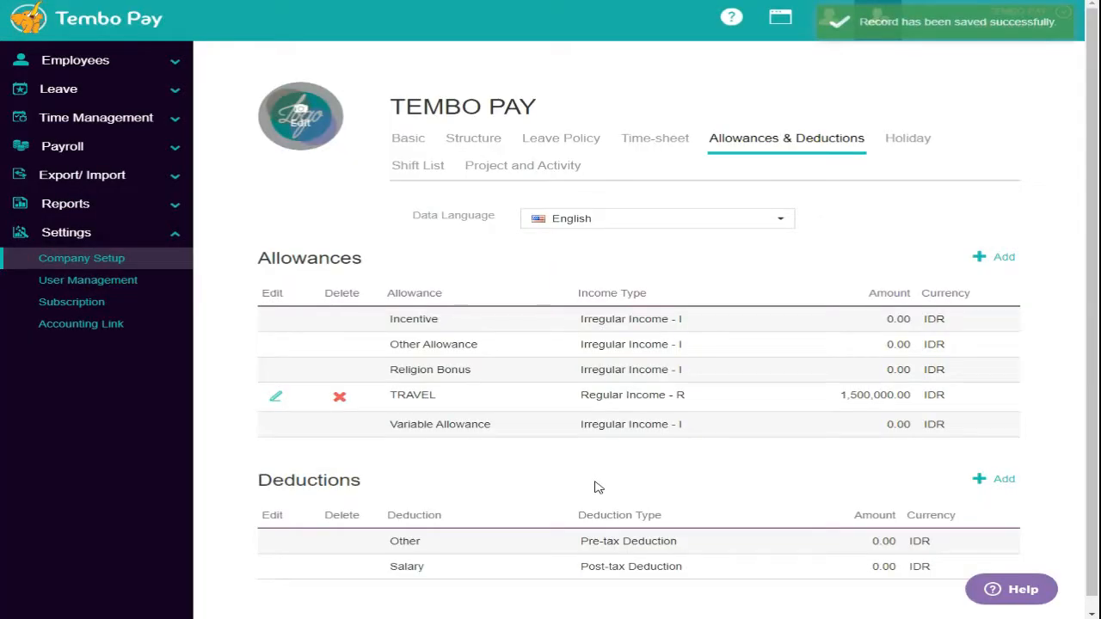
# - Add GL account 200 named INTEREST, description INTEREST, then show Accounting Entry Definitions
pyautogui.click(127, 335)
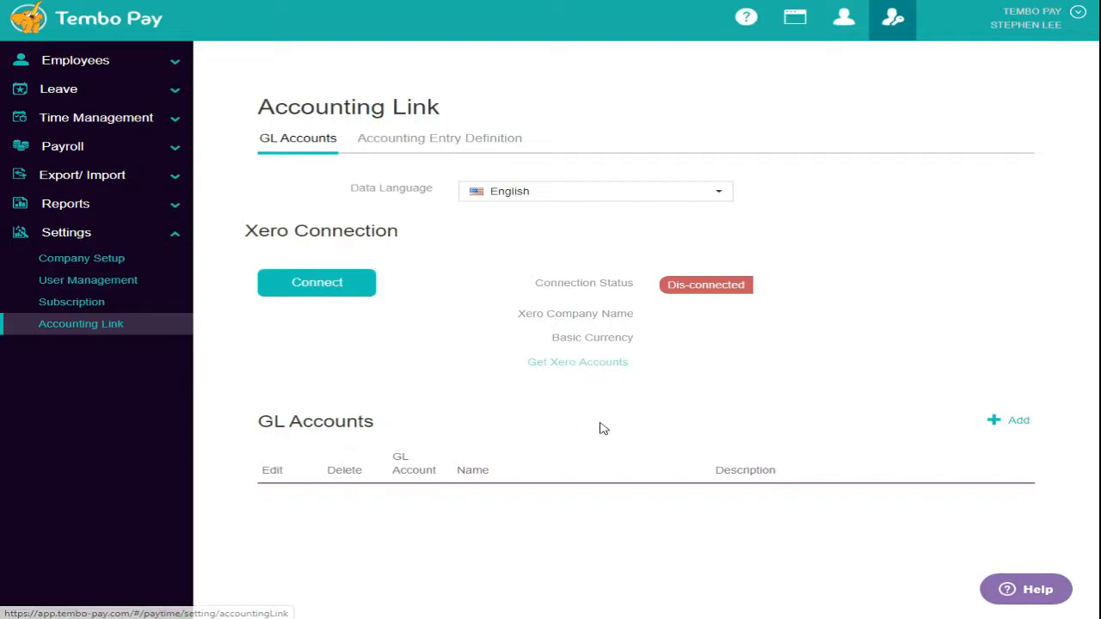
pyautogui.click(1006, 422)
pyautogui.click(564, 161)
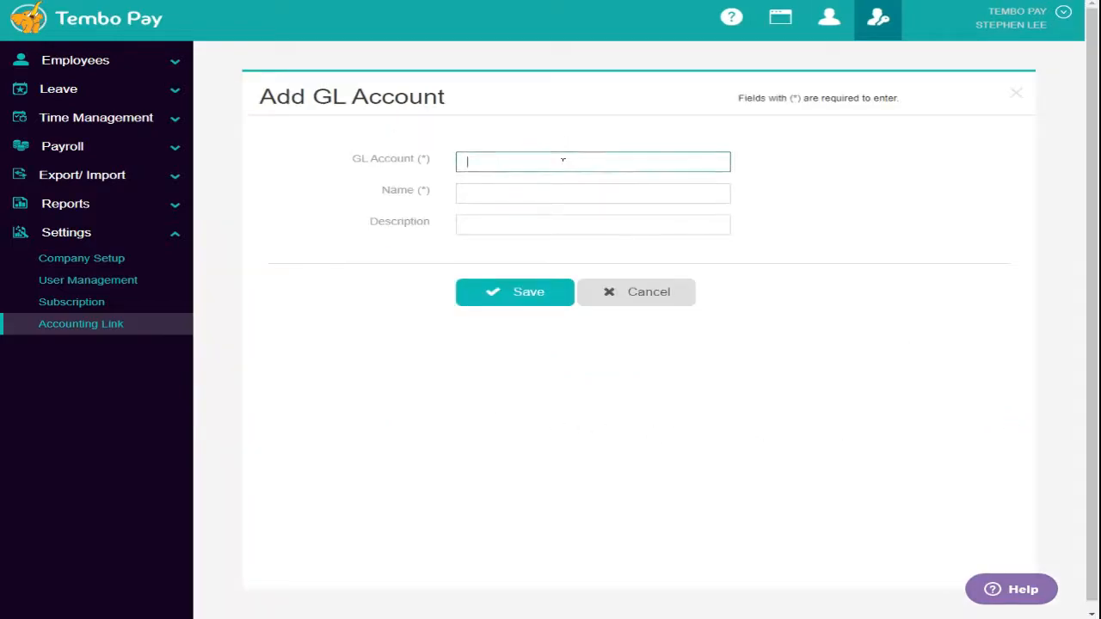
pyautogui.write('200')
pyautogui.press('Tab')
pyautogui.write('INTEREST')
pyautogui.press('Tab')
pyautogui.write('INTRES')
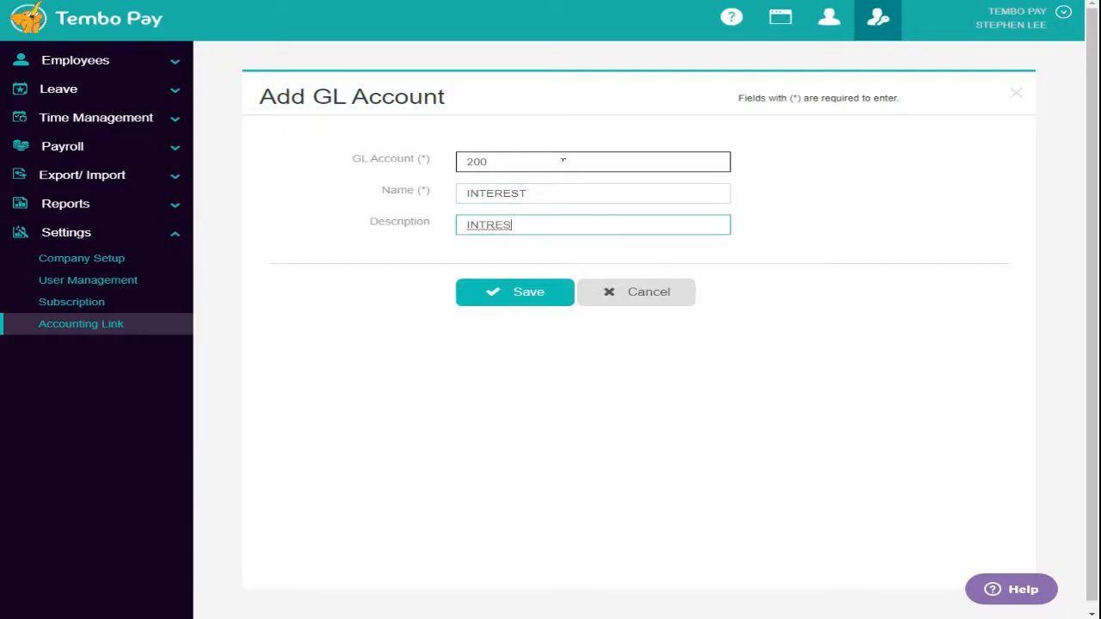
pyautogui.press('BackSpace')
pyautogui.press('BackSpace')
pyautogui.press('BackSpace')
pyautogui.write('ERES')
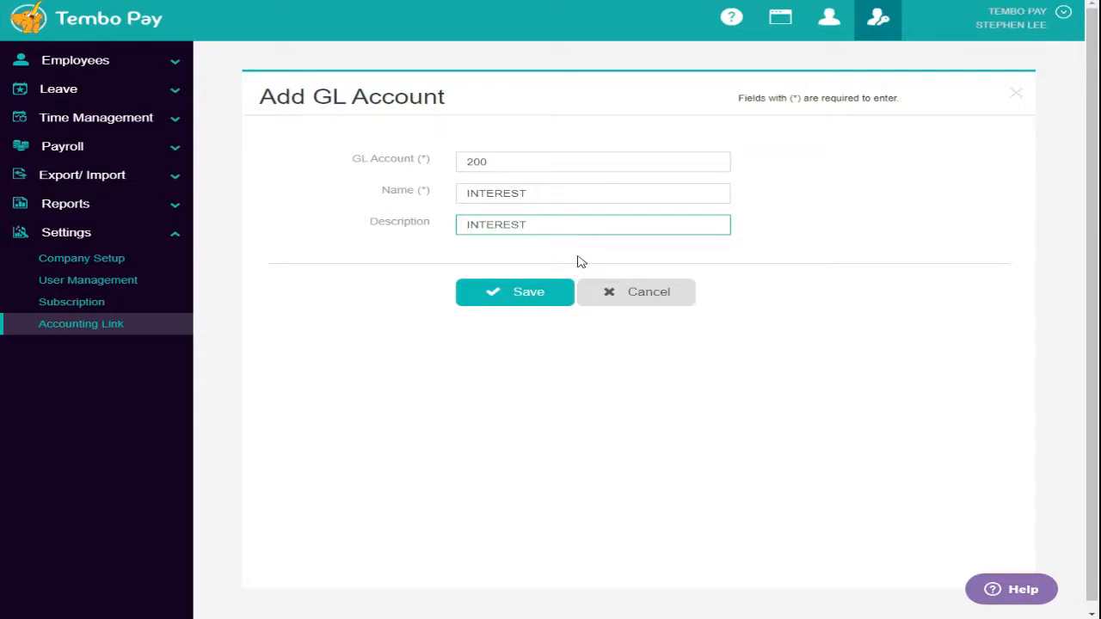
pyautogui.click(521, 296)
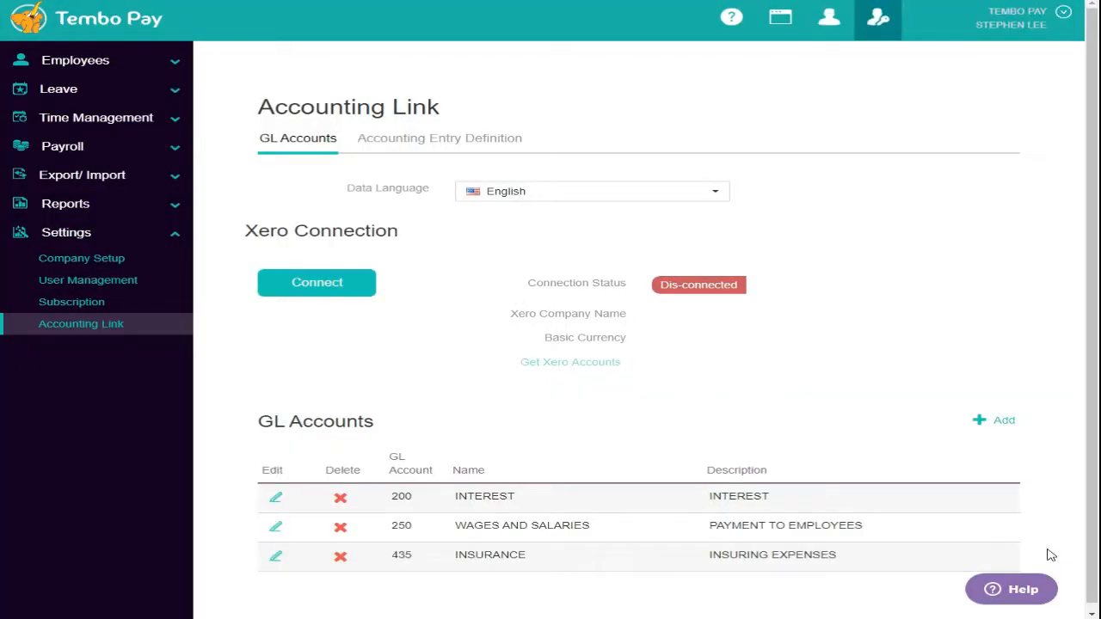
pyautogui.click(423, 141)
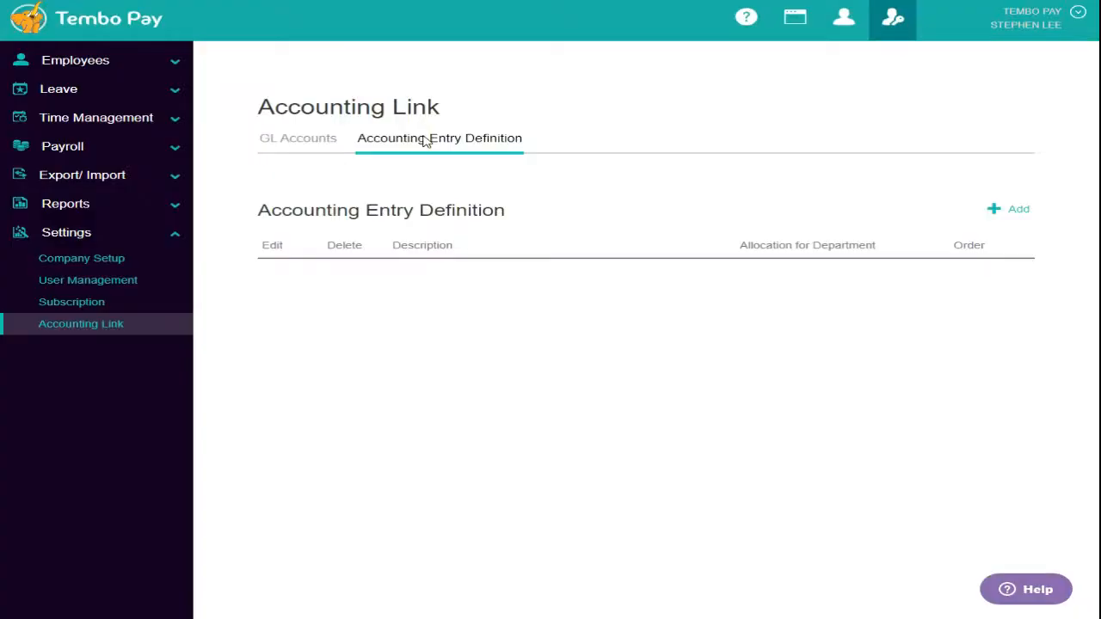
# - Define a WAGES entry debiting Basic Salary to 250 - WAGES AND SALARIES and crediting 250
pyautogui.click(1021, 219)
pyautogui.click(746, 165)
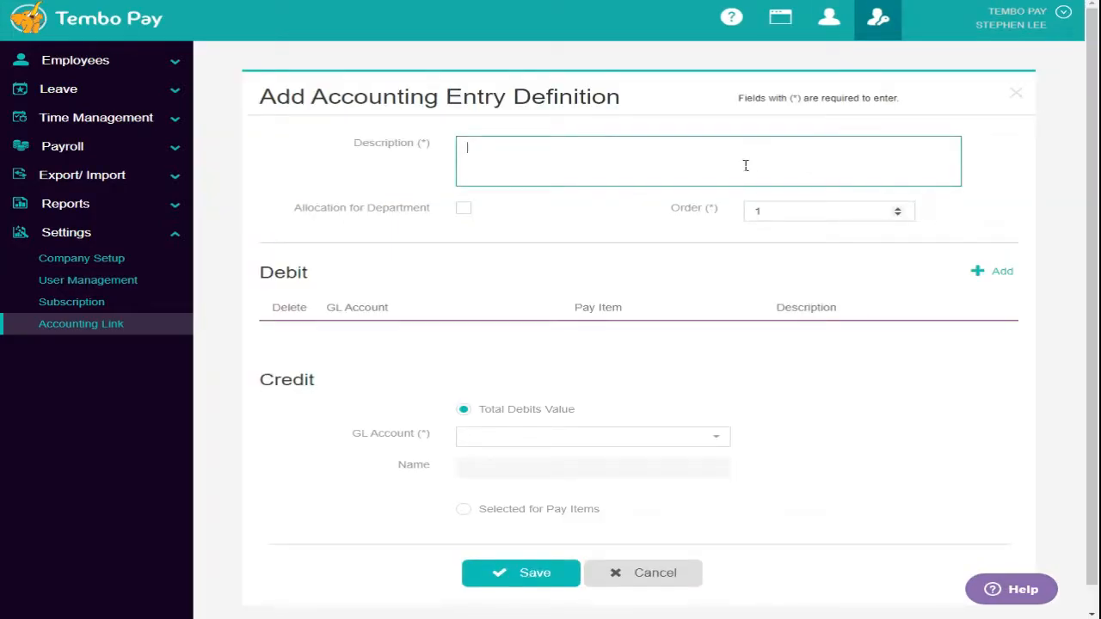
pyautogui.write('WAGES')
pyautogui.click(999, 276)
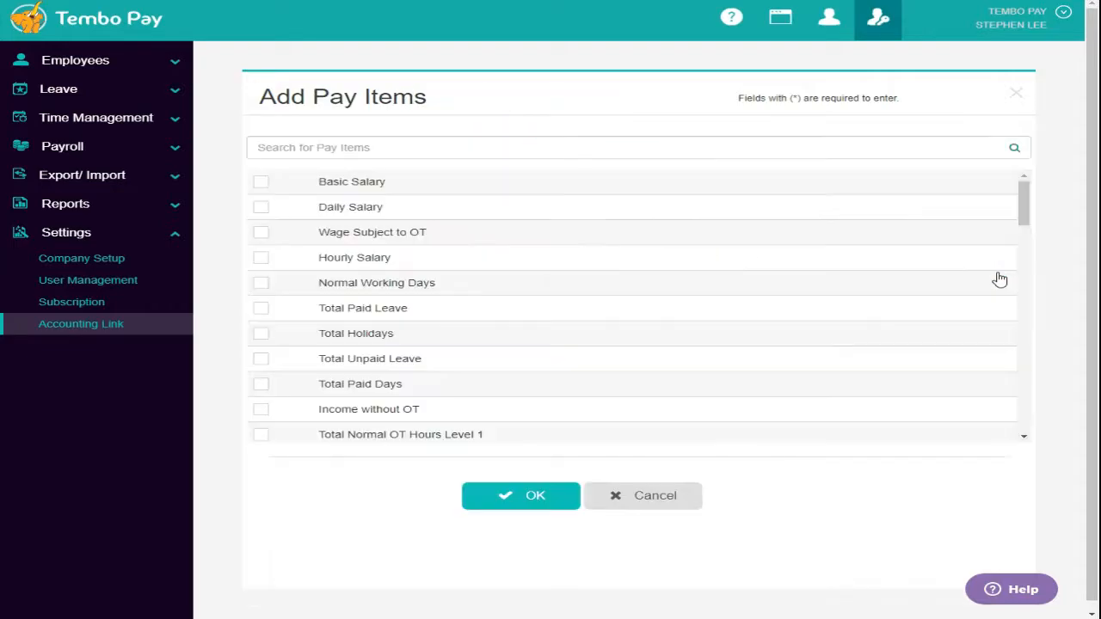
pyautogui.click(260, 185)
pyautogui.click(520, 495)
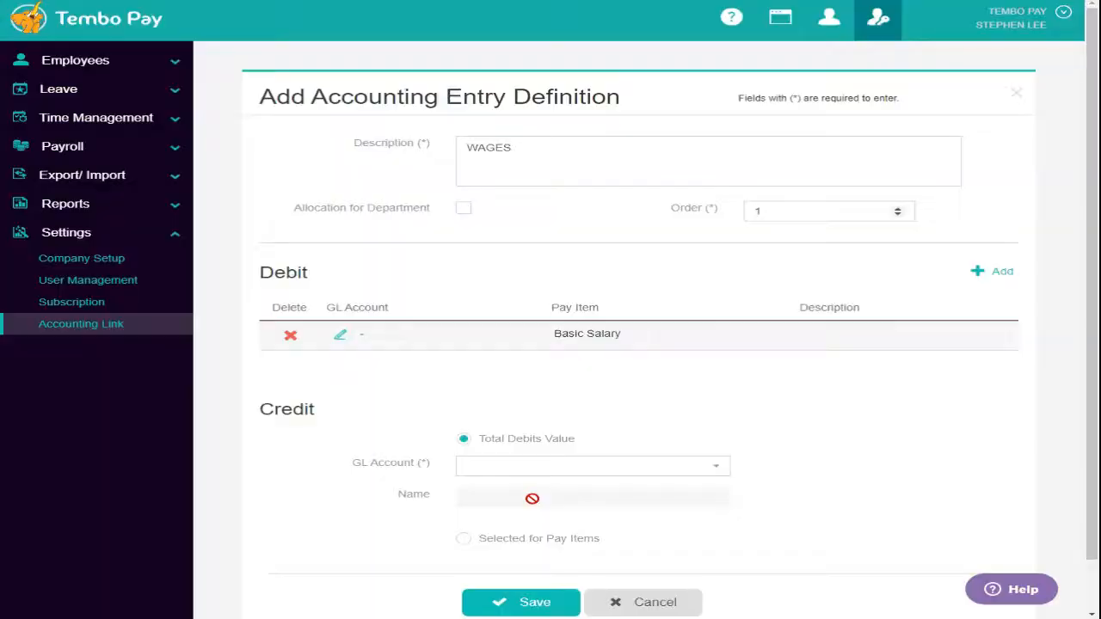
pyautogui.click(340, 341)
pyautogui.click(381, 155)
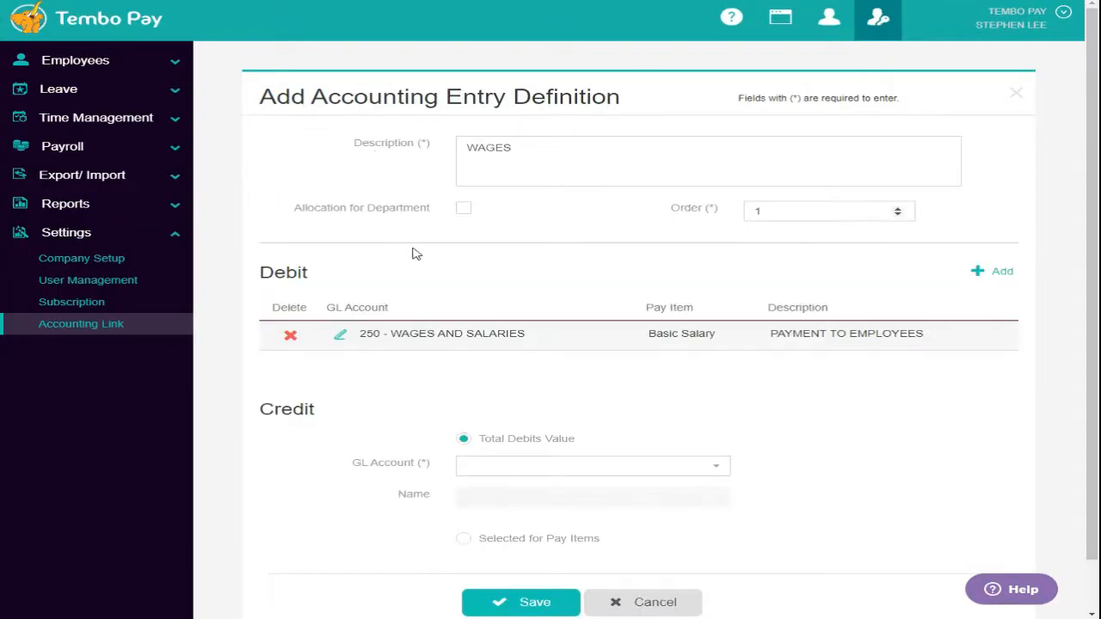
pyautogui.scroll(-1, 680, 385)
pyautogui.click(614, 411)
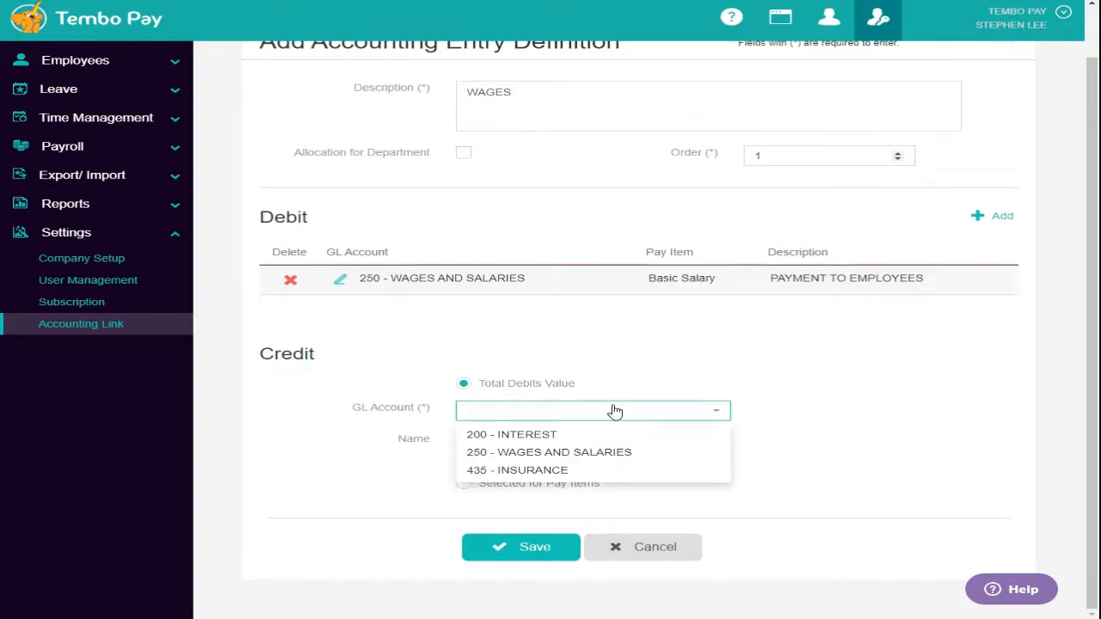
pyautogui.click(613, 453)
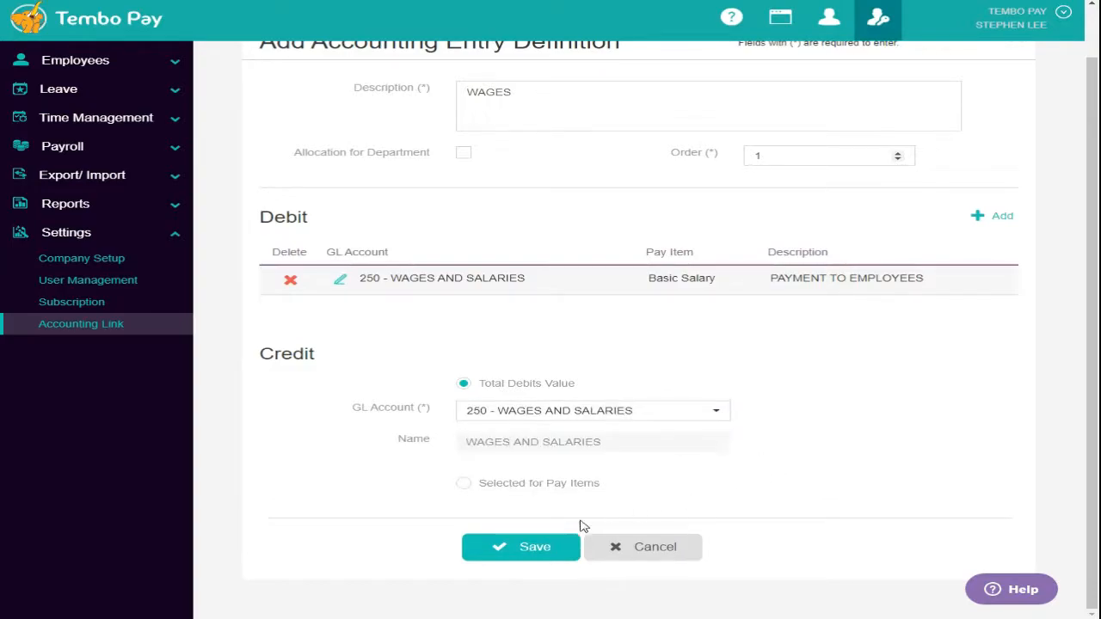
pyautogui.click(504, 551)
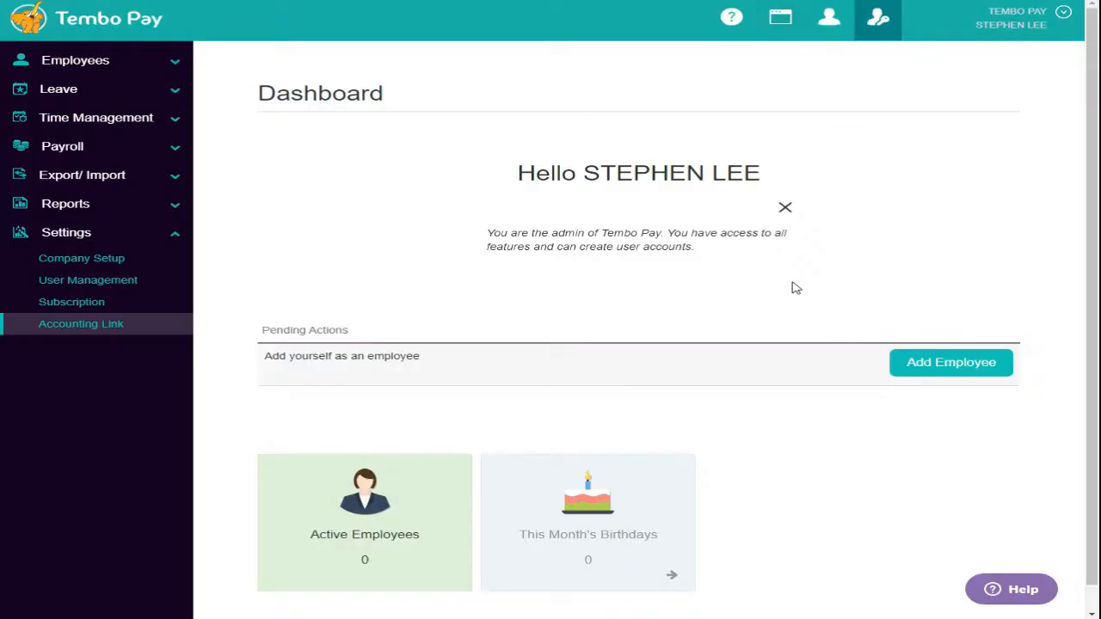
# - Start a new employee record with employee ID, first name and two pasted CC email addresses
pyautogui.click(944, 365)
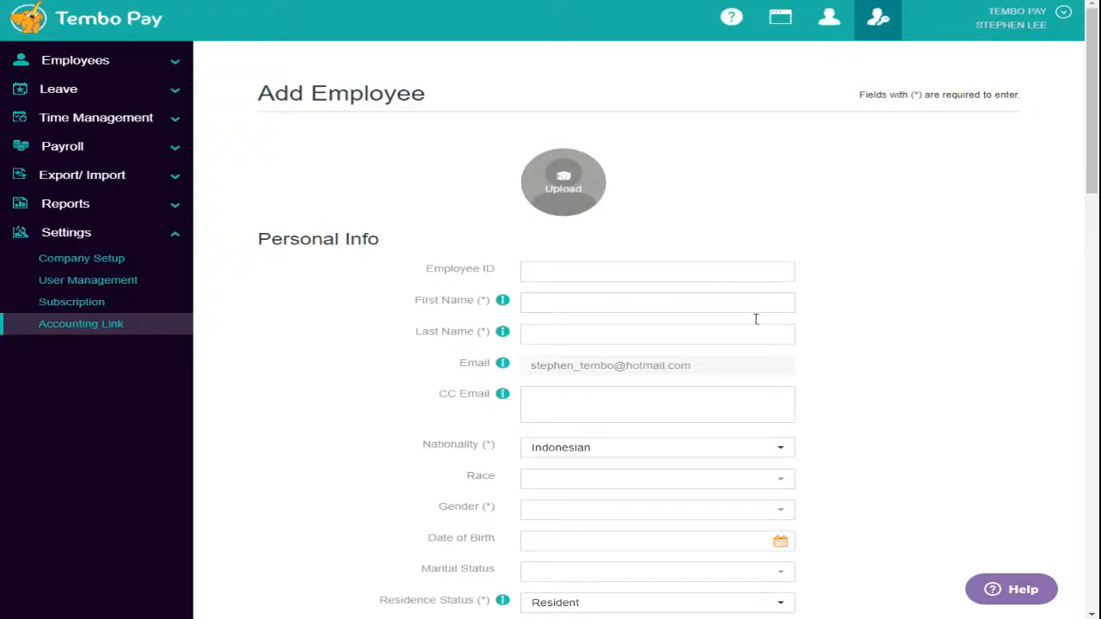
pyautogui.click(628, 275)
pyautogui.write('0521')
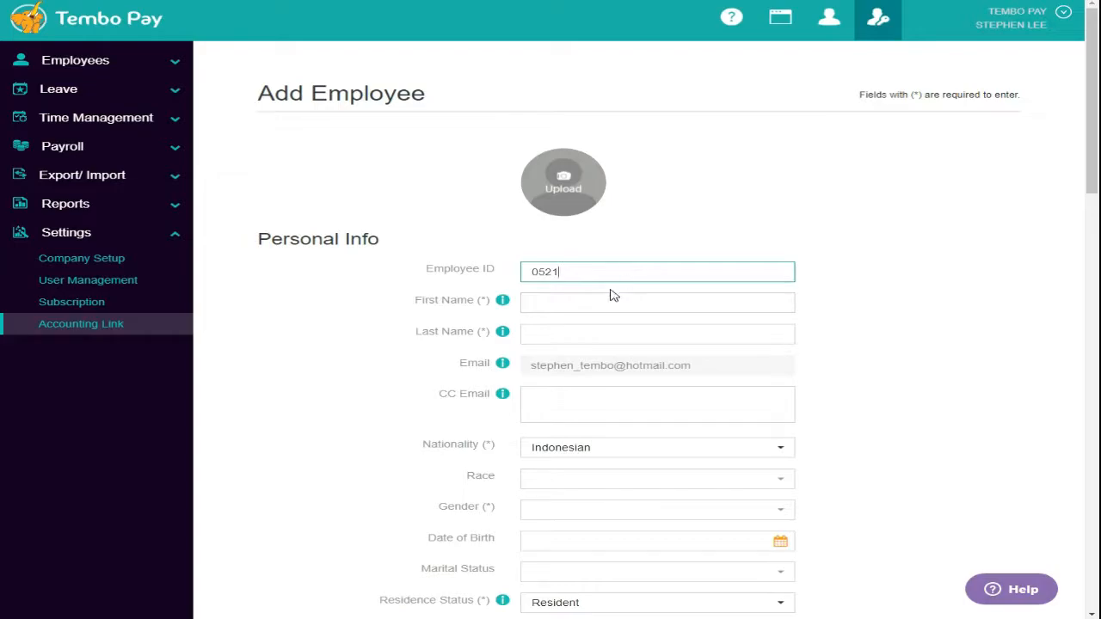
pyautogui.click(615, 307)
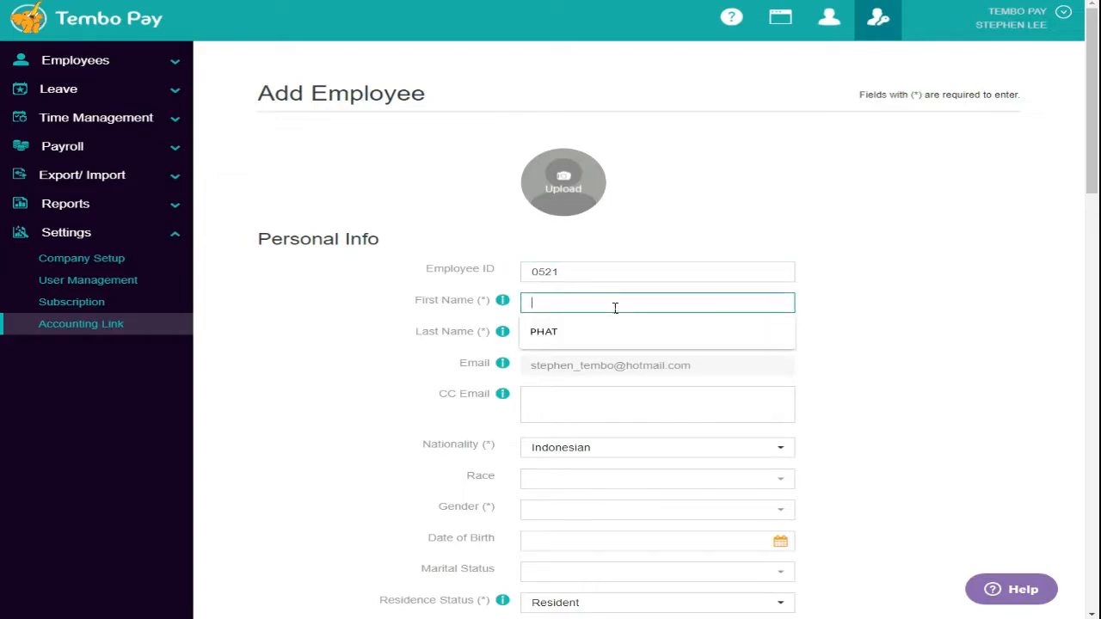
pyautogui.write('ST')
pyautogui.write('EP')
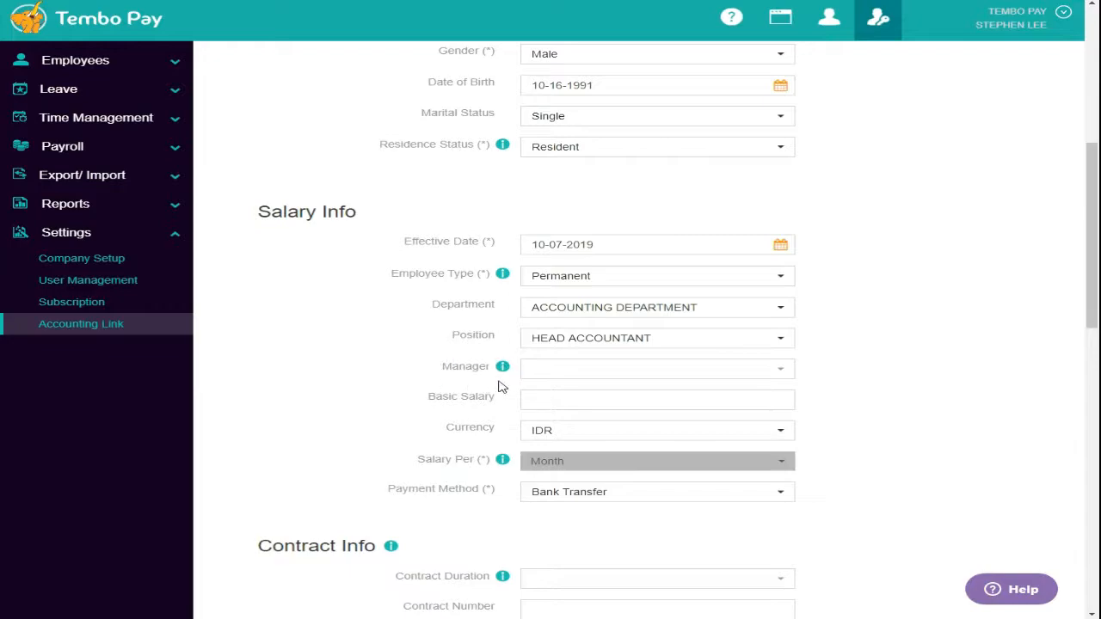
pyautogui.scroll(5, 500, 386)
pyautogui.click(558, 401)
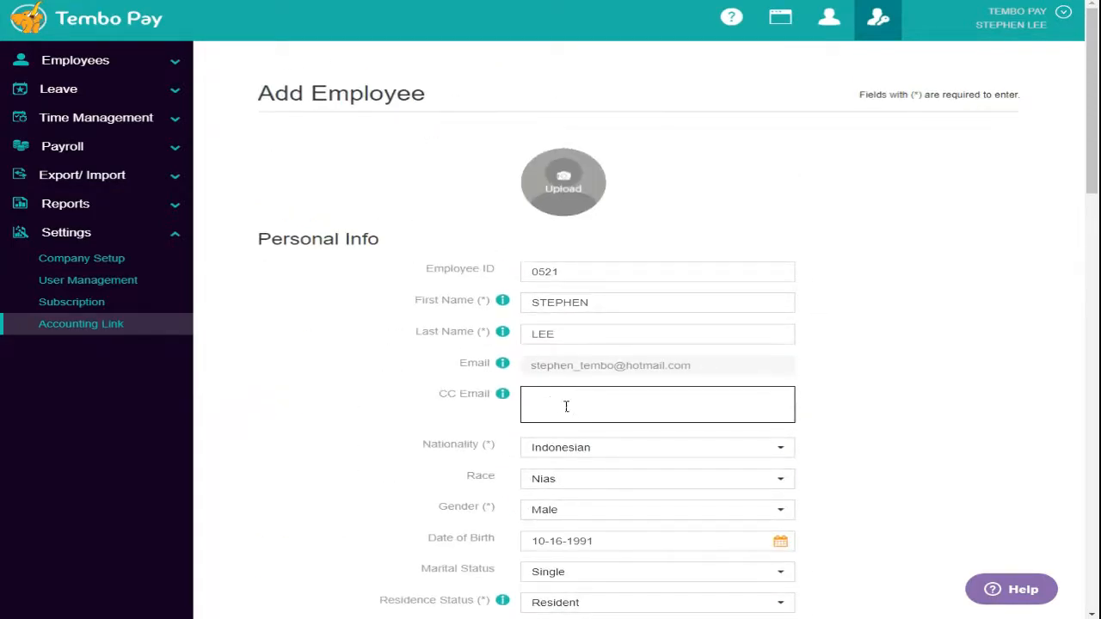
pyautogui.hotkey('ctrl', 'v')
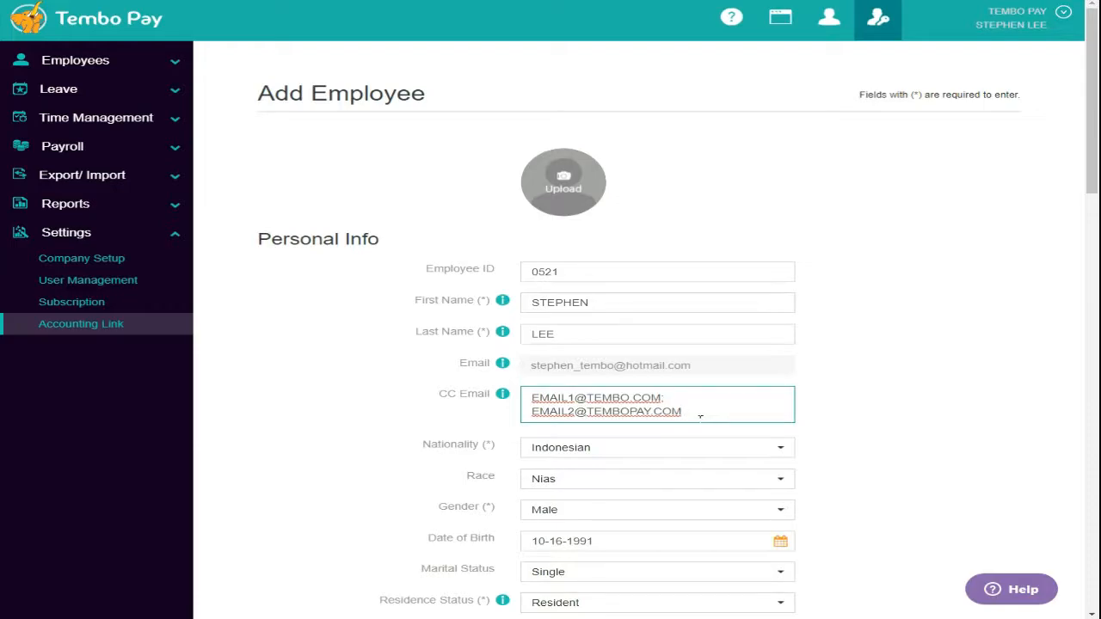
pyautogui.scroll(-9, 623, 263)
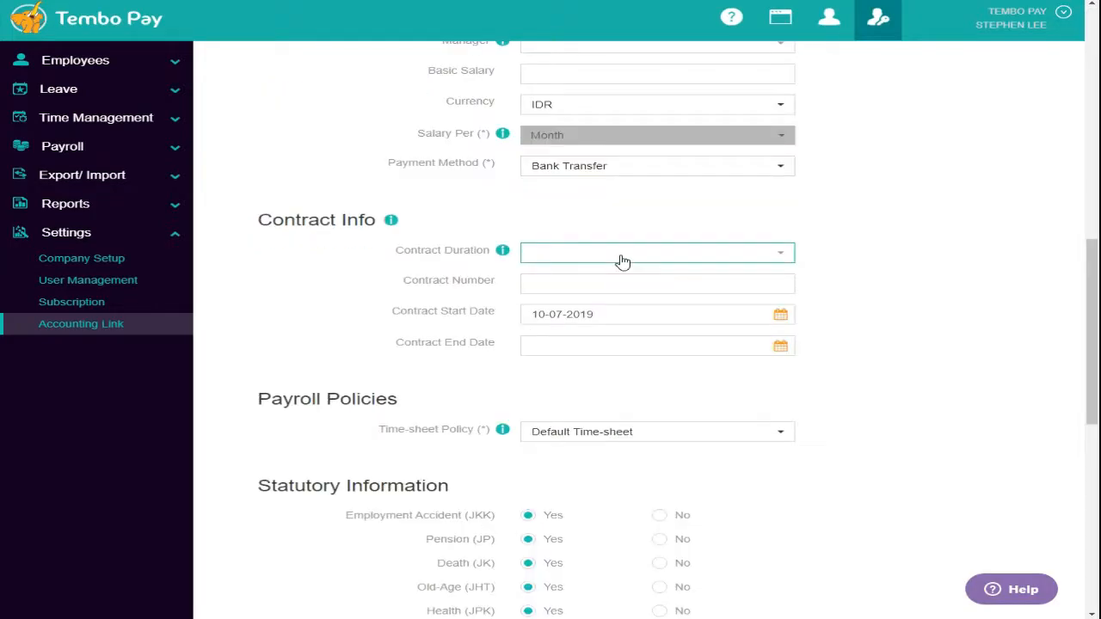
# - Set the contract to 1 Year Contract and enter the contract number
pyautogui.click(623, 258)
pyautogui.click(627, 314)
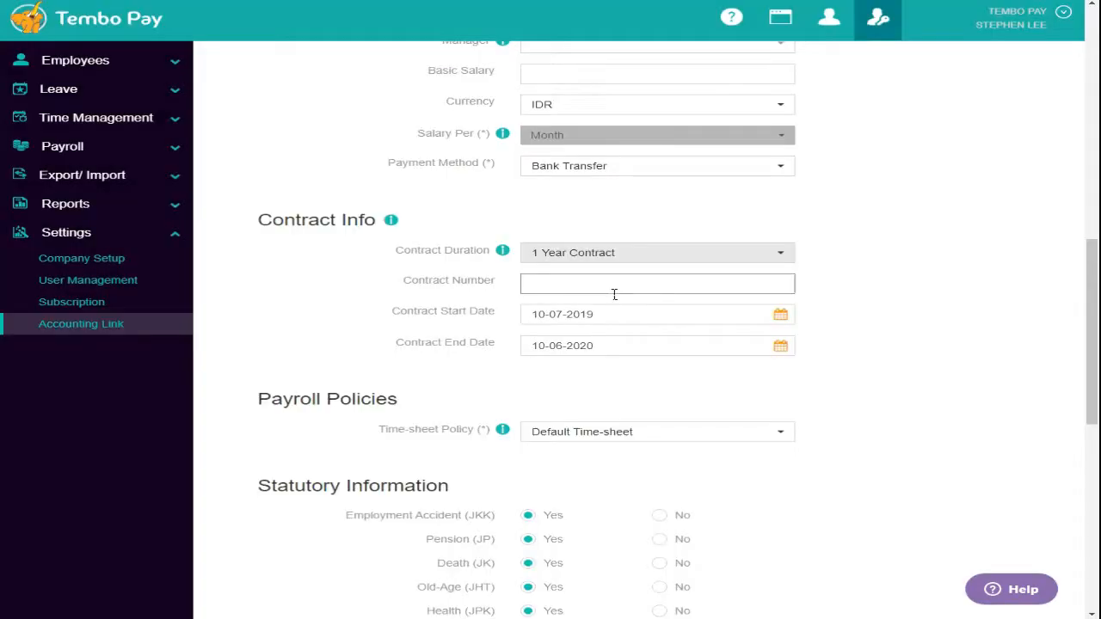
pyautogui.click(613, 292)
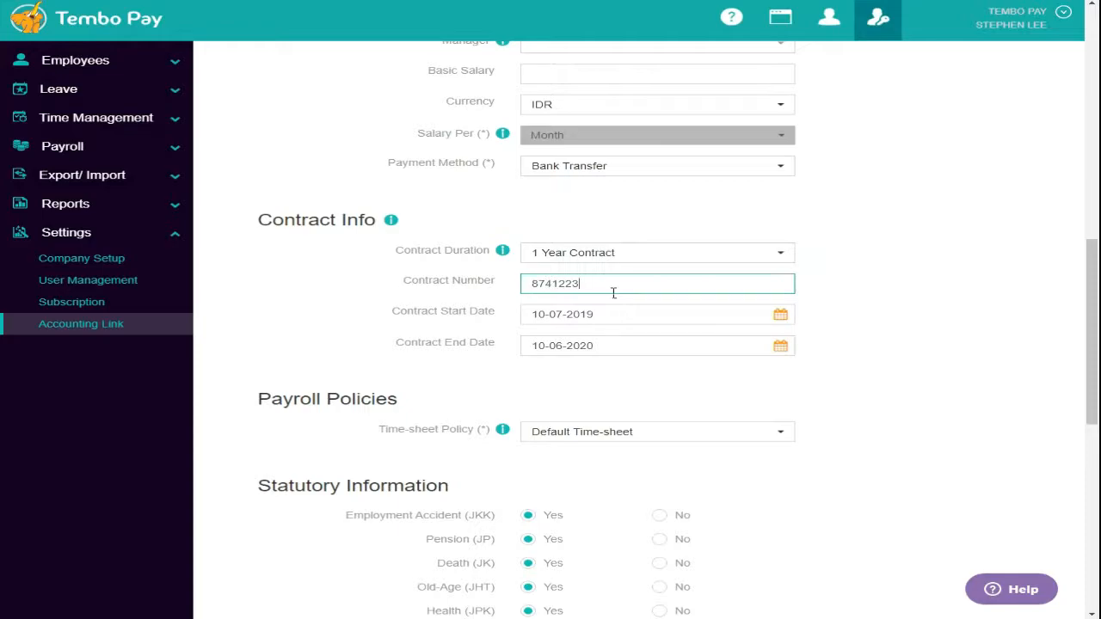
pyautogui.click(740, 373)
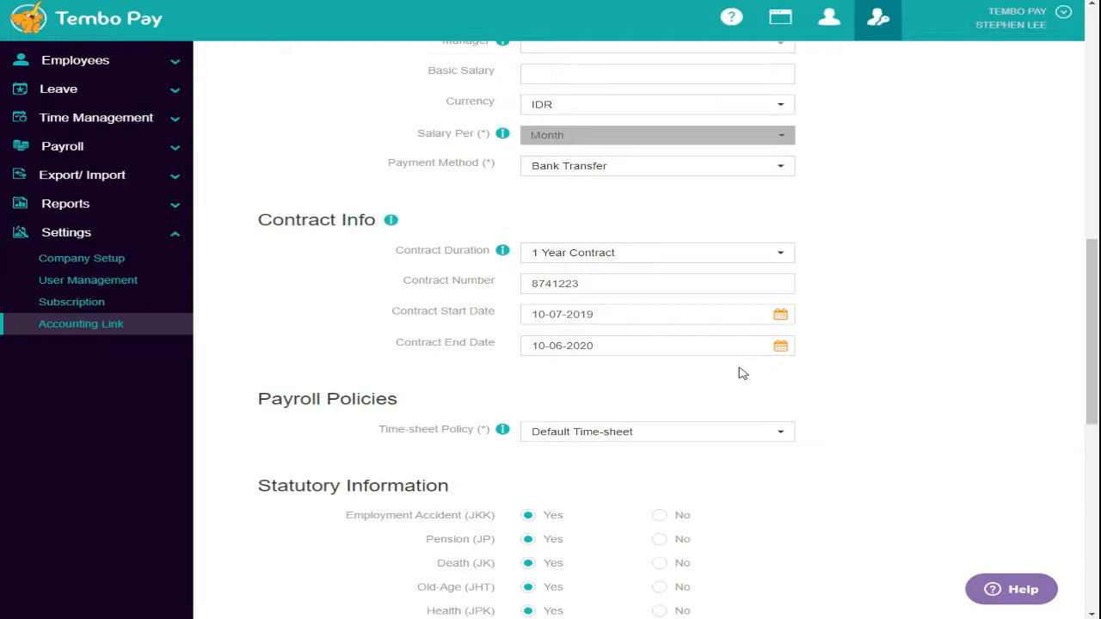
# - Fill in the bank account name, save the employee, and accept creating a user account
pyautogui.scroll(-7, 742, 373)
pyautogui.click(585, 288)
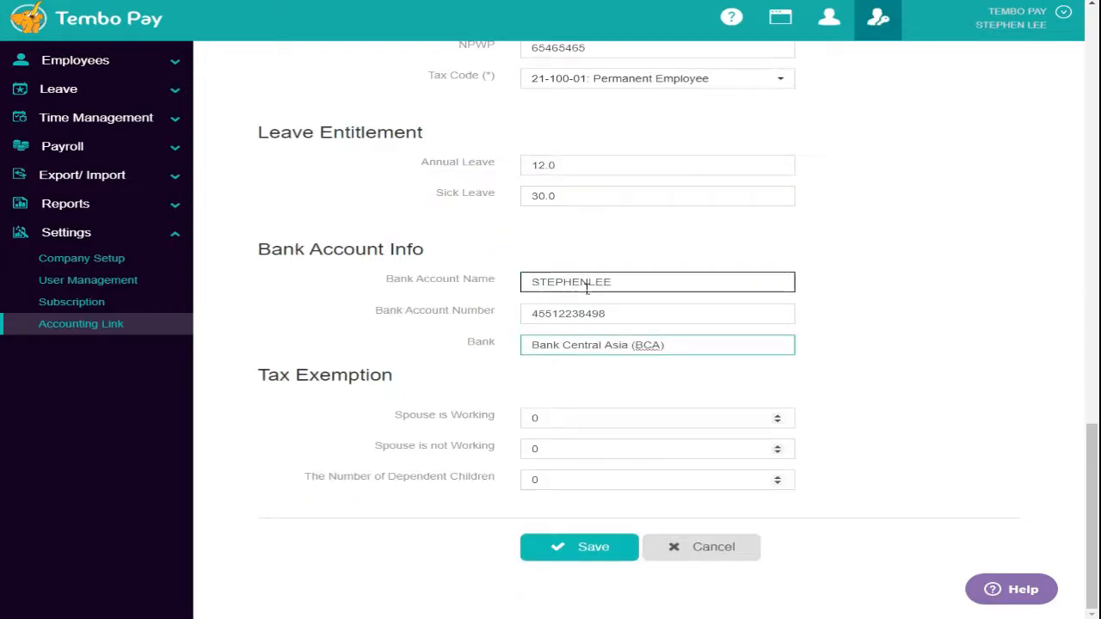
pyautogui.click(785, 393)
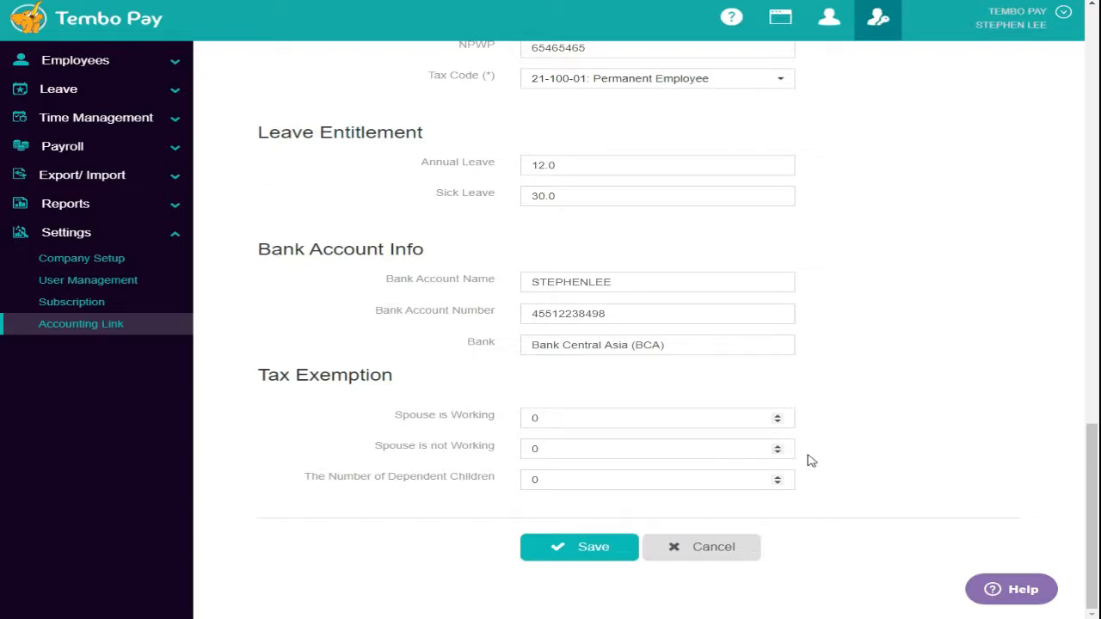
pyautogui.click(592, 547)
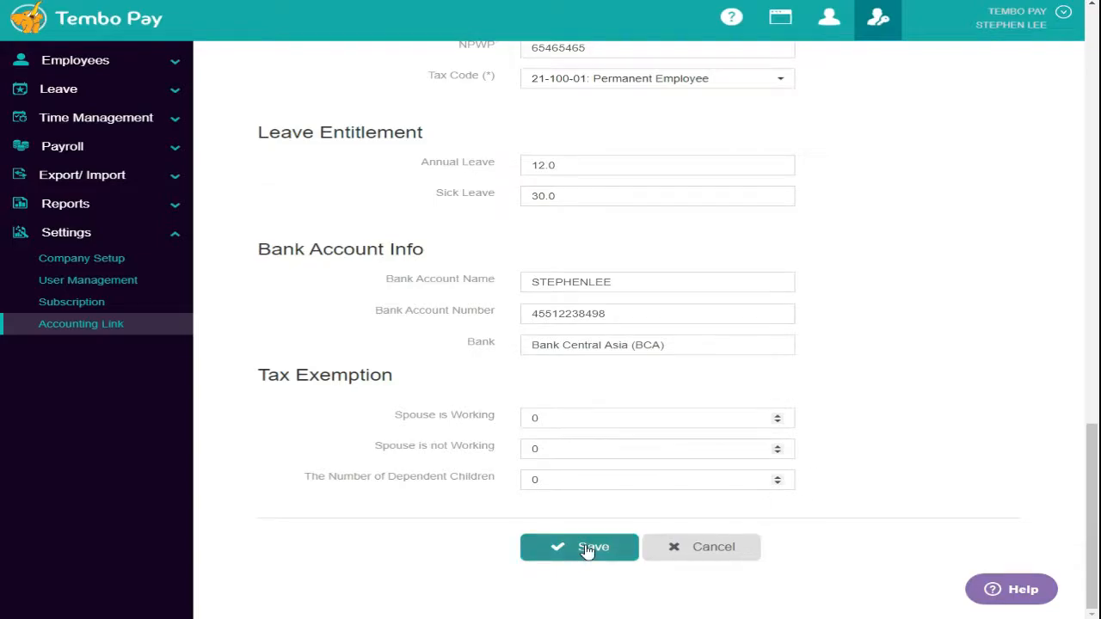
pyautogui.click(504, 117)
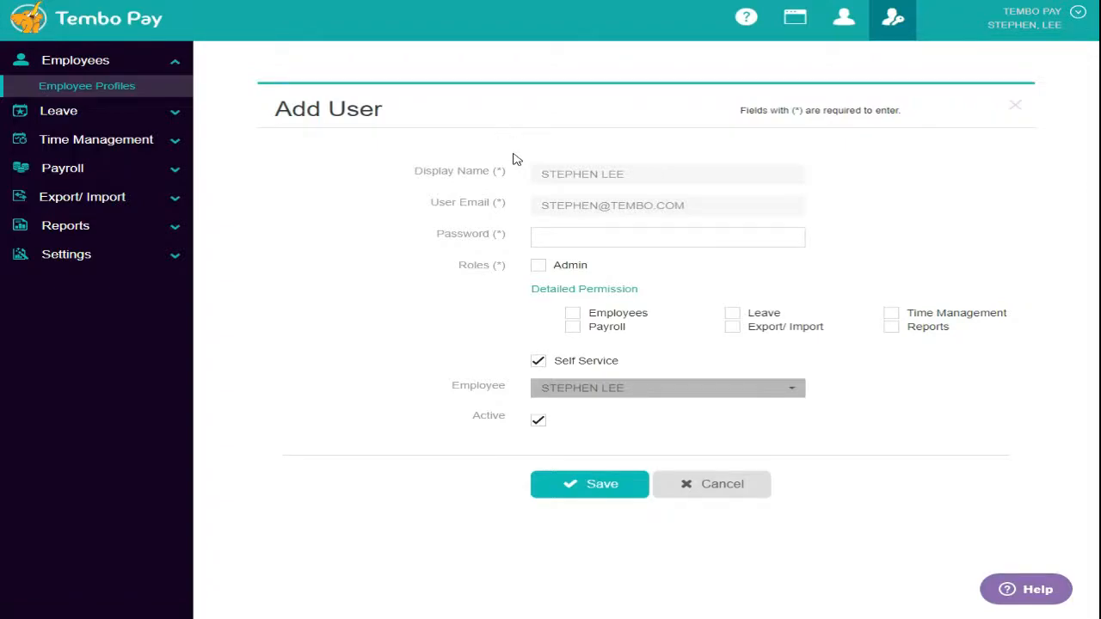
# - Give the new user a password, grant Employees, Payroll, Leave, Export/Import and Time Management permissions, and save
pyautogui.click(534, 234)
pyautogui.write('•••••••••')
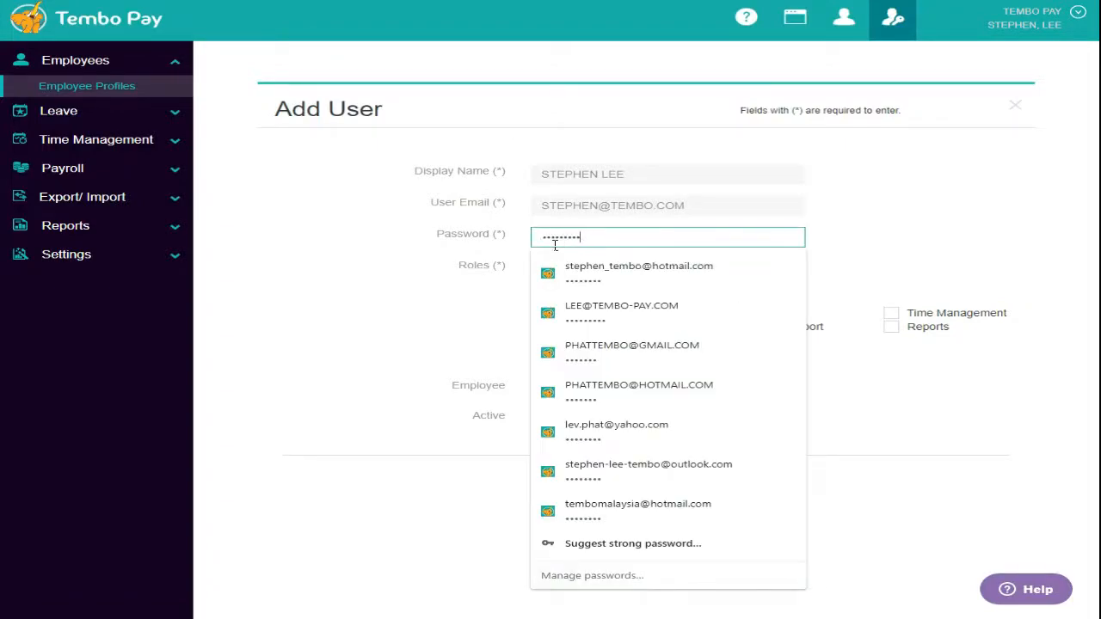
pyautogui.click(443, 284)
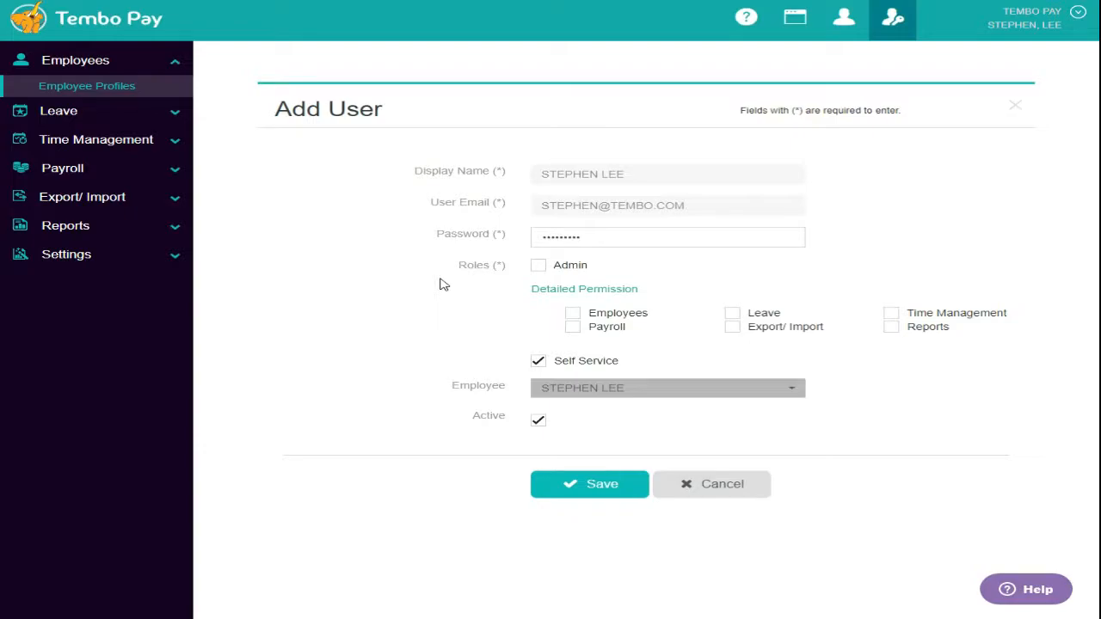
pyautogui.click(584, 315)
pyautogui.click(577, 329)
pyautogui.click(732, 315)
pyautogui.click(735, 330)
pyautogui.click(893, 314)
pyautogui.click(585, 482)
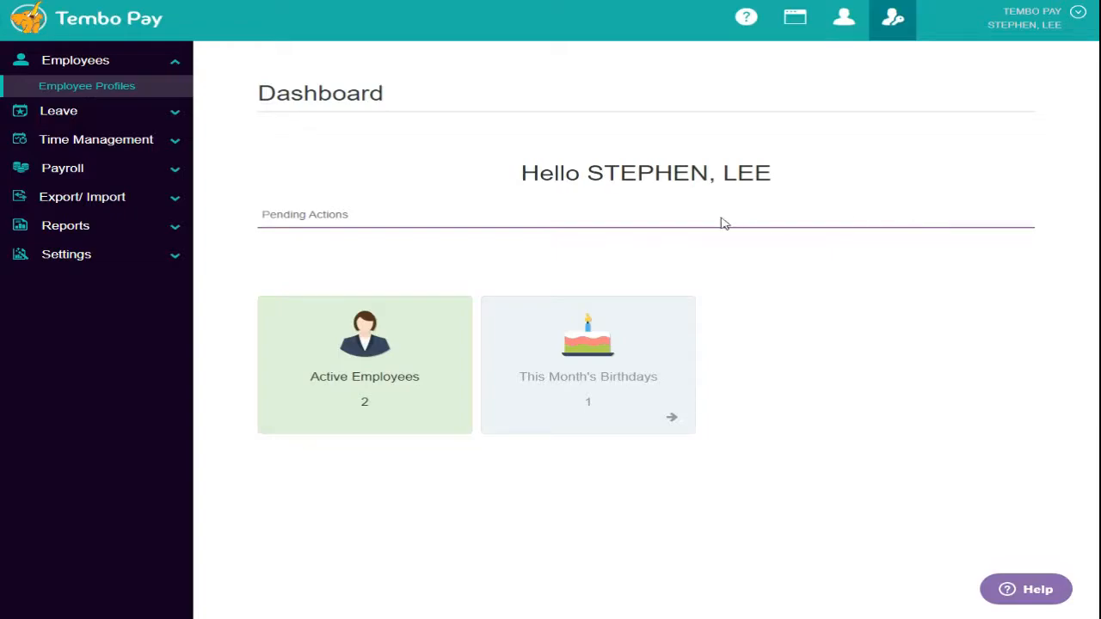
# - Start adding a new user from Settings > User Management and enter the display name
pyautogui.click(109, 262)
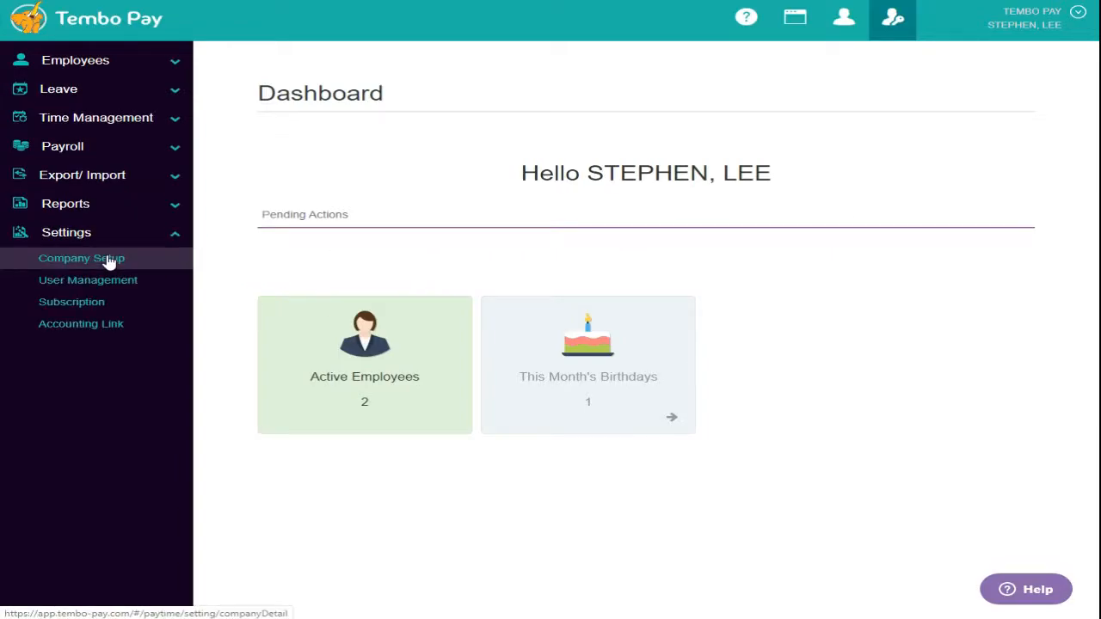
pyautogui.click(126, 285)
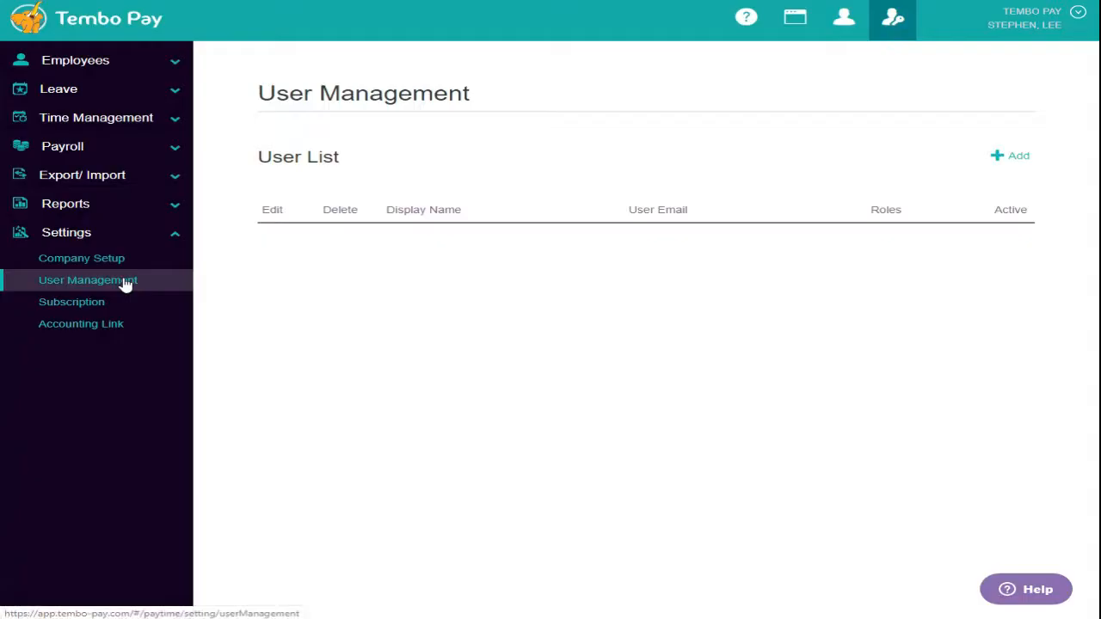
pyautogui.click(1013, 161)
pyautogui.click(671, 167)
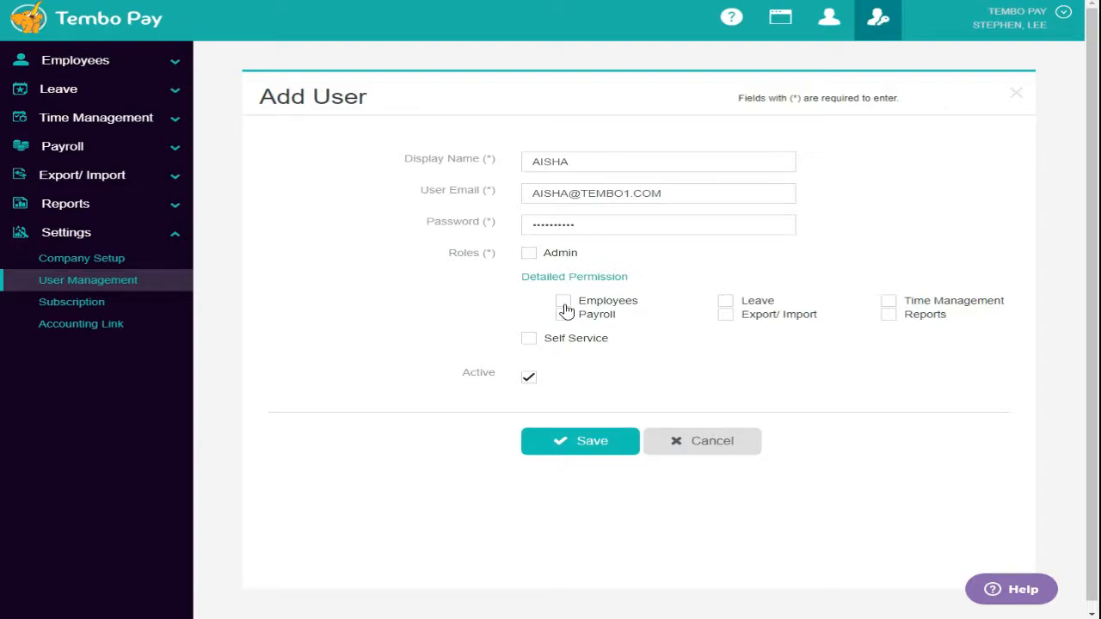
# - Grant Employees, Payroll, Leave and Export/Import permissions, save the user, and return to the employee view
pyautogui.click(564, 303)
pyautogui.click(571, 319)
pyautogui.click(727, 303)
pyautogui.click(729, 316)
pyautogui.click(578, 441)
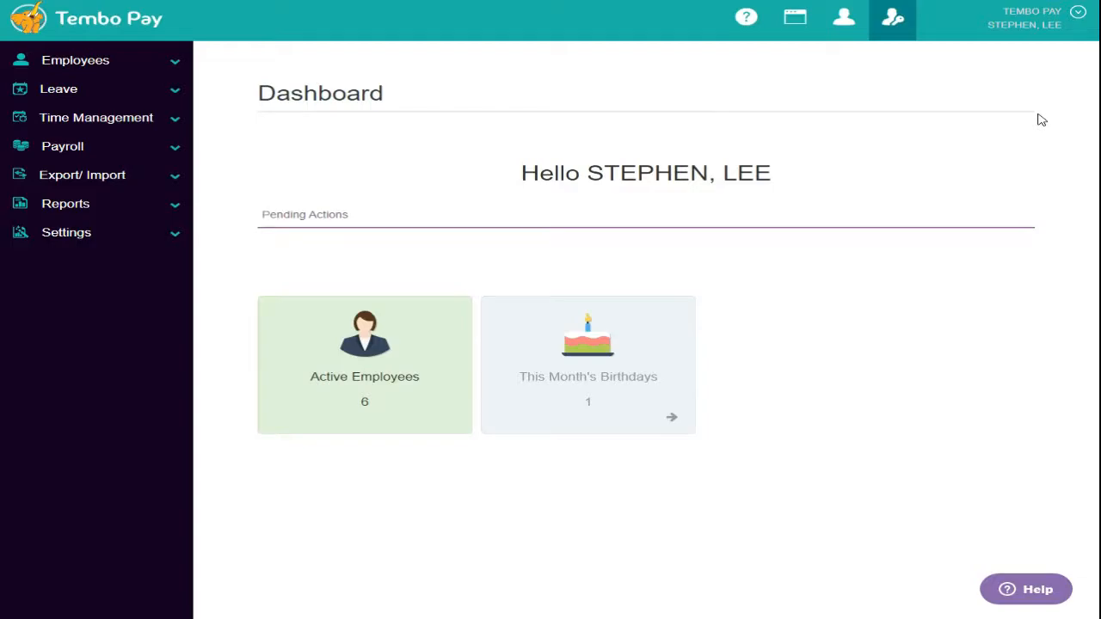
pyautogui.click(844, 19)
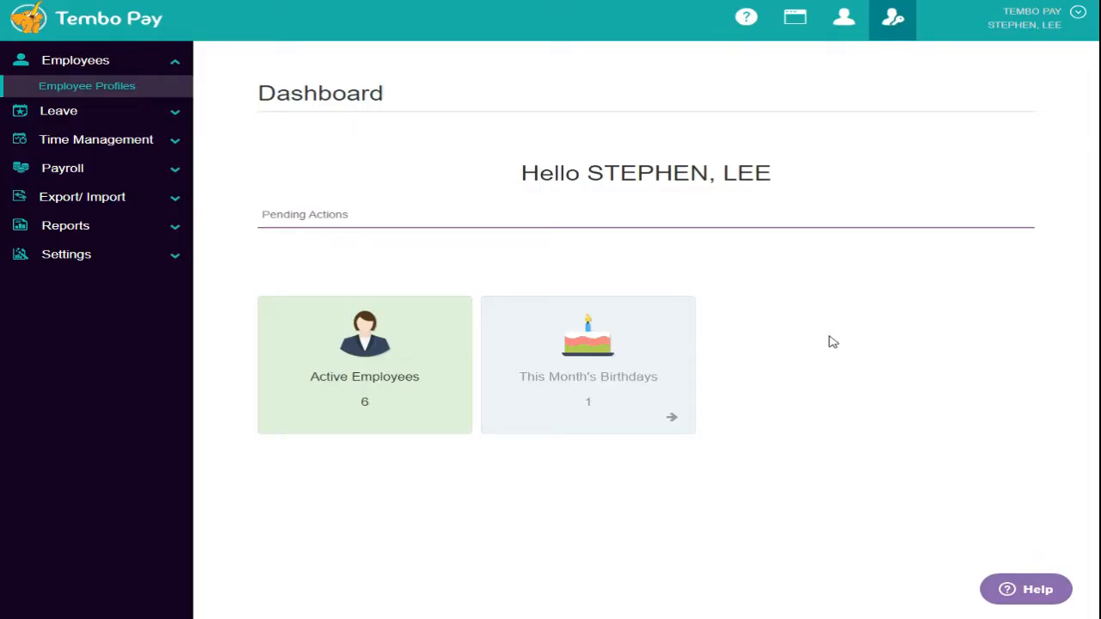
# - Save the IT engineer's previous incomes: regular 12,000,000 and irregular 100000
pyautogui.click(150, 92)
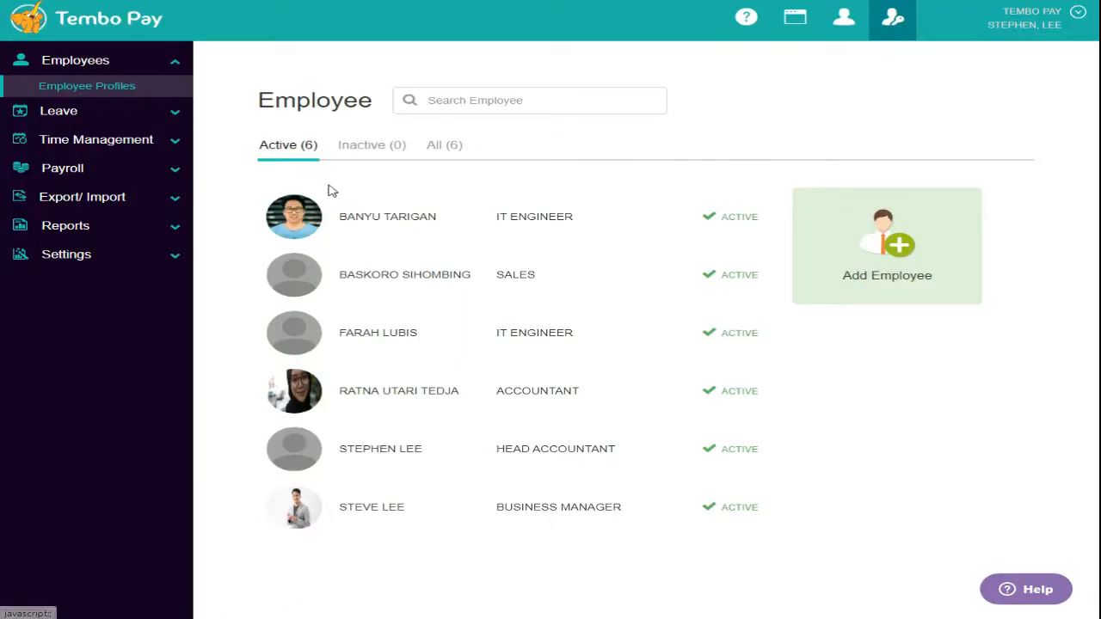
pyautogui.click(398, 224)
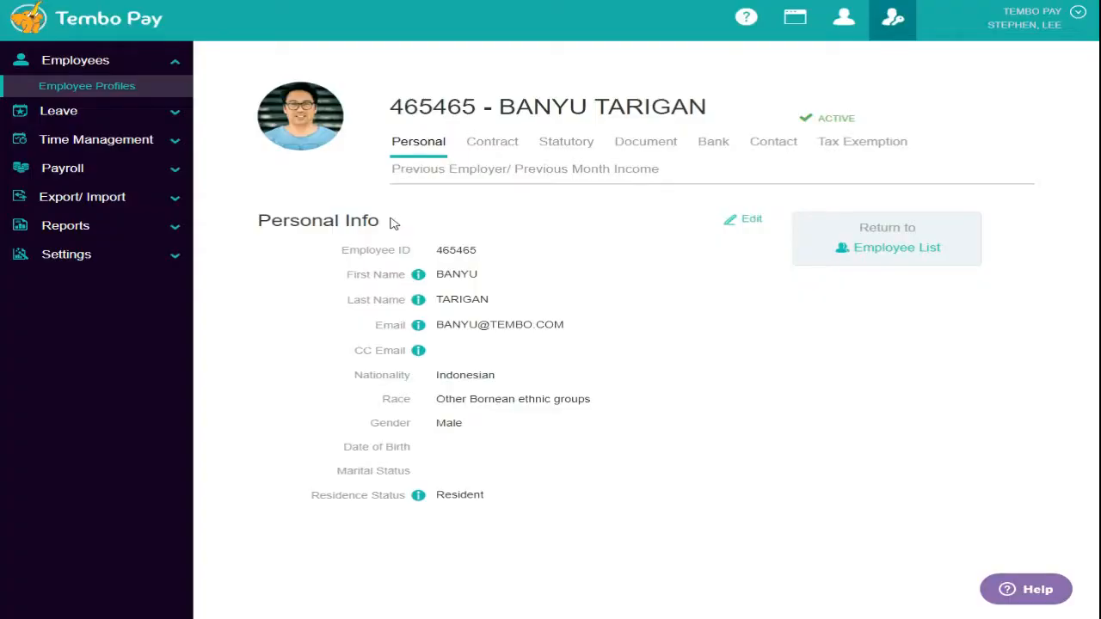
pyautogui.click(559, 177)
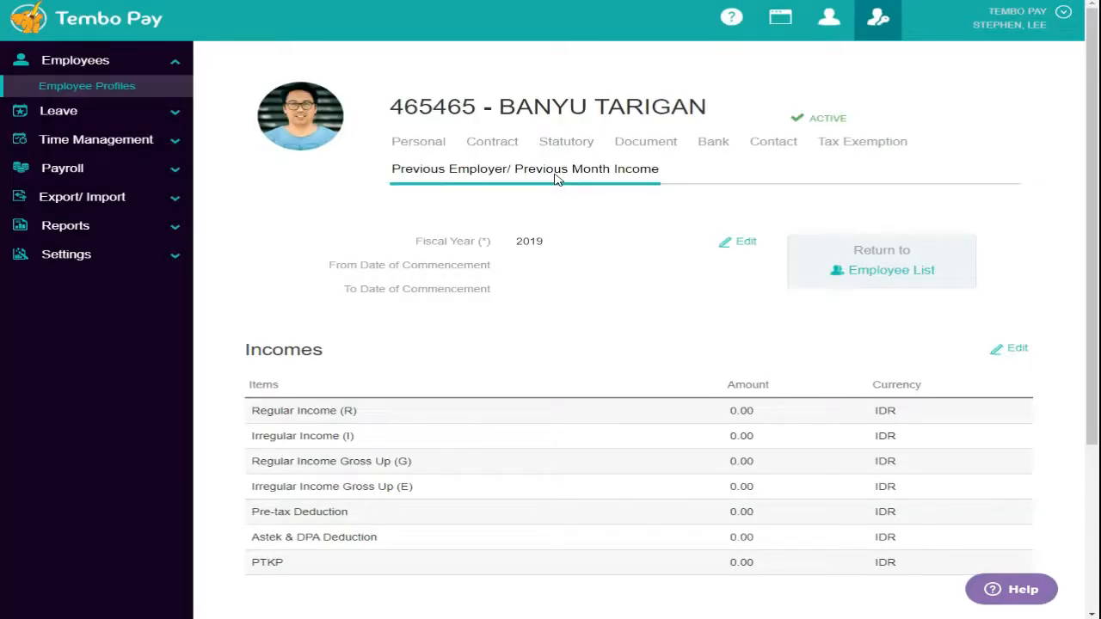
pyautogui.click(1008, 350)
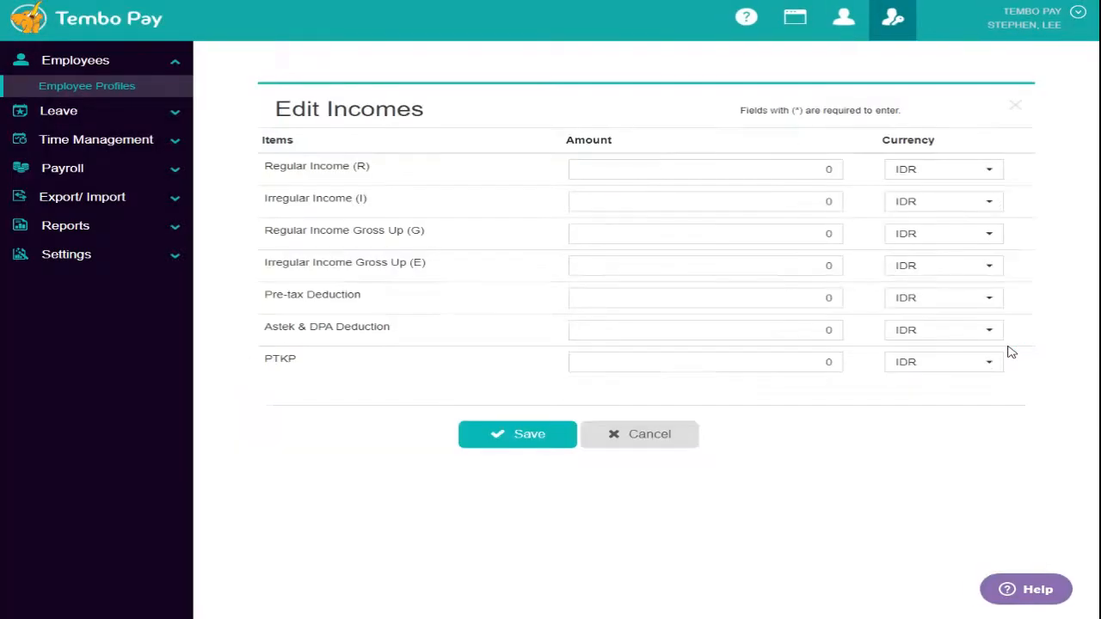
pyautogui.click(829, 170)
pyautogui.write('12,000,000')
pyautogui.click(828, 203)
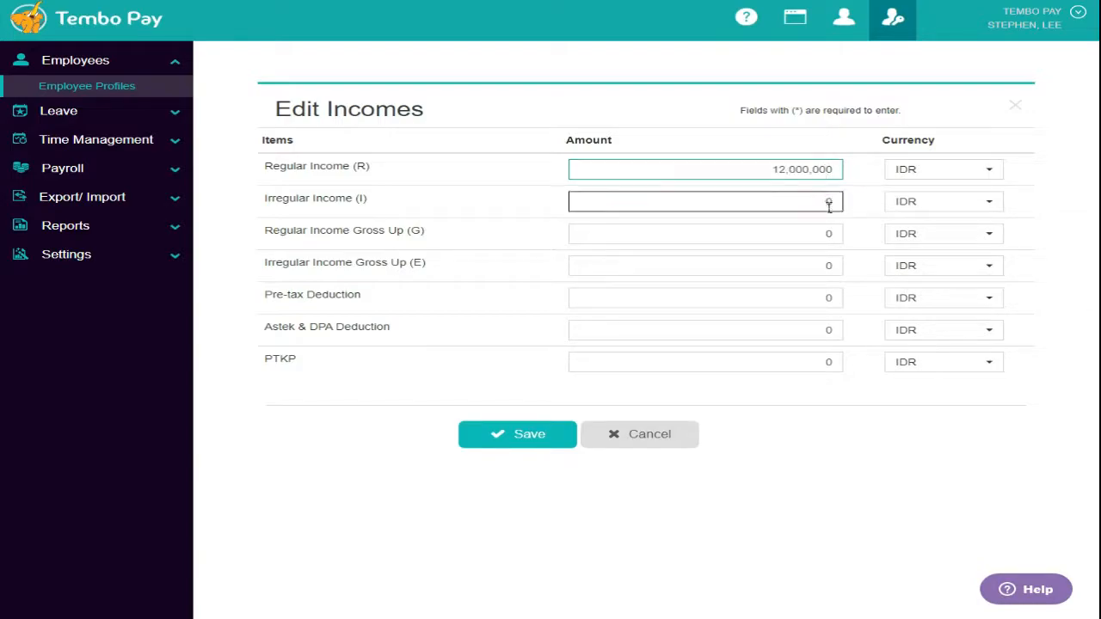
pyautogui.write('100000')
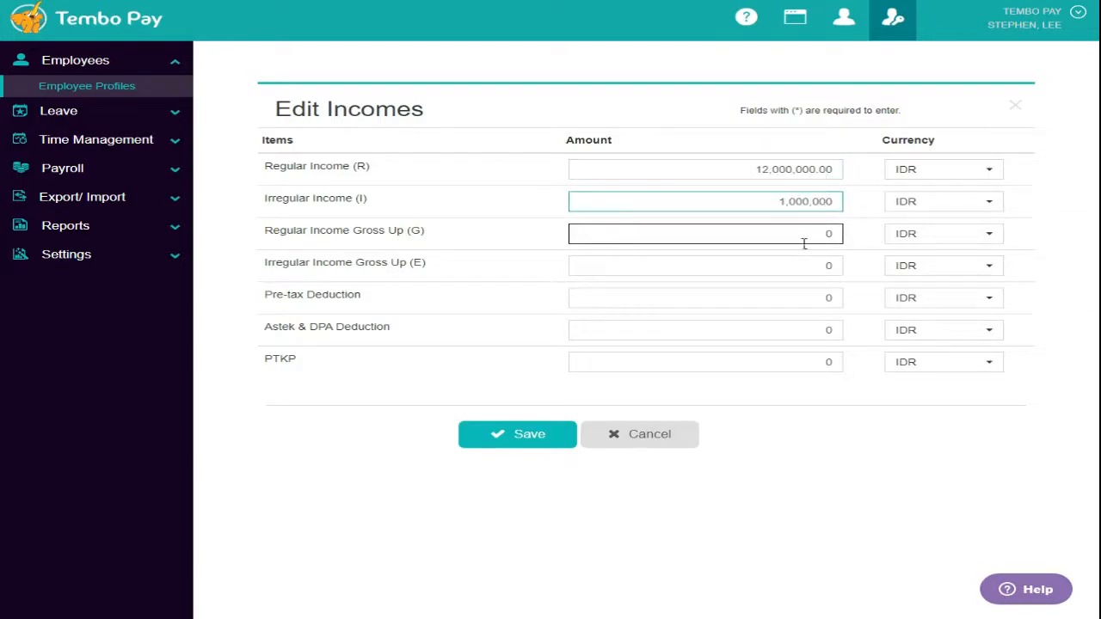
pyautogui.click(530, 437)
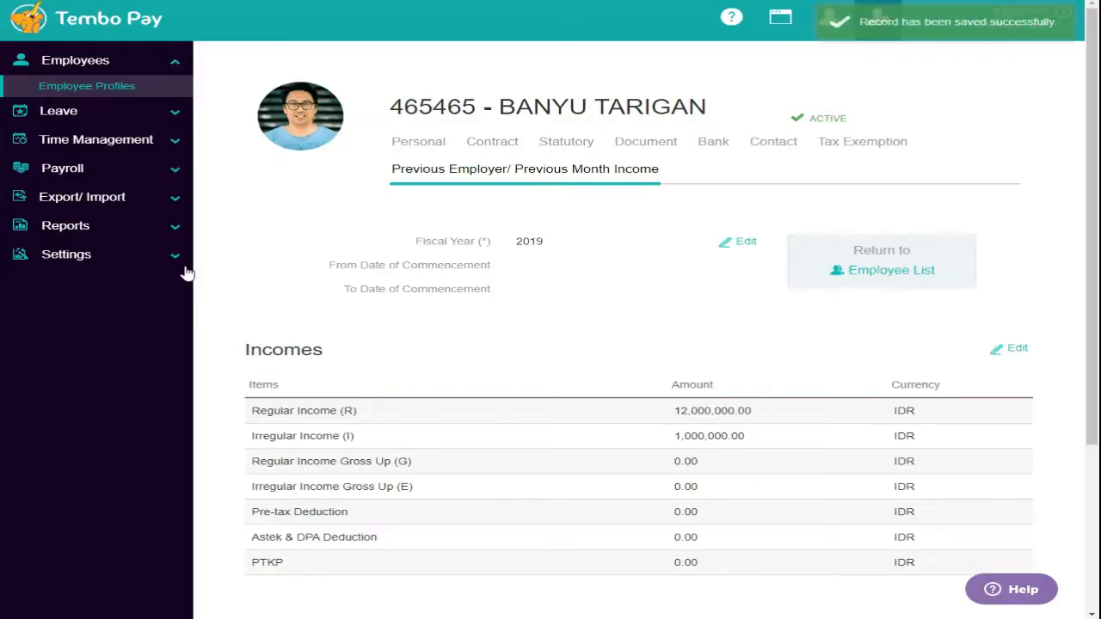
# - Export the 2019 Previous Incomes sheet and open it in Excel with editing enabled
pyautogui.click(95, 205)
pyautogui.click(94, 205)
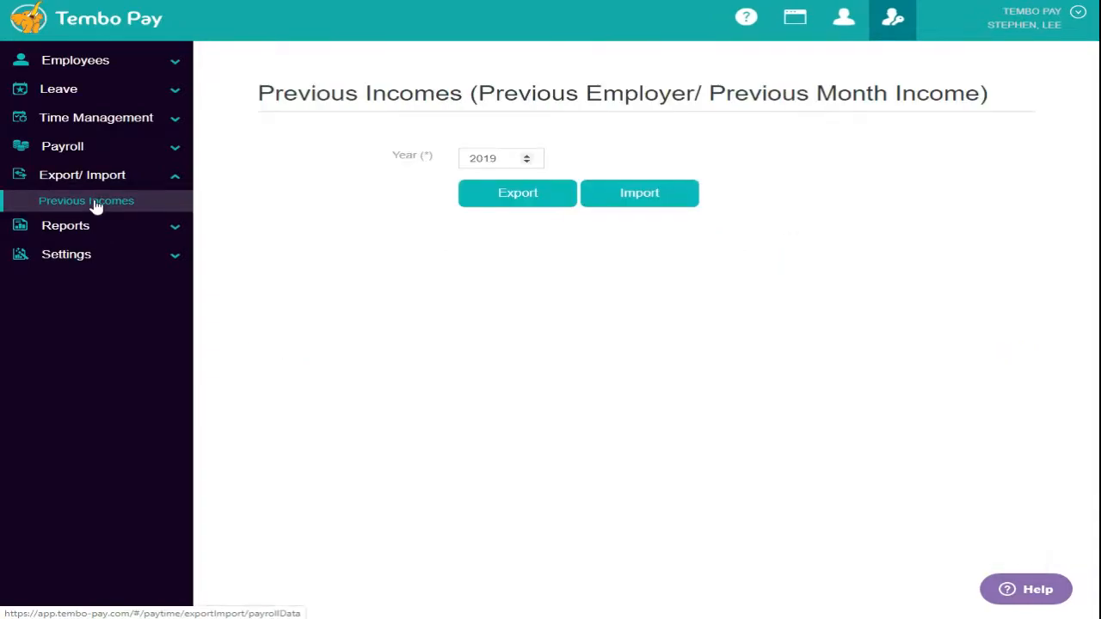
pyautogui.click(520, 202)
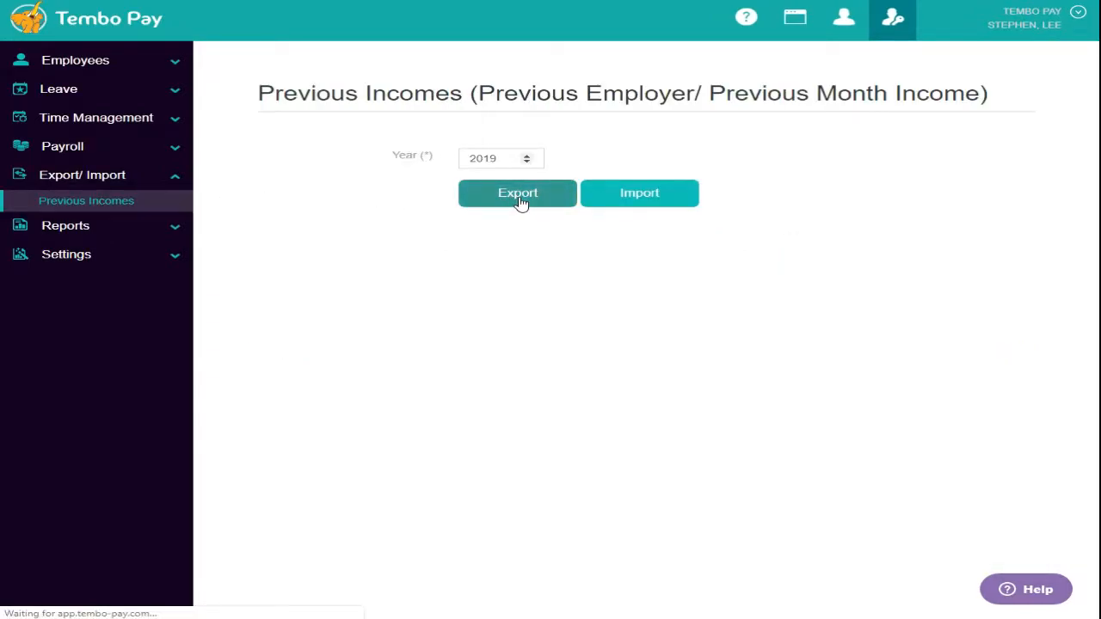
pyautogui.click(90, 605)
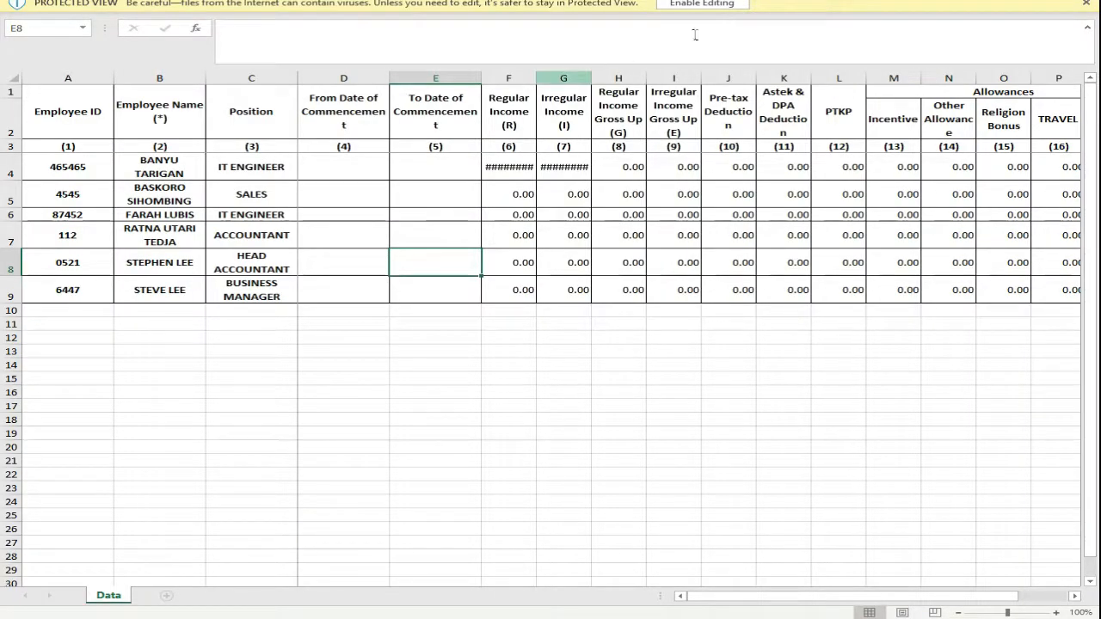
pyautogui.click(702, 4)
# - Widen columns F and G to check each employee's regular income
pyautogui.doubleClick(536, 123)
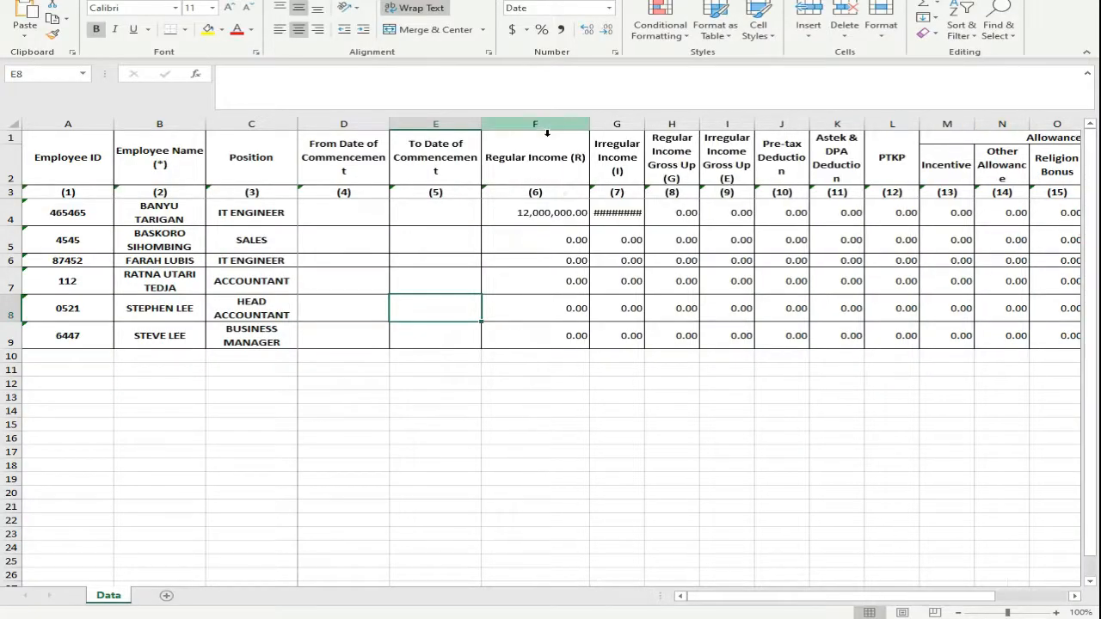
pyautogui.doubleClick(645, 124)
pyautogui.click(563, 222)
pyautogui.click(534, 411)
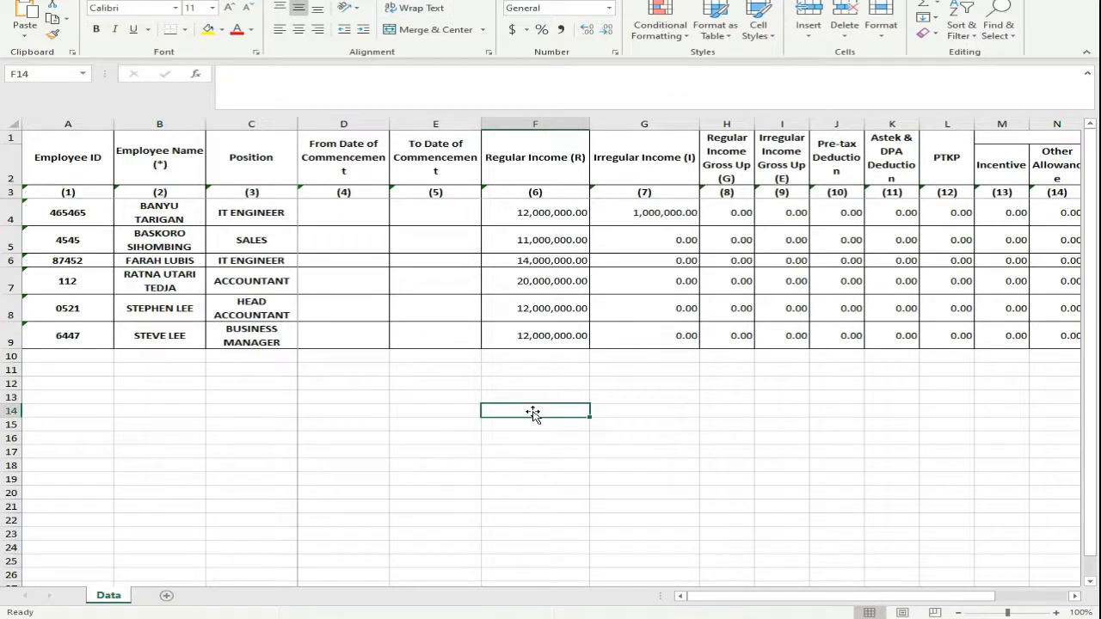
# - Import the edited previous-incomes workbook from Downloads back into Tembo Pay
pyautogui.hotkey('alt', 'Tab')
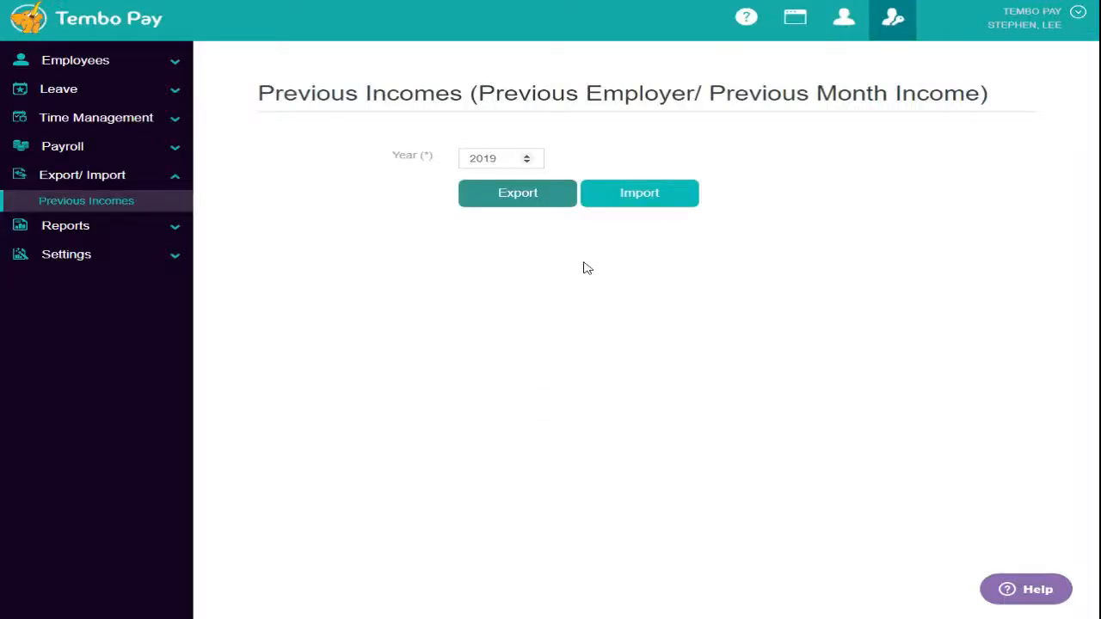
pyautogui.click(659, 204)
pyautogui.click(86, 73)
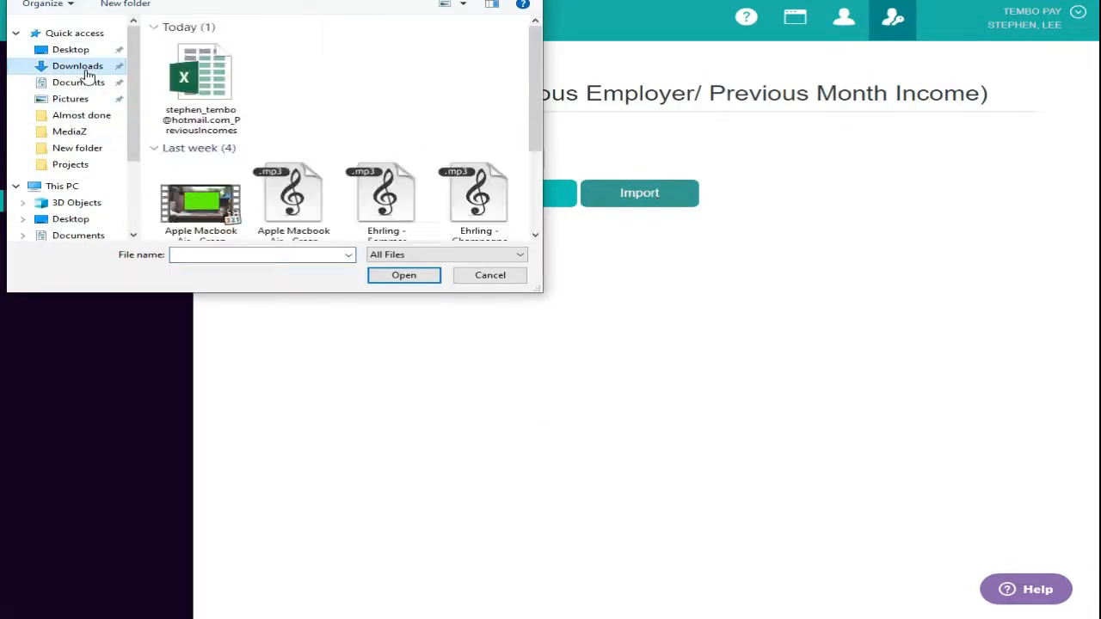
pyautogui.doubleClick(213, 69)
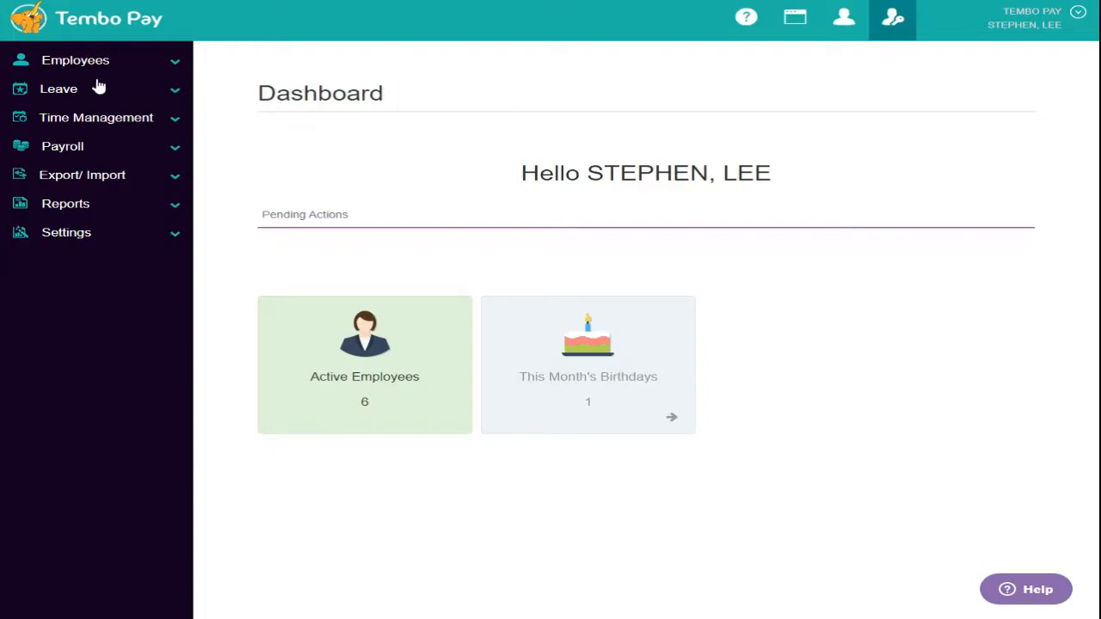
# - Save a one-day Sick Leave on 10-08-2019 for the sales employee with reason 'FLUE', then check its status
pyautogui.click(69, 90)
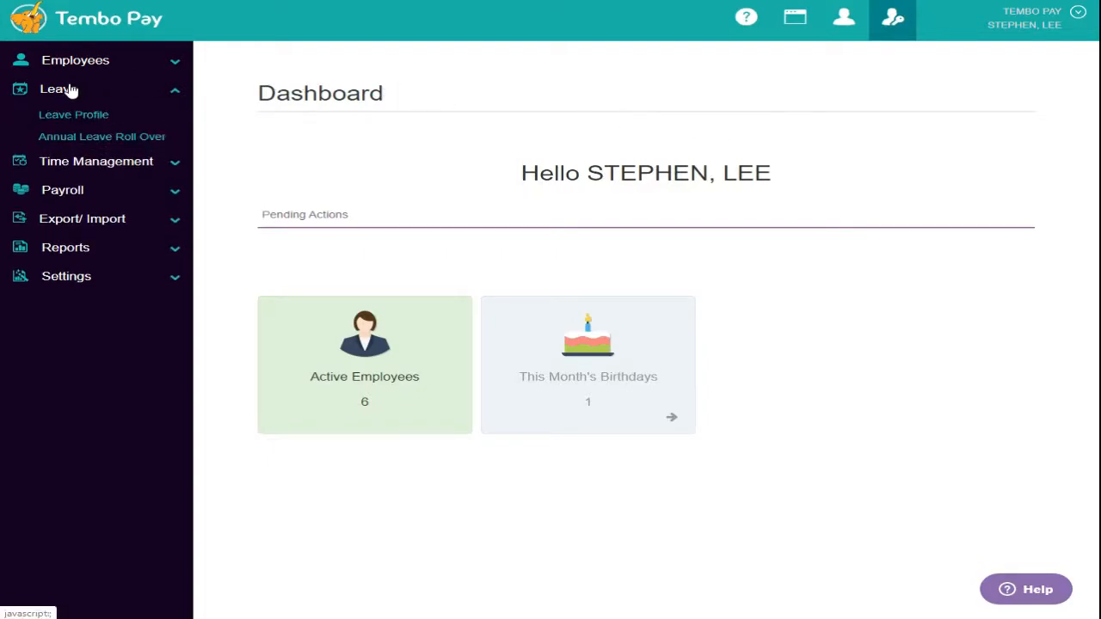
pyautogui.click(101, 117)
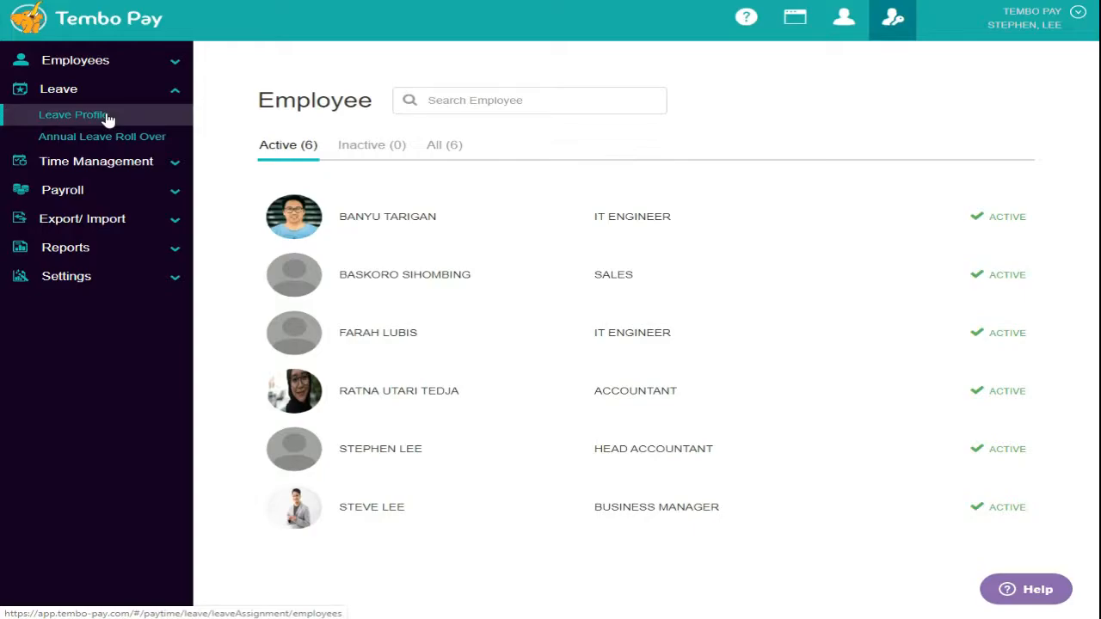
pyautogui.click(391, 282)
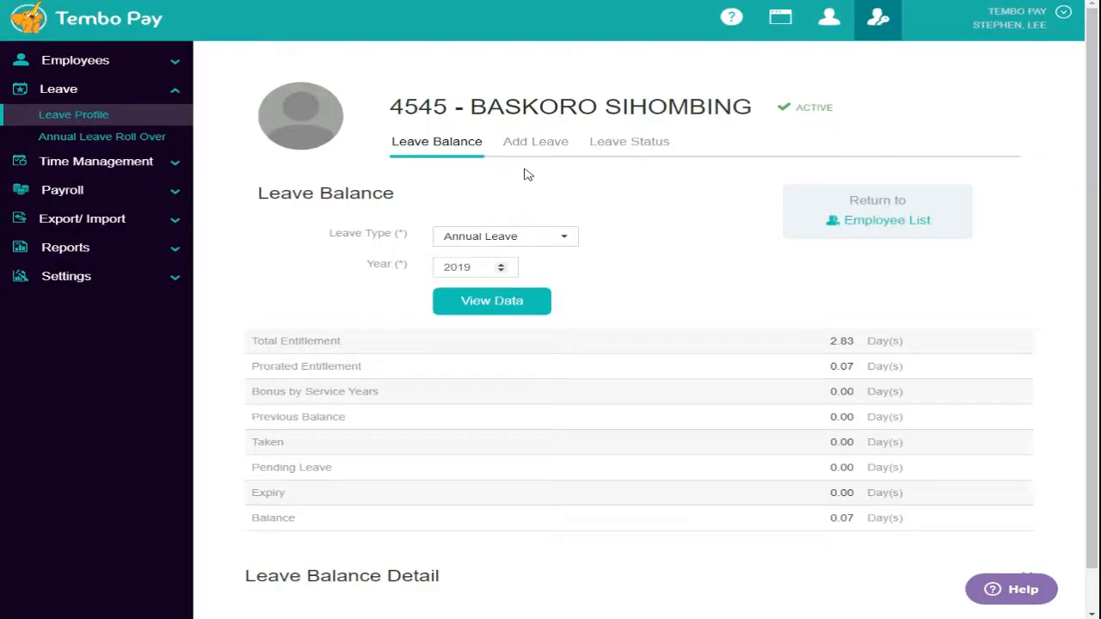
pyautogui.click(542, 154)
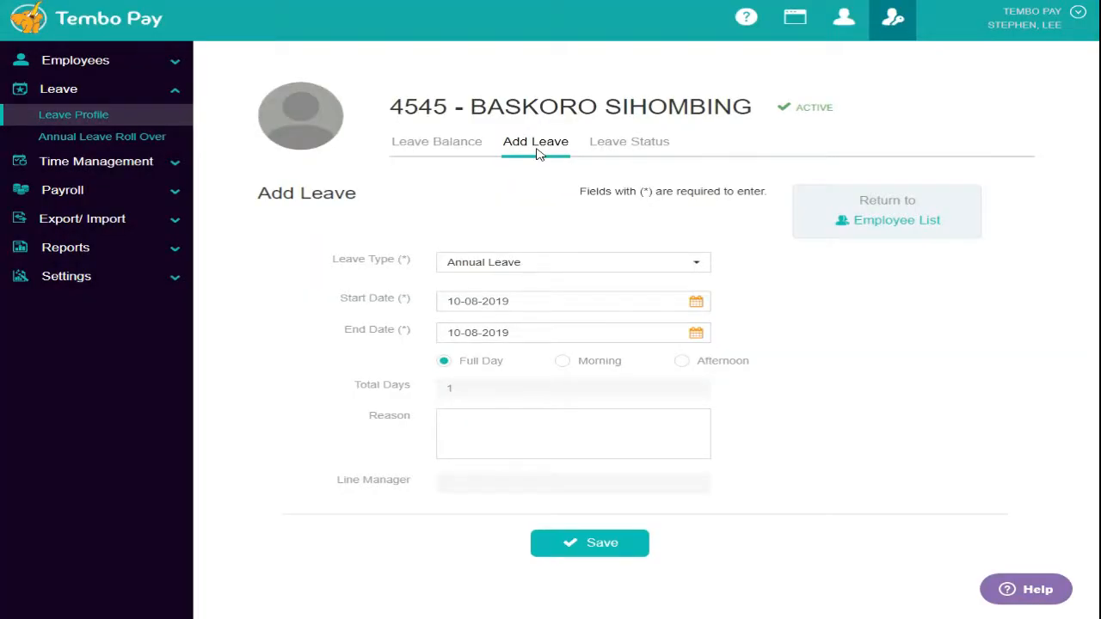
pyautogui.click(625, 270)
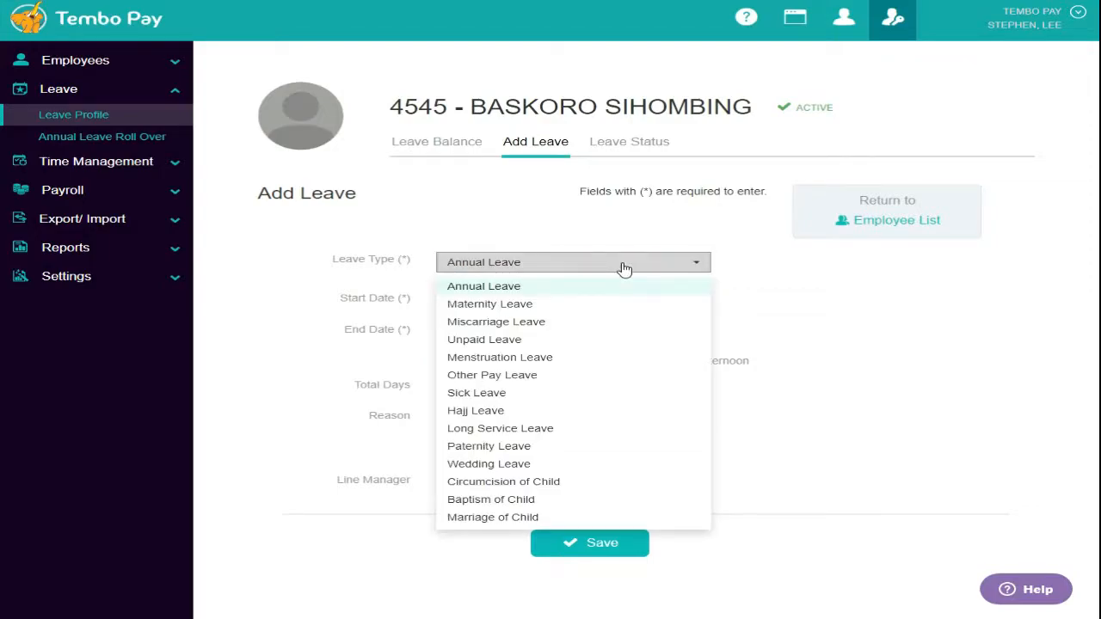
pyautogui.click(480, 394)
pyautogui.click(527, 433)
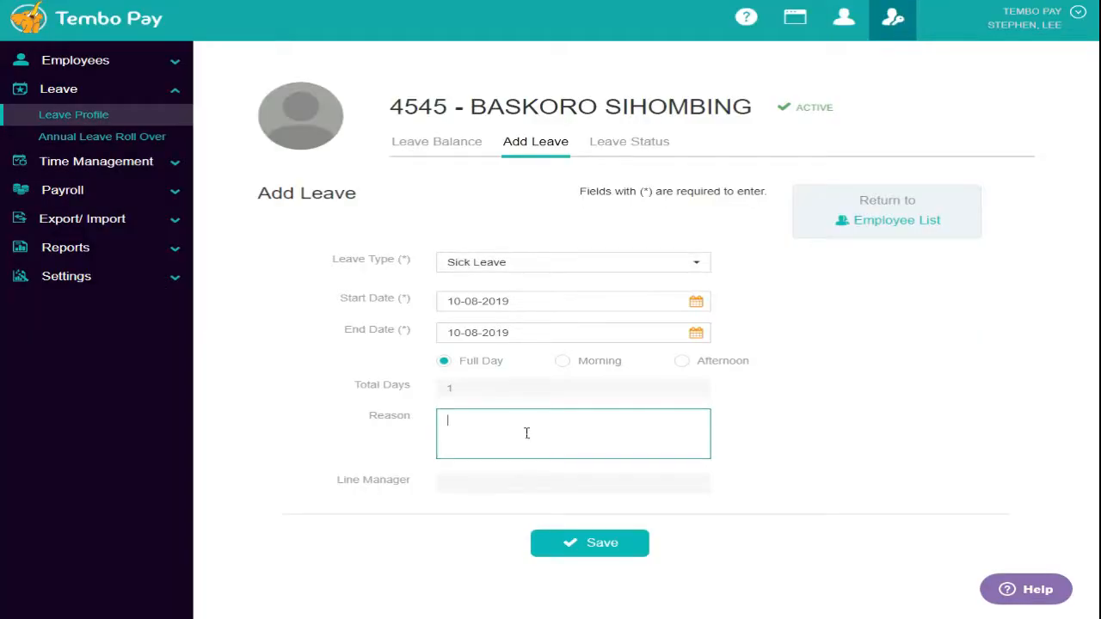
pyautogui.write('FLUE')
pyautogui.click(619, 549)
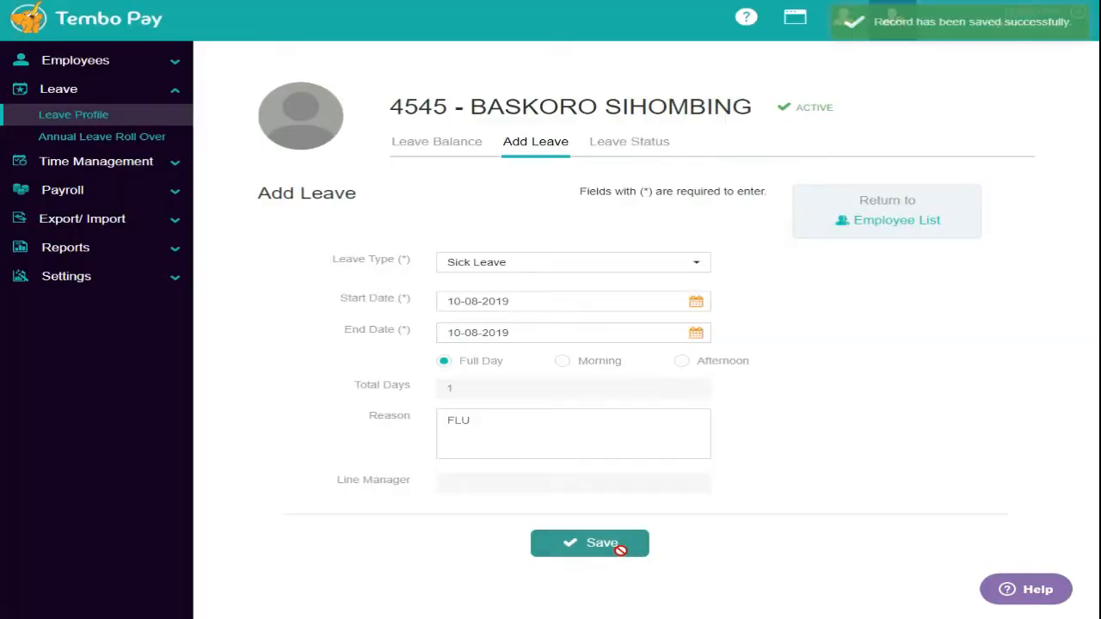
pyautogui.click(642, 144)
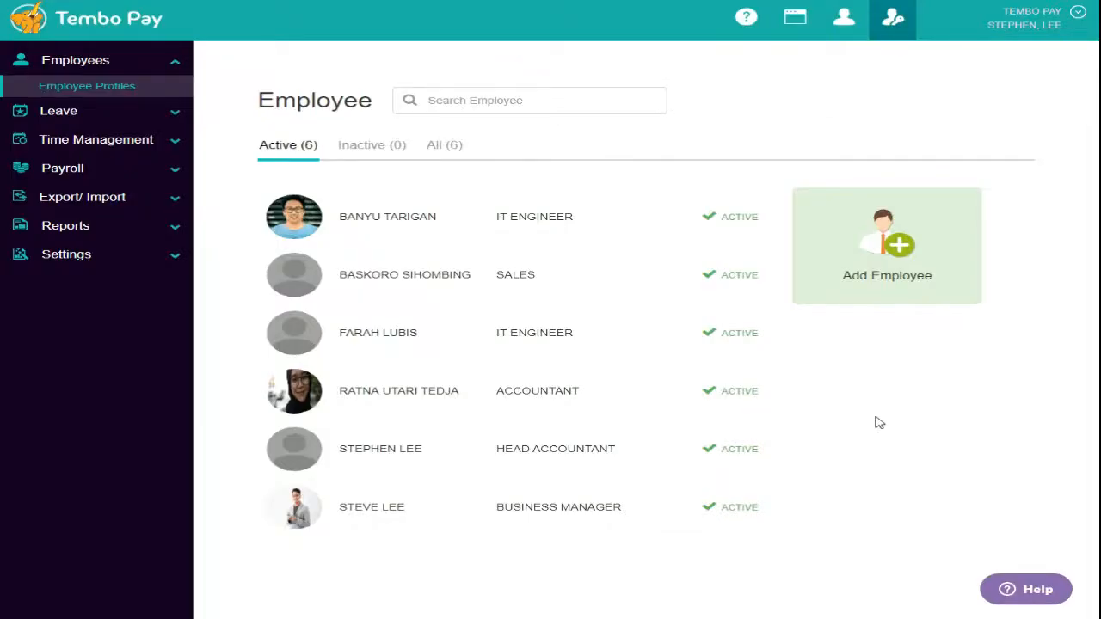
# - Open the accountant's 07–13 Oct time-sheet and enter 08:00 working hours for the weekdays
pyautogui.click(65, 141)
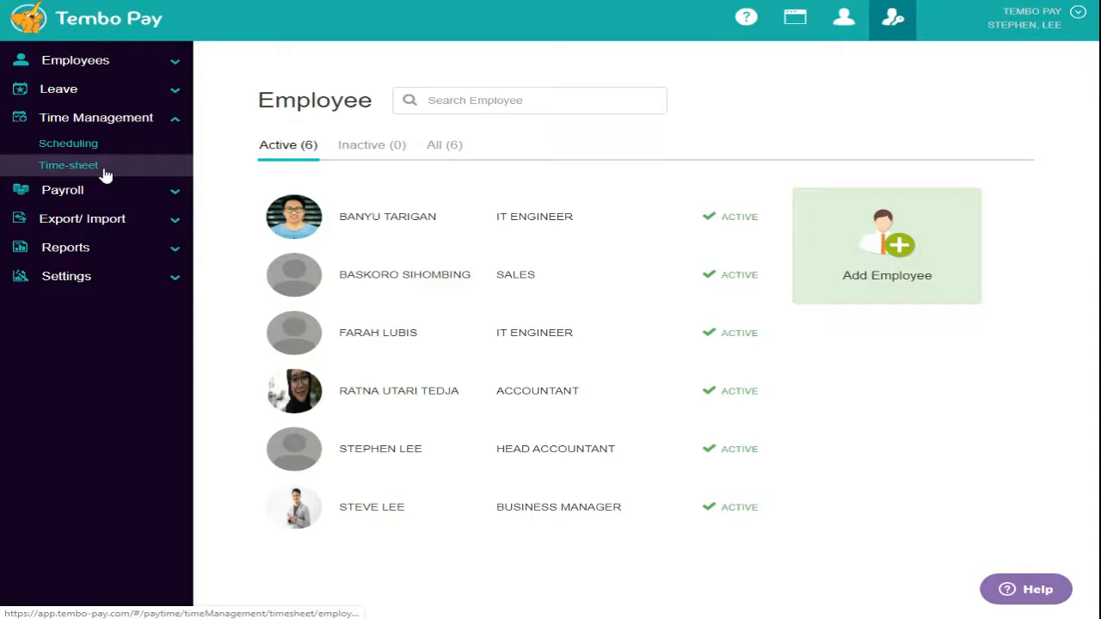
pyautogui.click(102, 172)
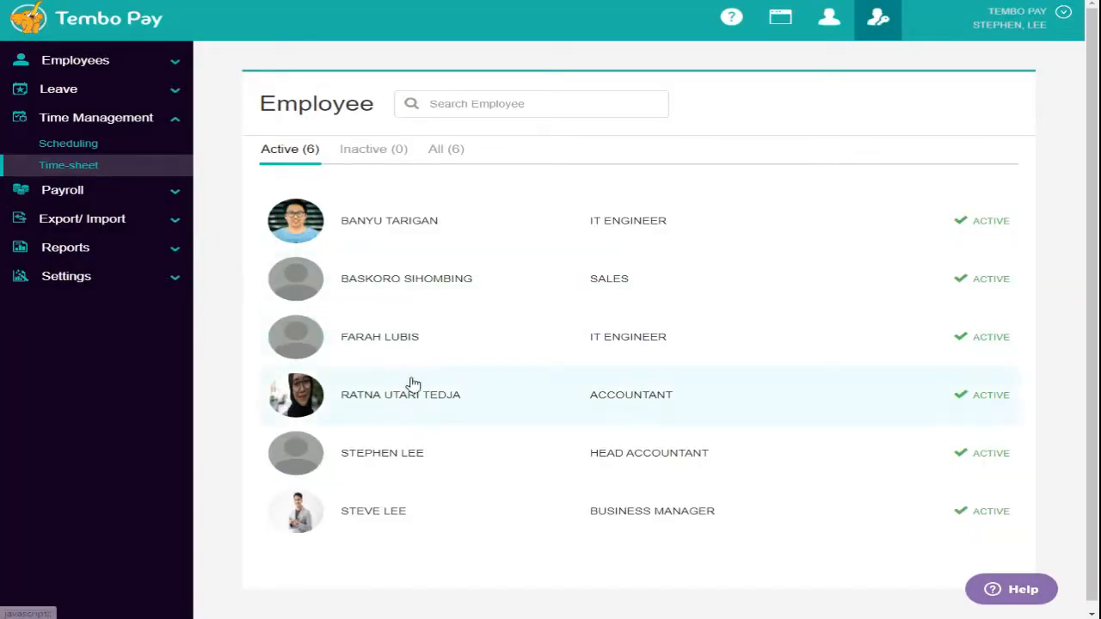
pyautogui.click(440, 399)
pyautogui.click(427, 362)
pyautogui.write('08:00')
pyautogui.press('Tab')
pyautogui.write('08')
pyautogui.press('Tab')
pyautogui.write('08')
pyautogui.press('Tab')
pyautogui.write('08')
pyautogui.press('Tab')
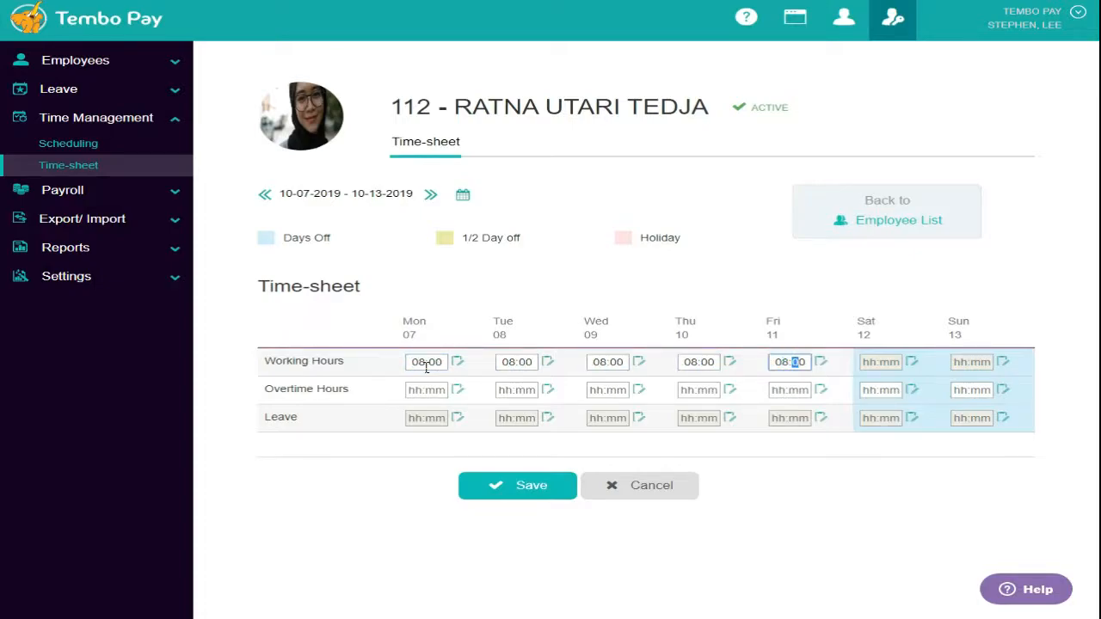
# - Enter 01:00 overtime hours at the start of the week
pyautogui.press('Tab')
pyautogui.write('01')
pyautogui.press('Tab')
pyautogui.write('01')
pyautogui.press('Tab')
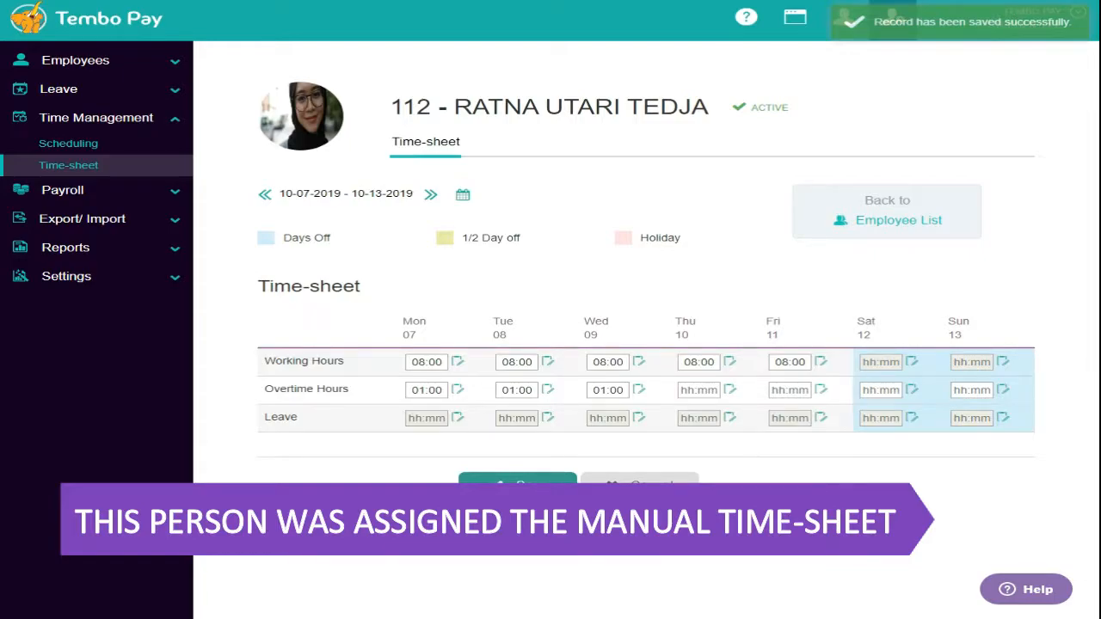
# - Assign the IT 08:00-17:00 shift to the business manager and second IT engineer for Mon–Fri, 07–11 Oct
pyautogui.click(91, 145)
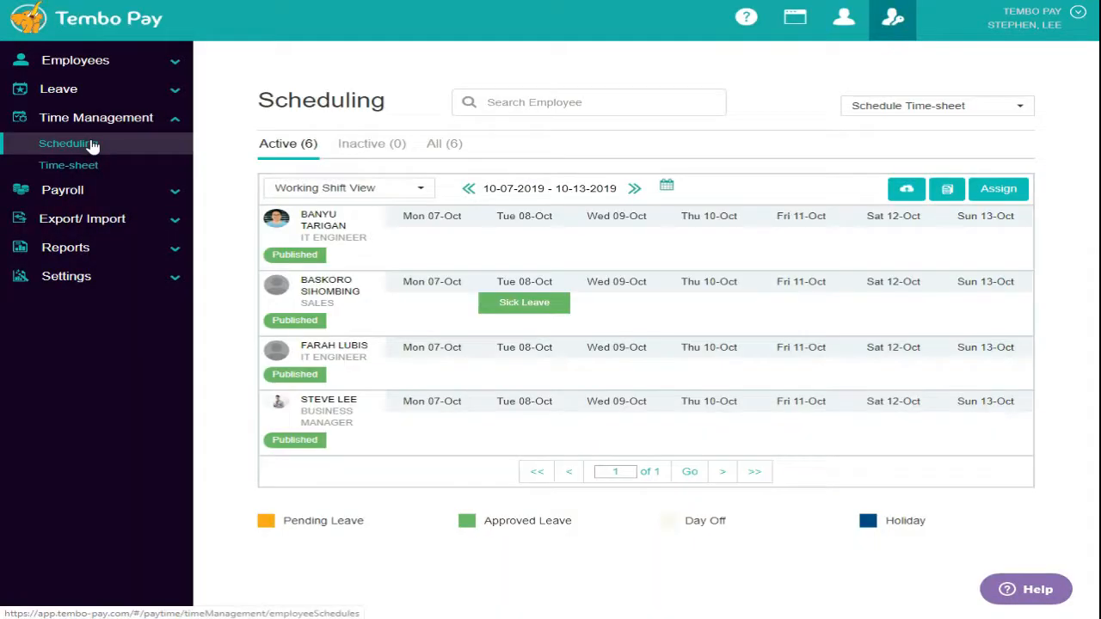
pyautogui.click(405, 407)
pyautogui.click(496, 408)
pyautogui.click(590, 408)
pyautogui.click(684, 406)
pyautogui.click(780, 406)
pyautogui.click(770, 370)
pyautogui.click(677, 349)
pyautogui.click(585, 349)
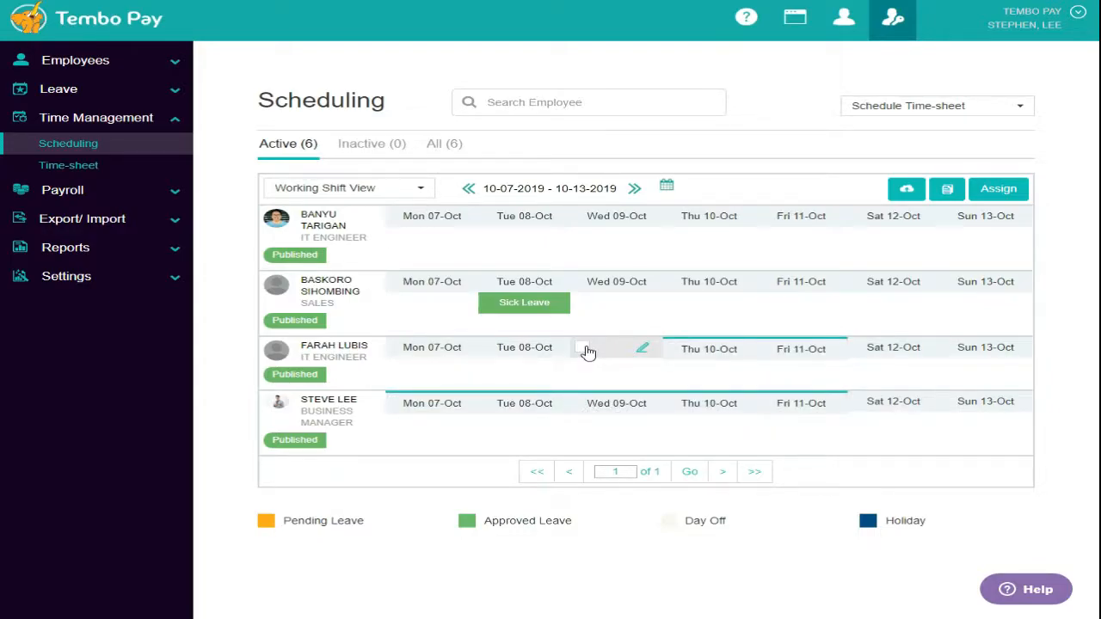
pyautogui.click(492, 349)
pyautogui.click(408, 351)
pyautogui.click(998, 190)
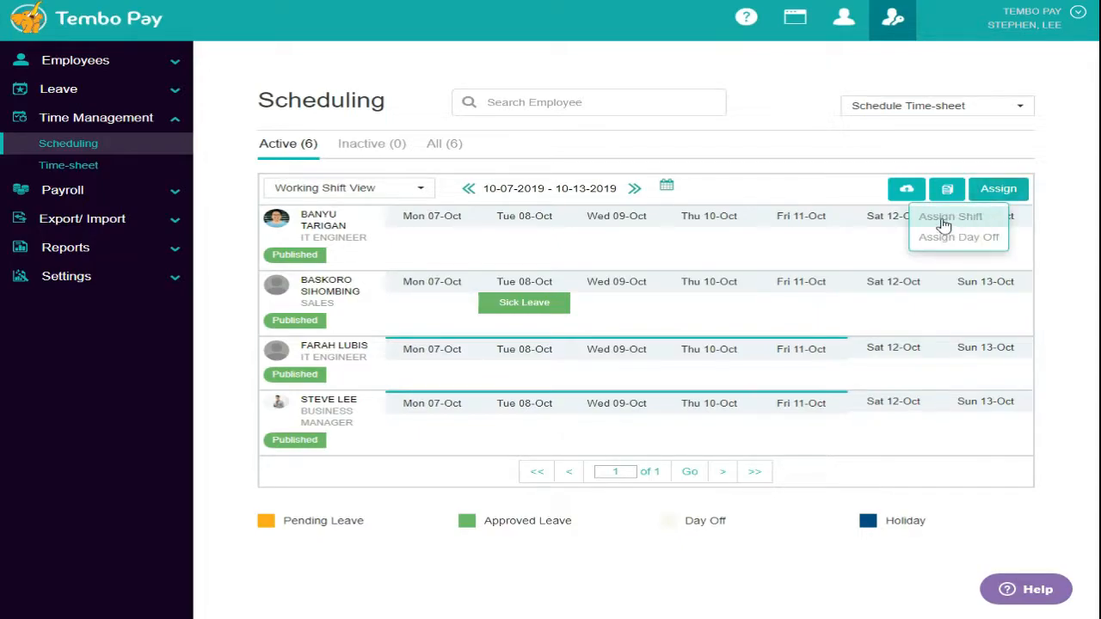
pyautogui.click(946, 216)
pyautogui.click(780, 320)
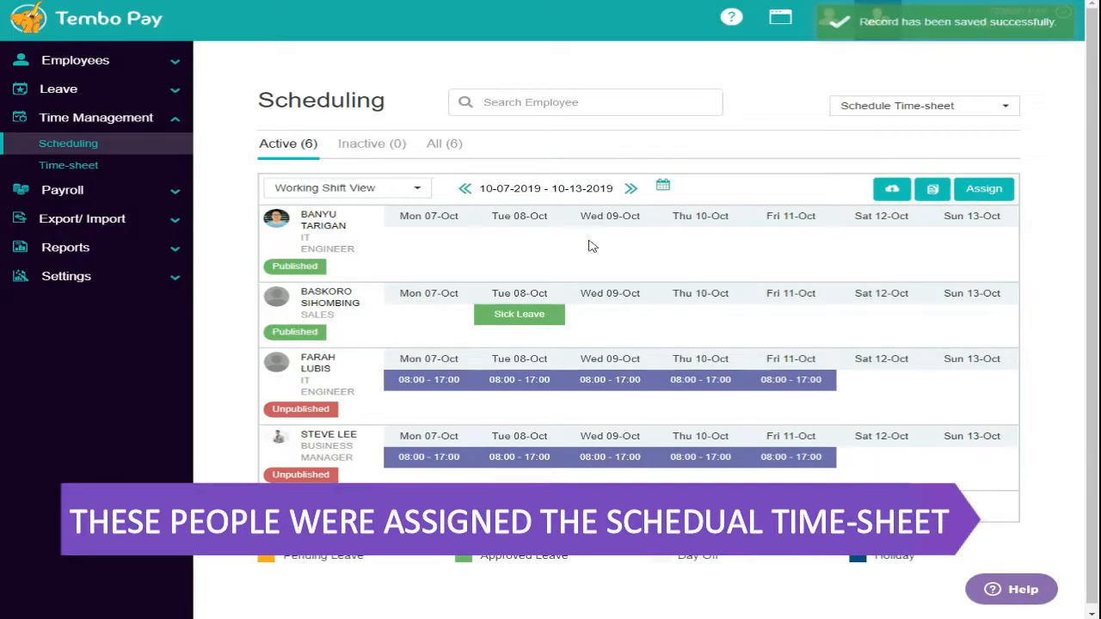
# - Assign shifts to the first IT engineer (Mon–Fri) and sales employee (Mon, Wed–Fri), then publish and notify
pyautogui.click(402, 220)
pyautogui.click(503, 220)
pyautogui.click(594, 220)
pyautogui.click(675, 222)
pyautogui.click(763, 221)
pyautogui.click(769, 298)
pyautogui.click(669, 301)
pyautogui.click(578, 296)
pyautogui.click(400, 293)
pyautogui.click(983, 192)
pyautogui.click(947, 218)
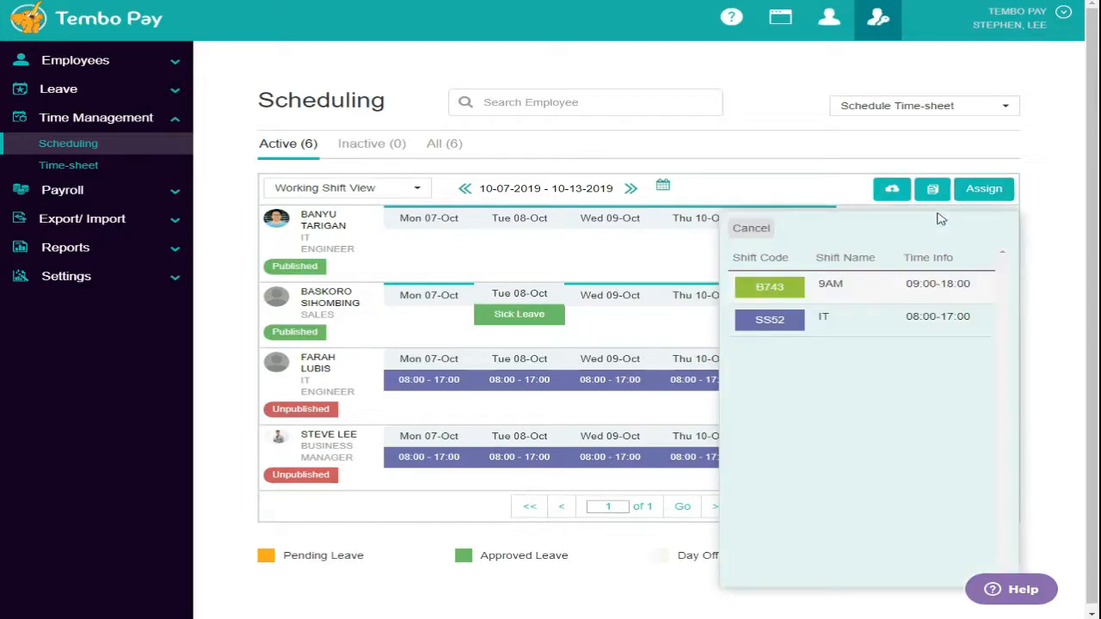
pyautogui.click(775, 287)
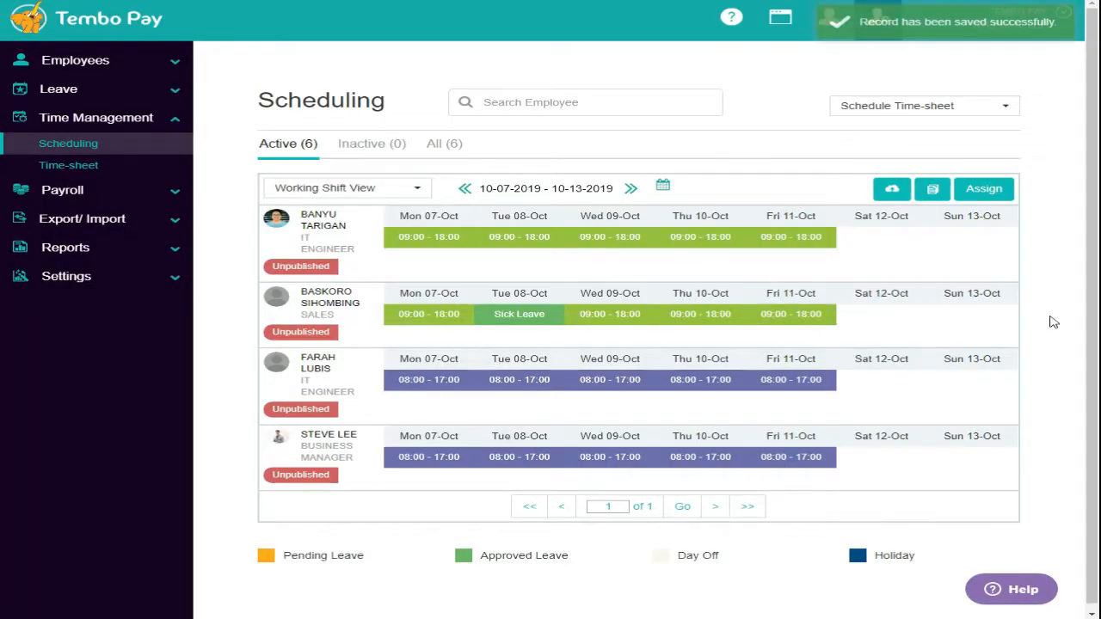
pyautogui.click(892, 189)
pyautogui.click(893, 237)
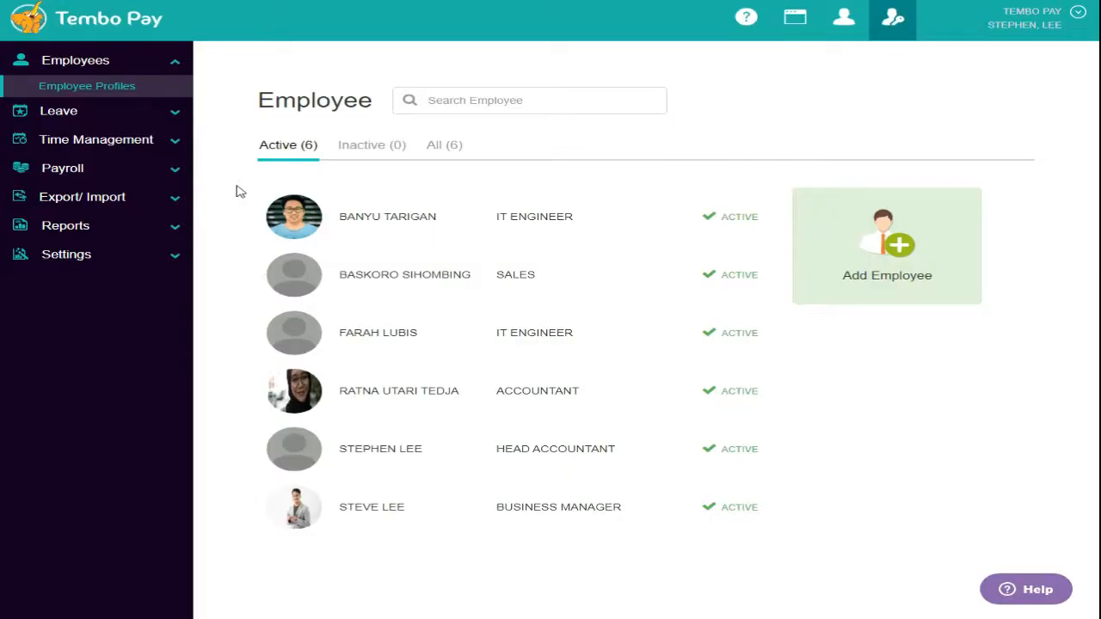
# - Open the first employee's allowances and deductions under Payroll
pyautogui.click(81, 169)
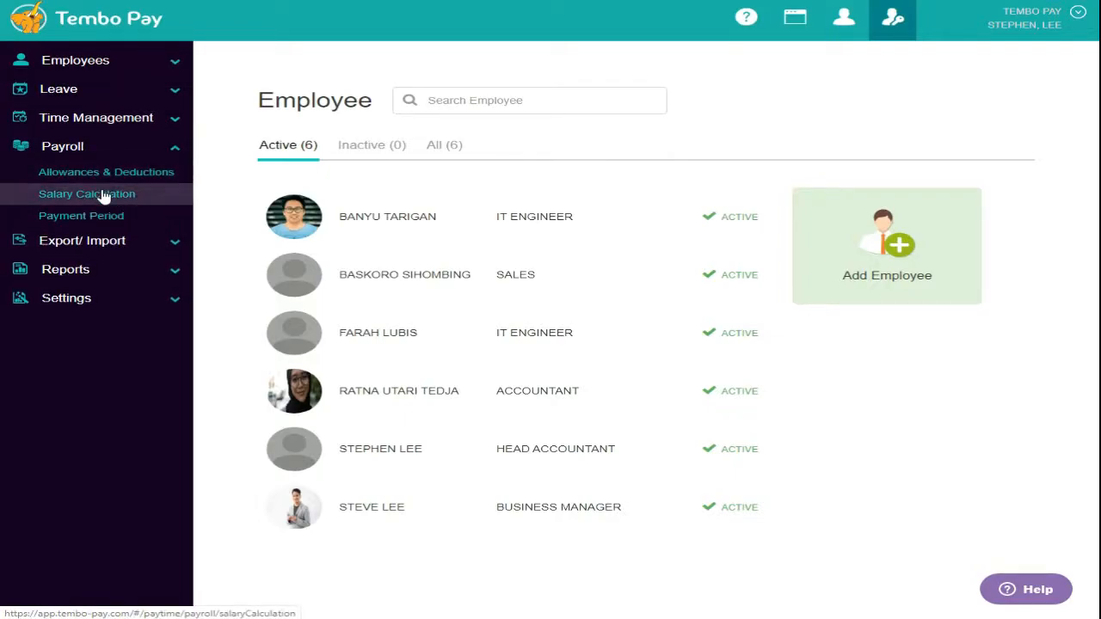
pyautogui.click(103, 215)
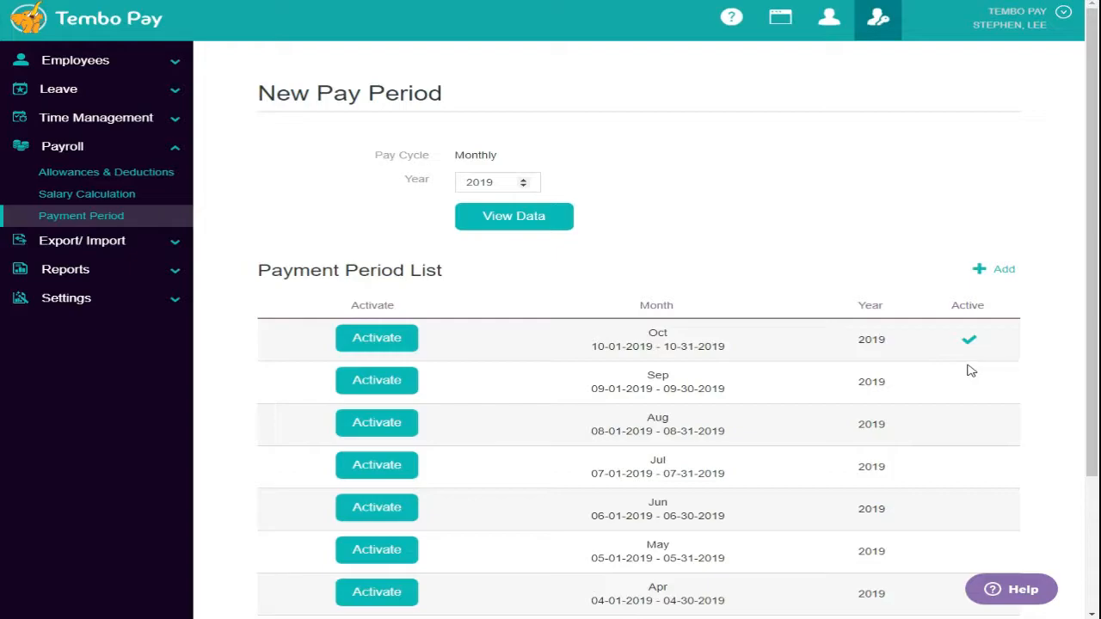
pyautogui.click(123, 174)
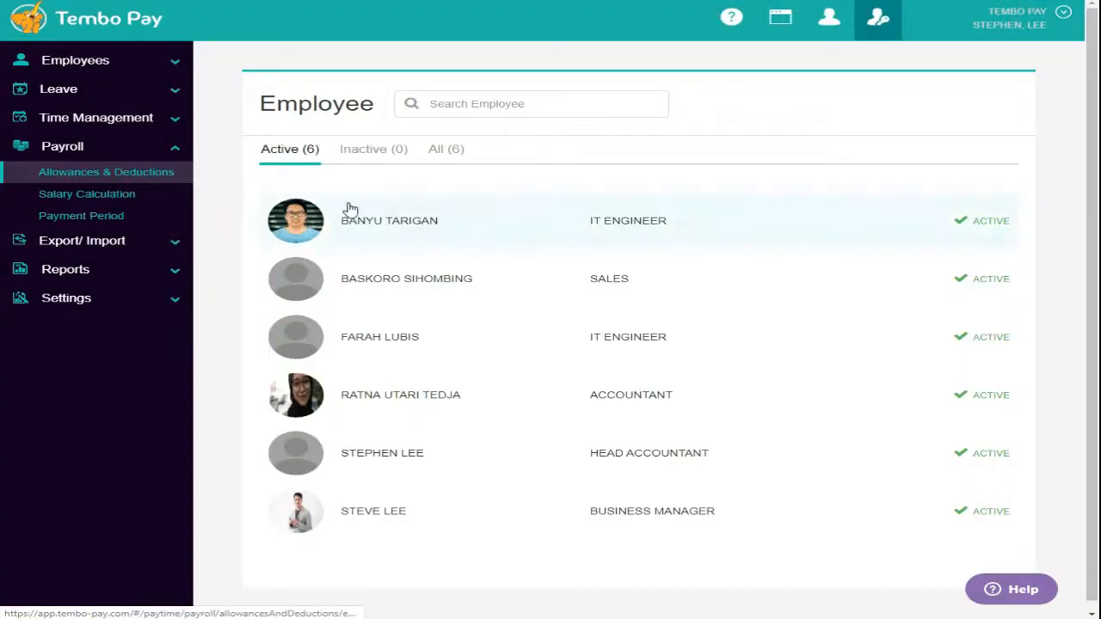
pyautogui.click(431, 226)
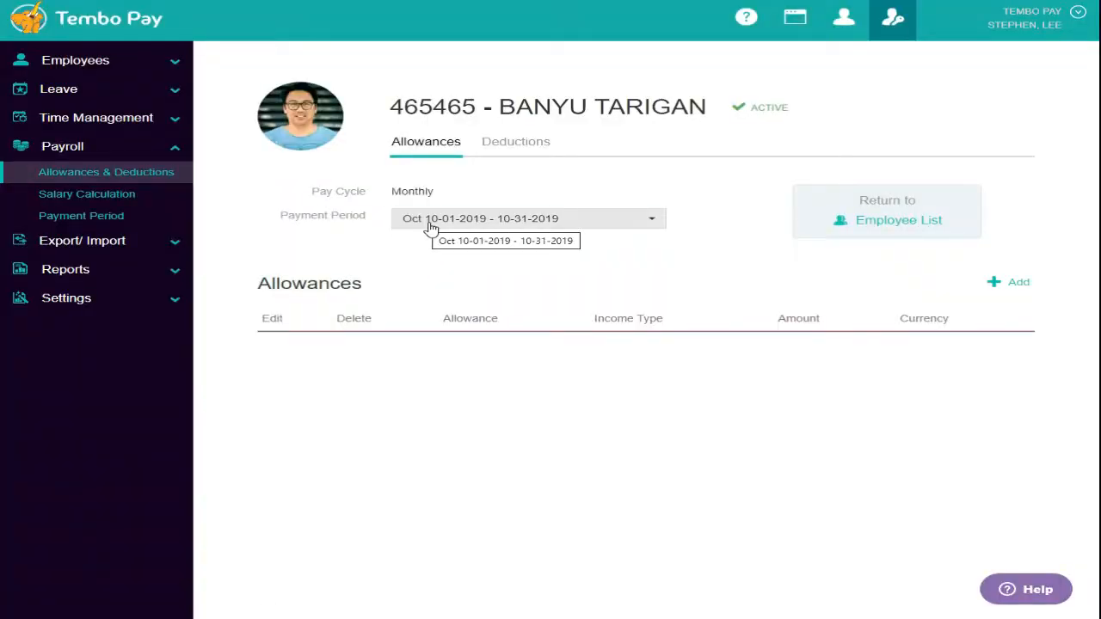
# - Add a 1,000,000 IDR Incentive allowance with no end date and remark PRODUCT INCENTIVE
pyautogui.click(1008, 284)
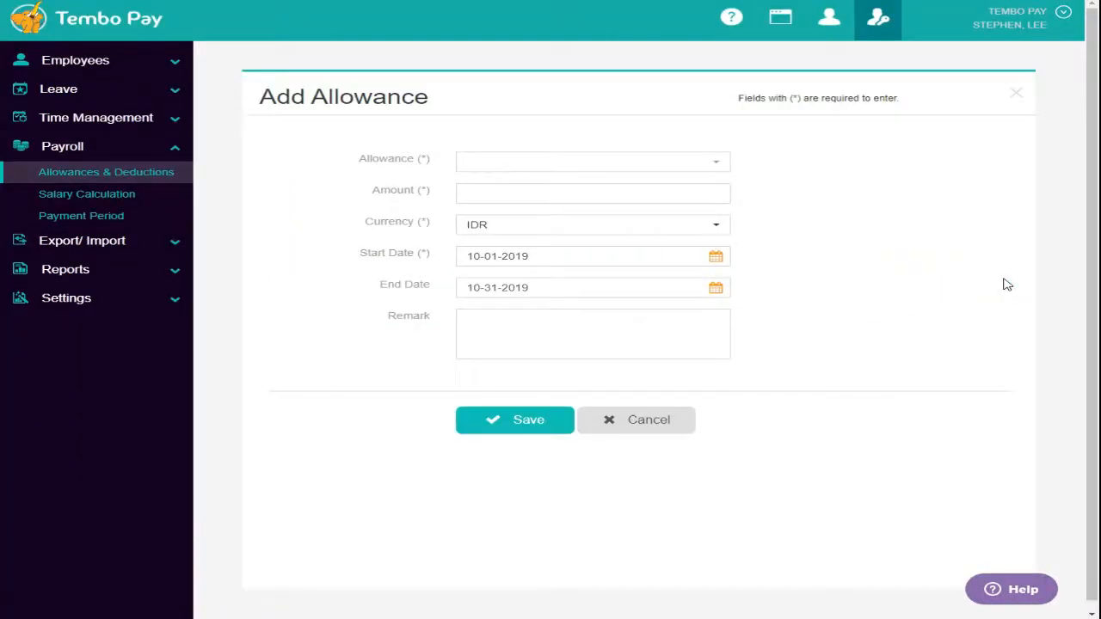
pyautogui.click(639, 169)
pyautogui.click(518, 206)
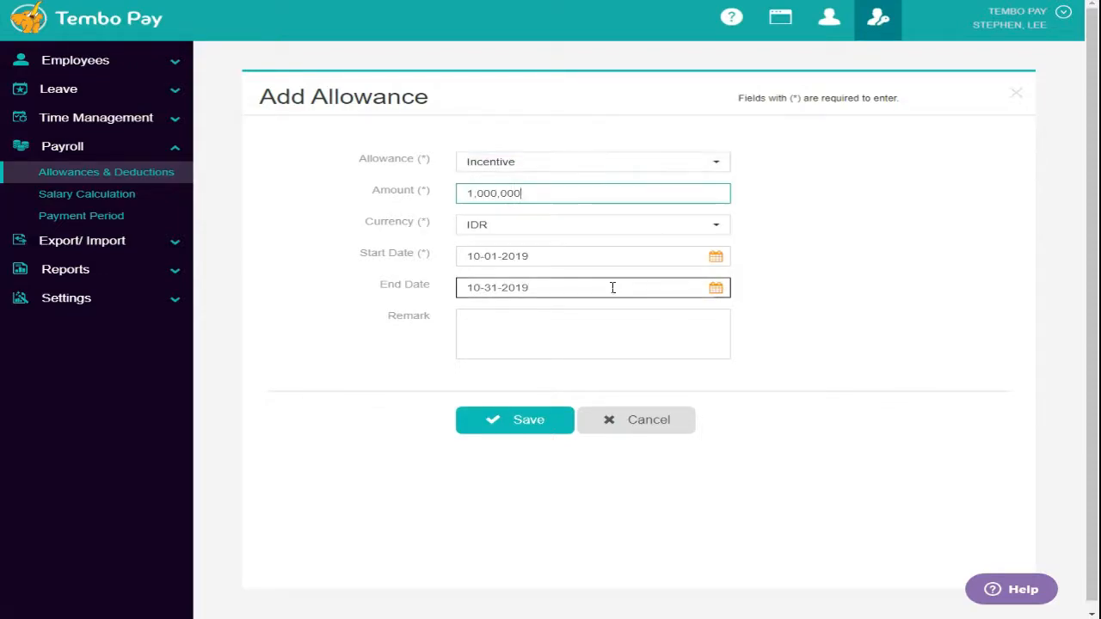
pyautogui.moveTo(612, 287); pyautogui.dragTo(420, 305)
pyautogui.press('BackSpace')
pyautogui.click(537, 337)
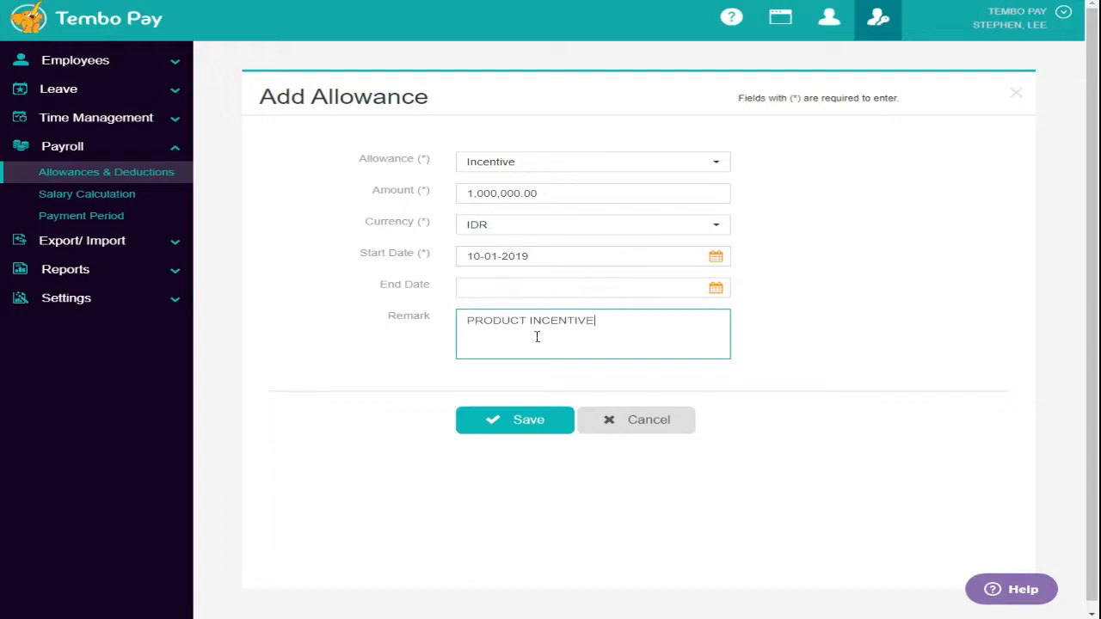
pyautogui.click(546, 431)
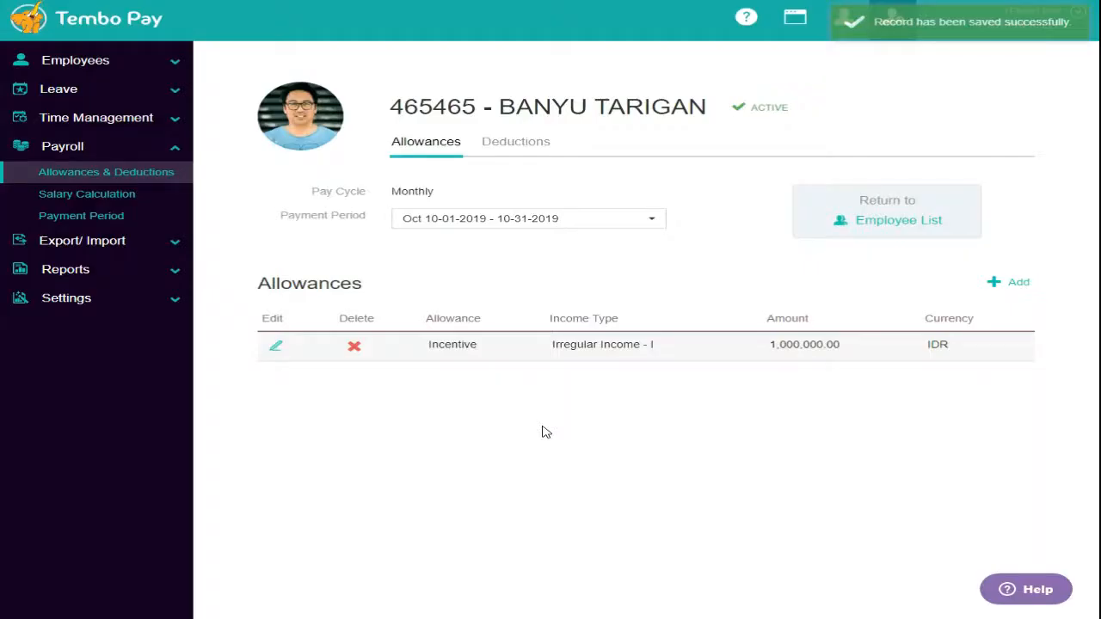
pyautogui.click(86, 196)
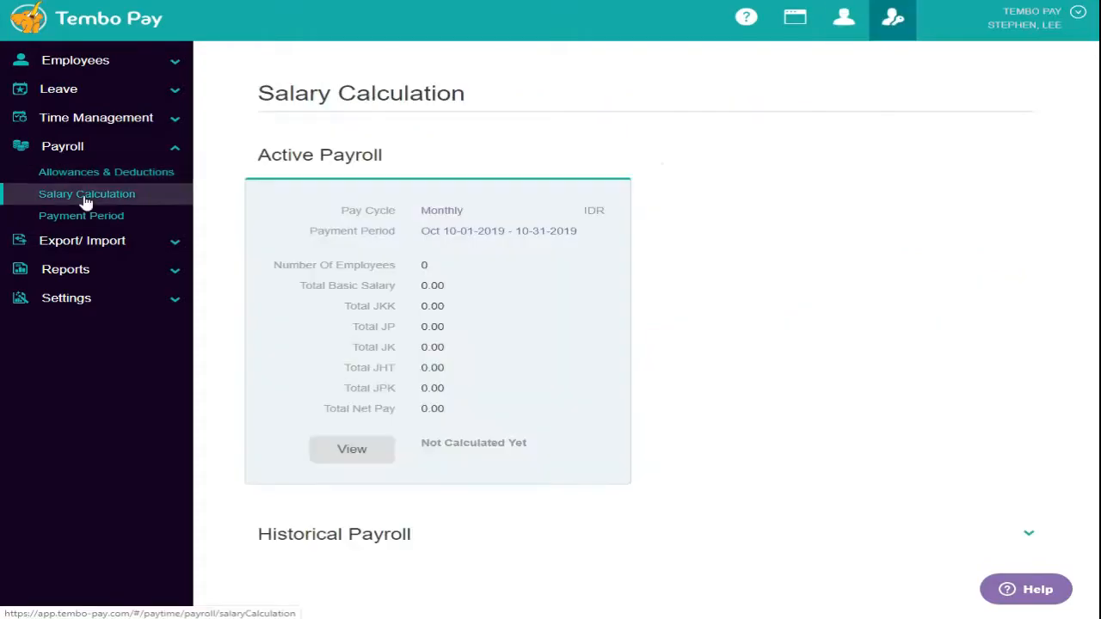
# - Calculate salaries for the October 2019 payroll run and review the results
pyautogui.click(372, 461)
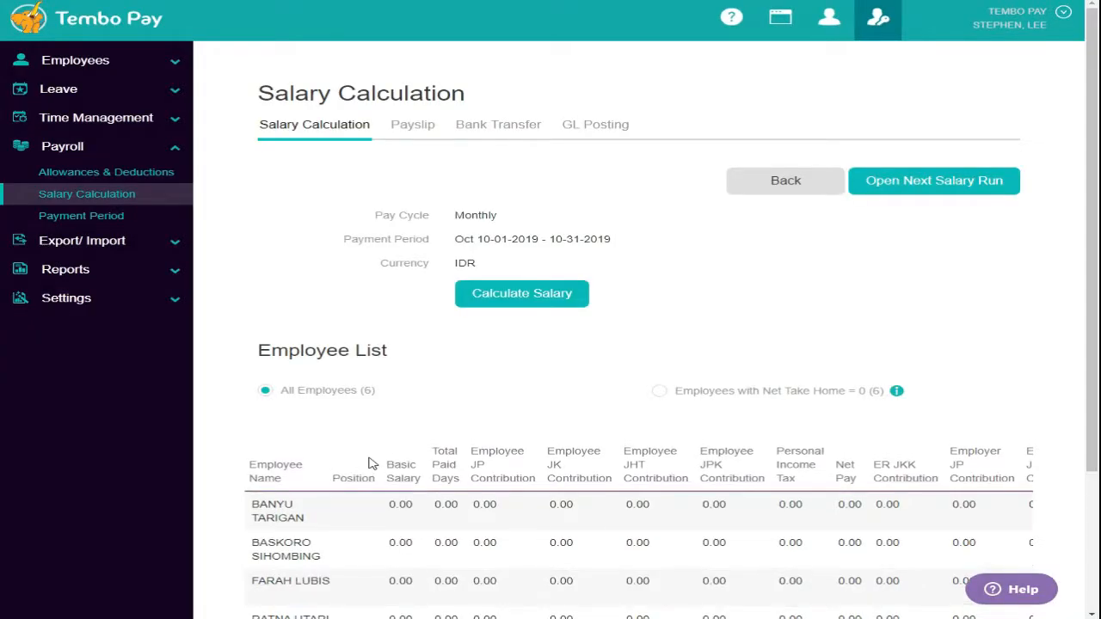
pyautogui.click(540, 301)
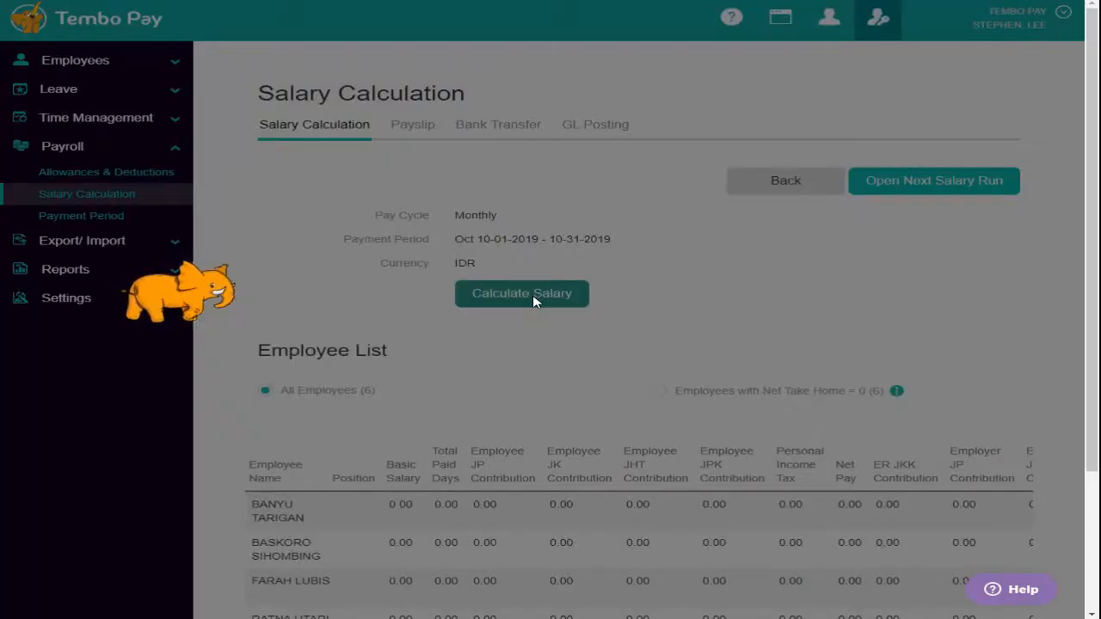
pyautogui.scroll(-2, 637, 370)
pyautogui.moveTo(613, 544); pyautogui.dragTo(607, 566)
pyautogui.scroll(1, 625, 344)
pyautogui.scroll(2, 624, 344)
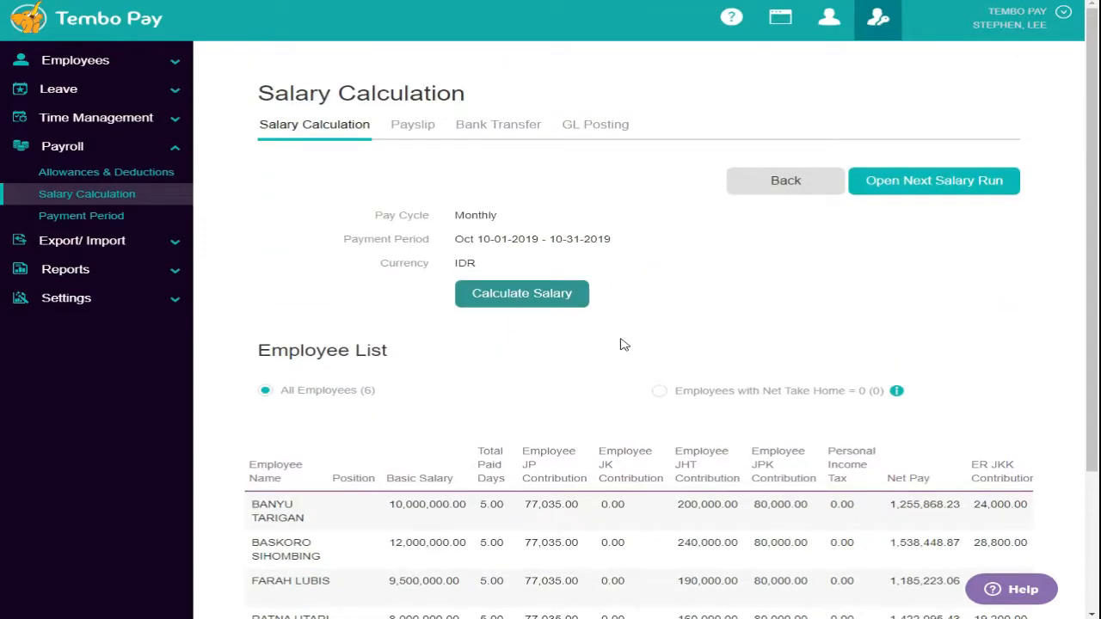
# - Export the bank transfer file to Excel, open it, and show the payslips
pyautogui.click(513, 131)
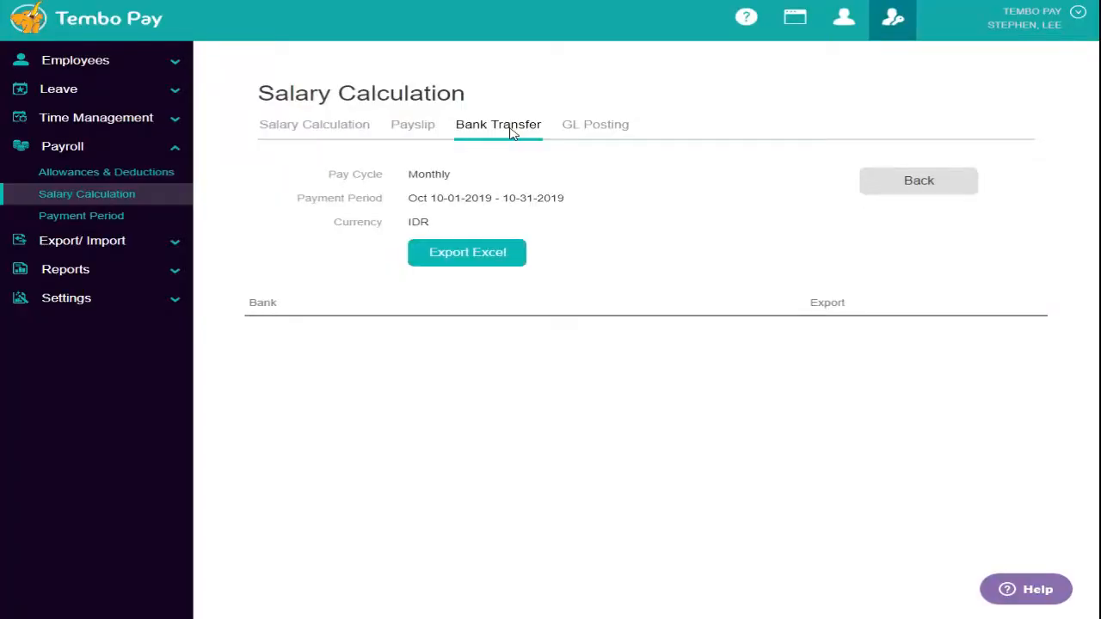
pyautogui.click(493, 255)
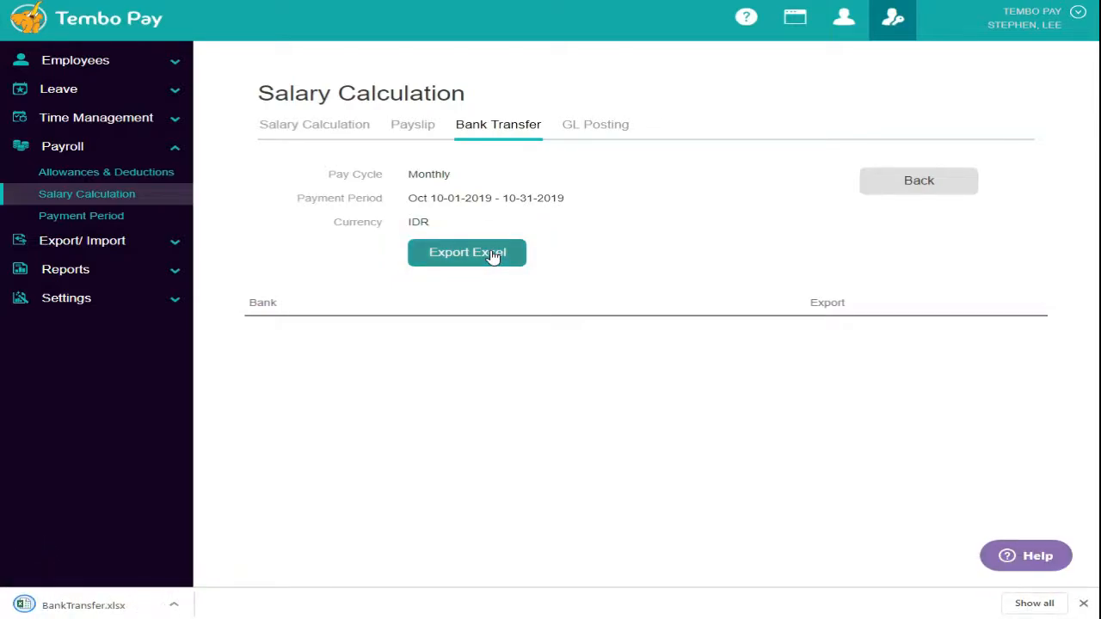
pyautogui.click(121, 604)
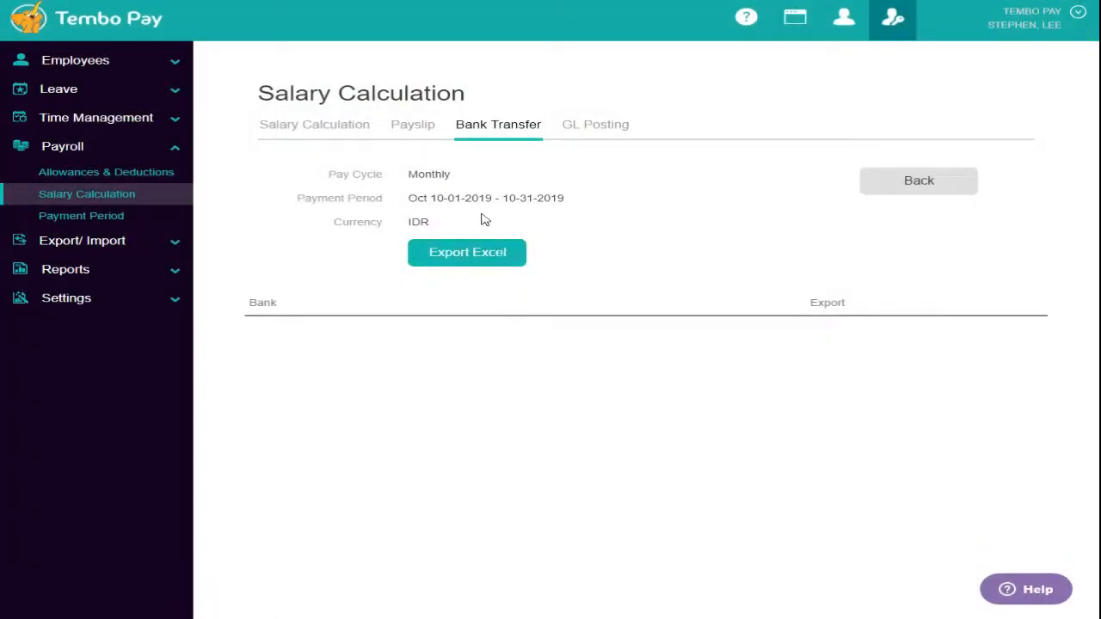
pyautogui.click(422, 130)
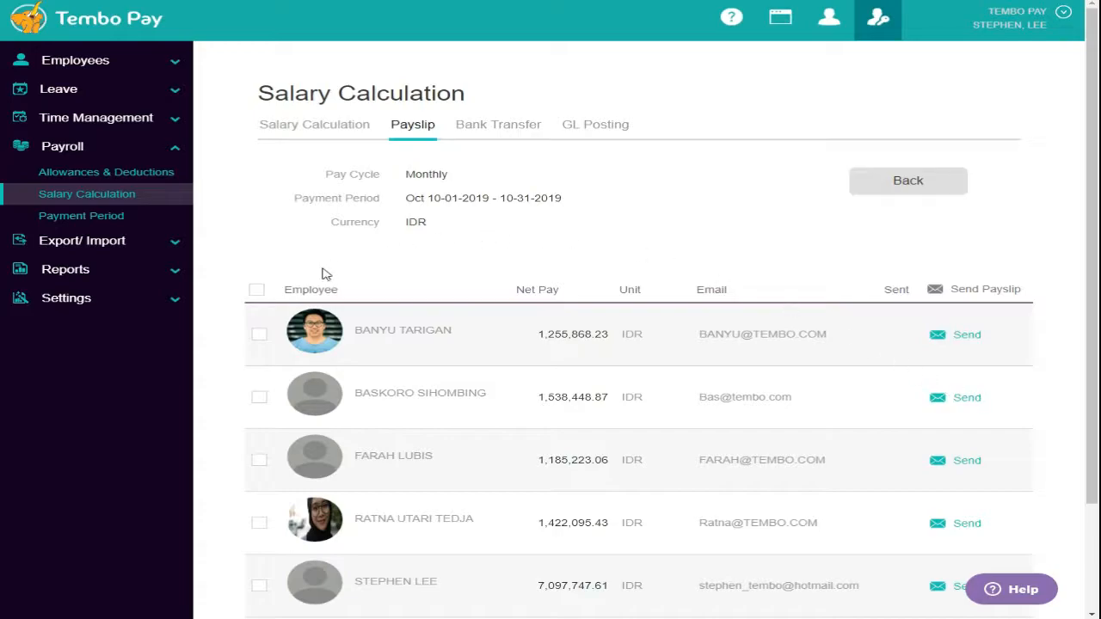
# - Select all payslips, then review the October 1721-I tax report and GL posting export
pyautogui.click(257, 290)
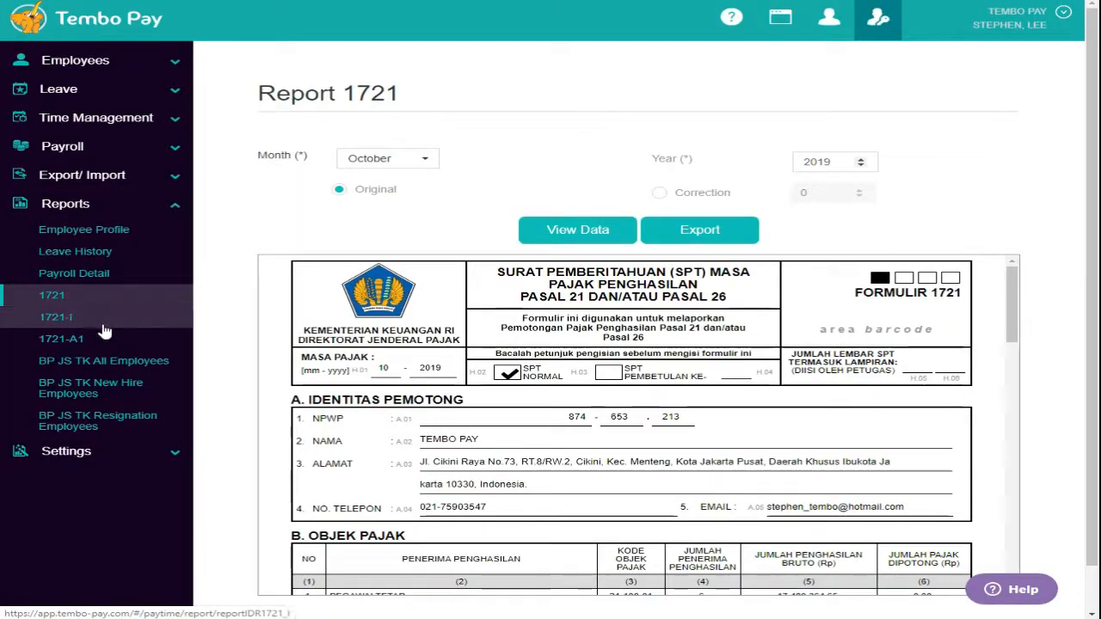
pyautogui.click(101, 320)
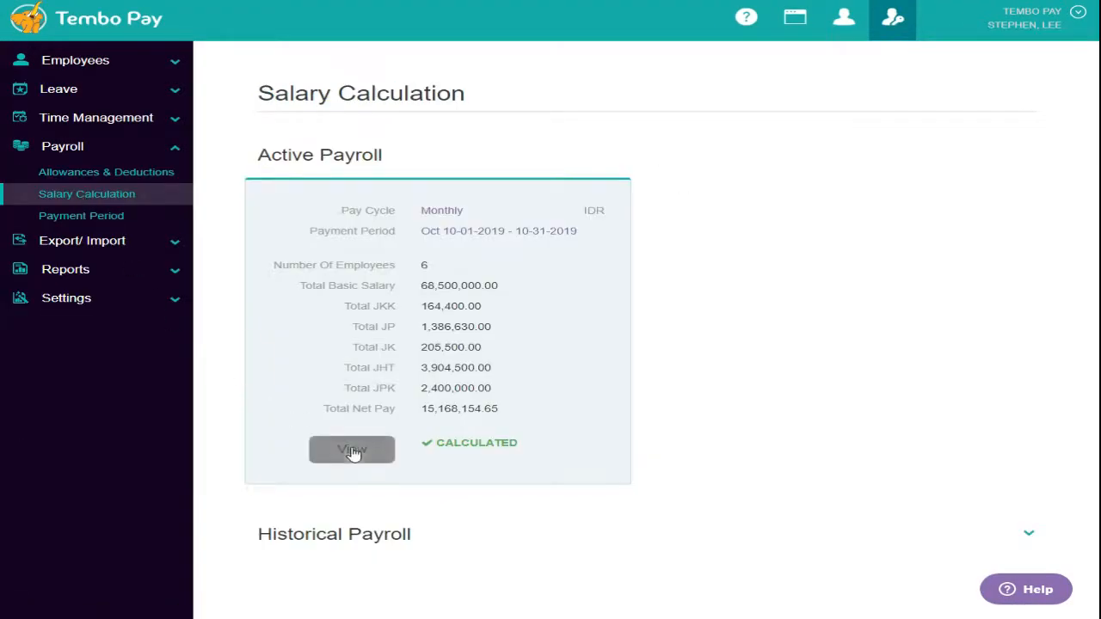
pyautogui.click(350, 452)
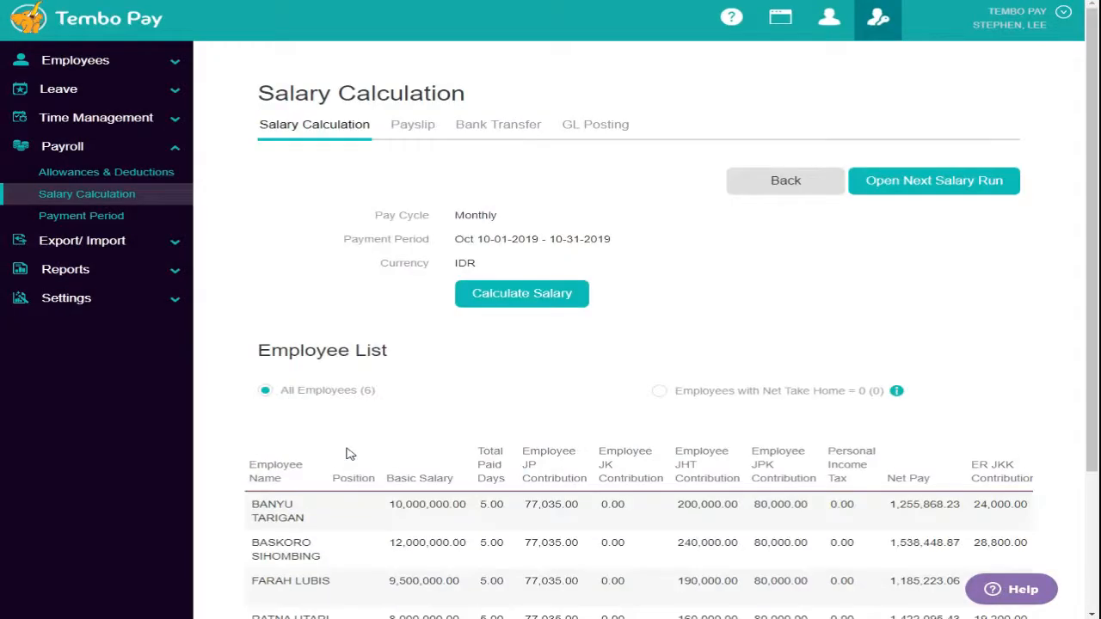
pyautogui.click(616, 130)
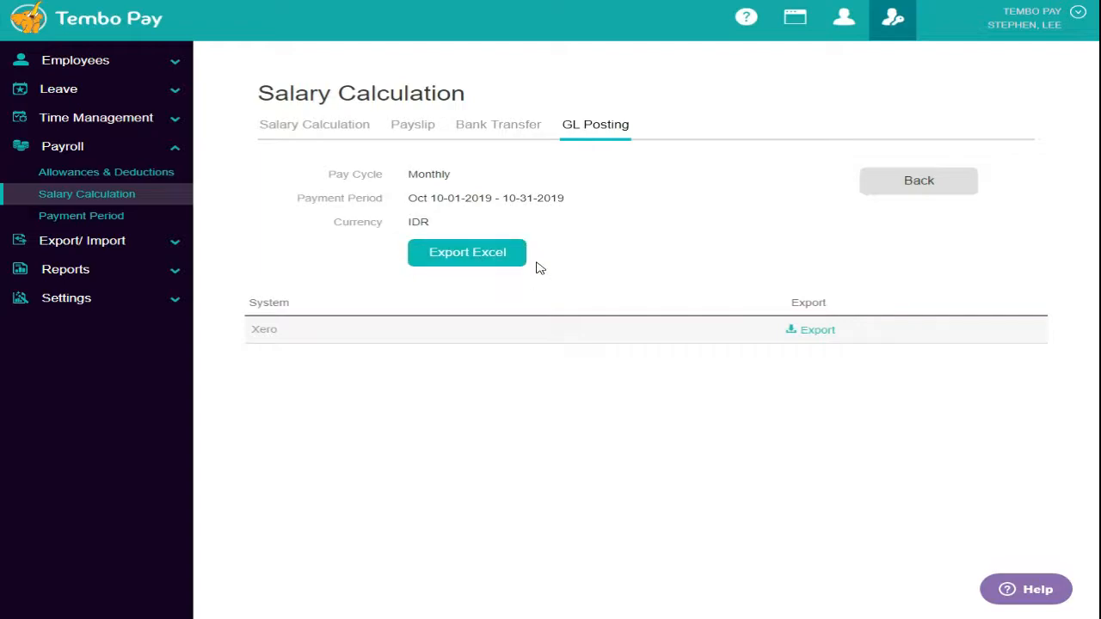
pyautogui.click(314, 127)
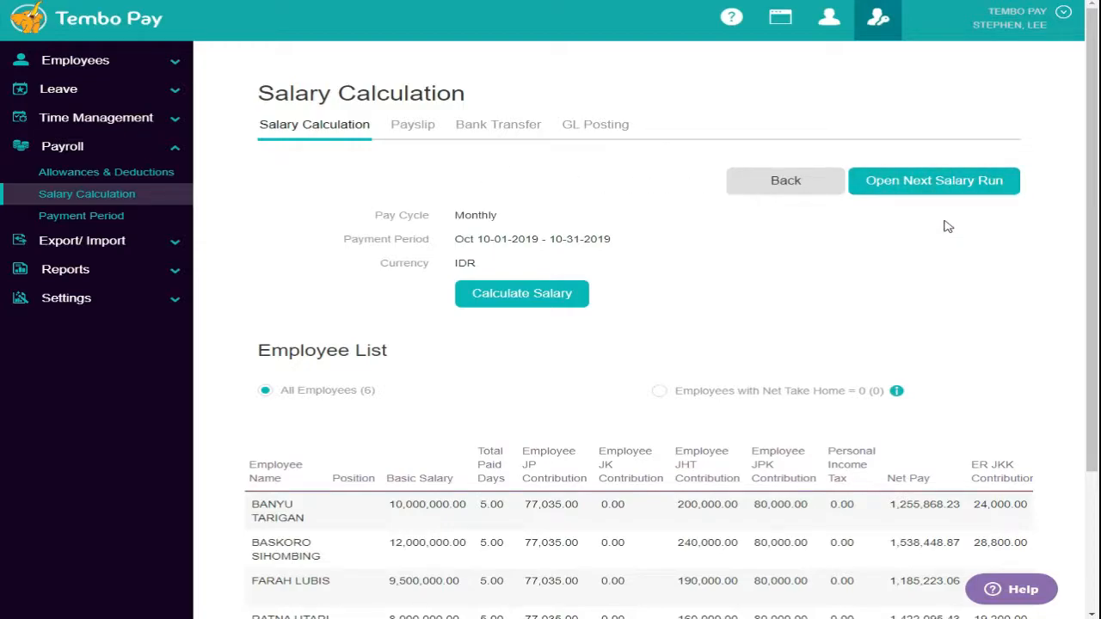
# - Start a support message and enter the sender's name
pyautogui.click(1017, 593)
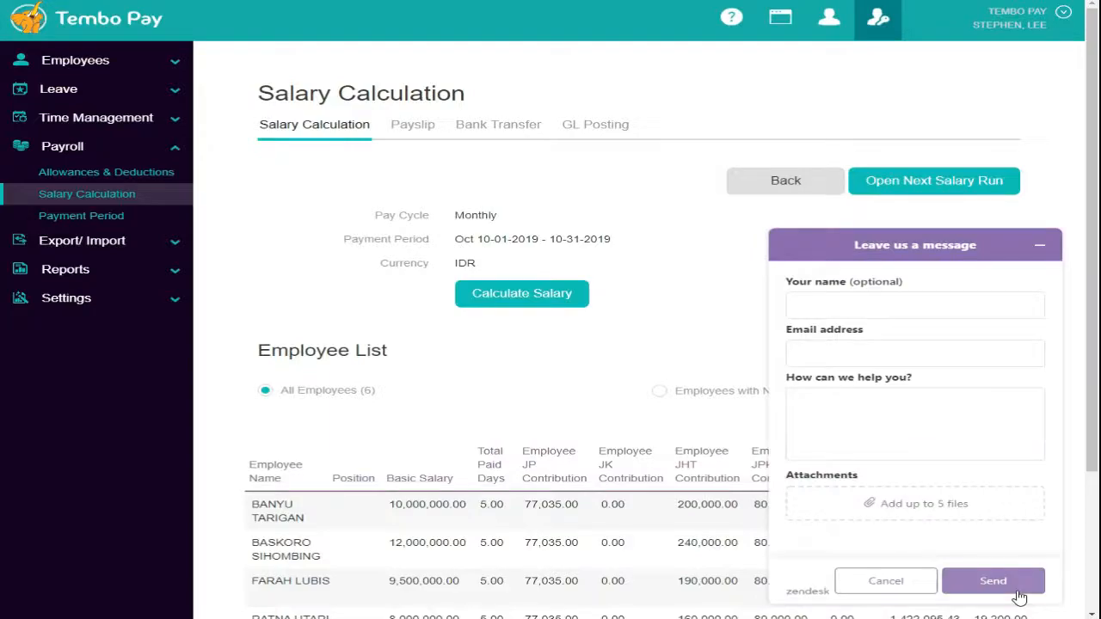
pyautogui.click(916, 312)
pyautogui.write('LEE')
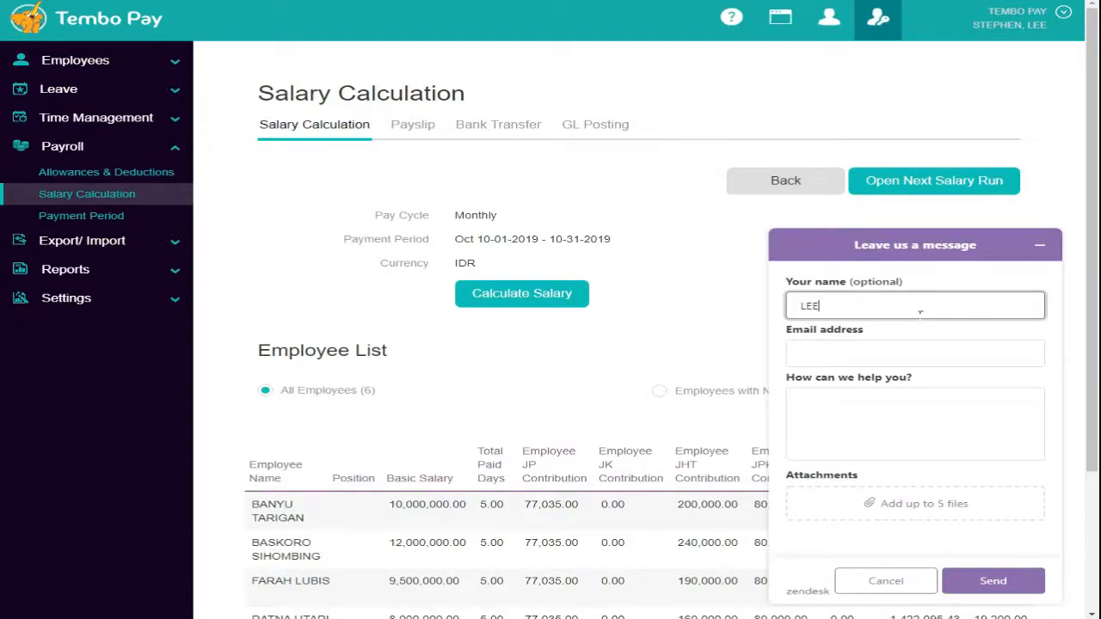
pyautogui.click(1057, 387)
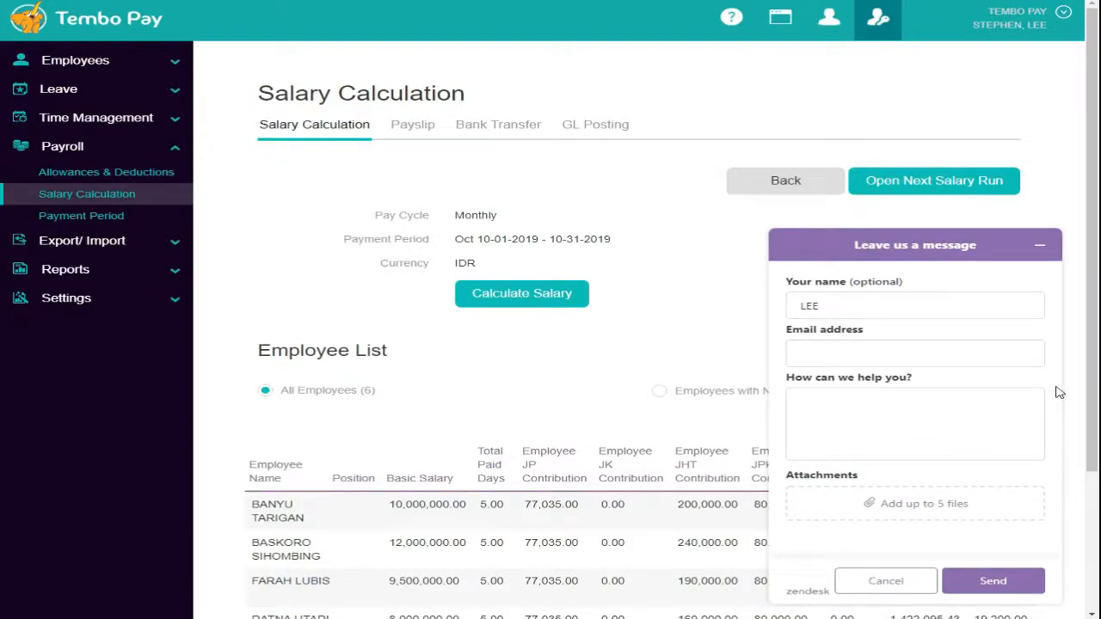